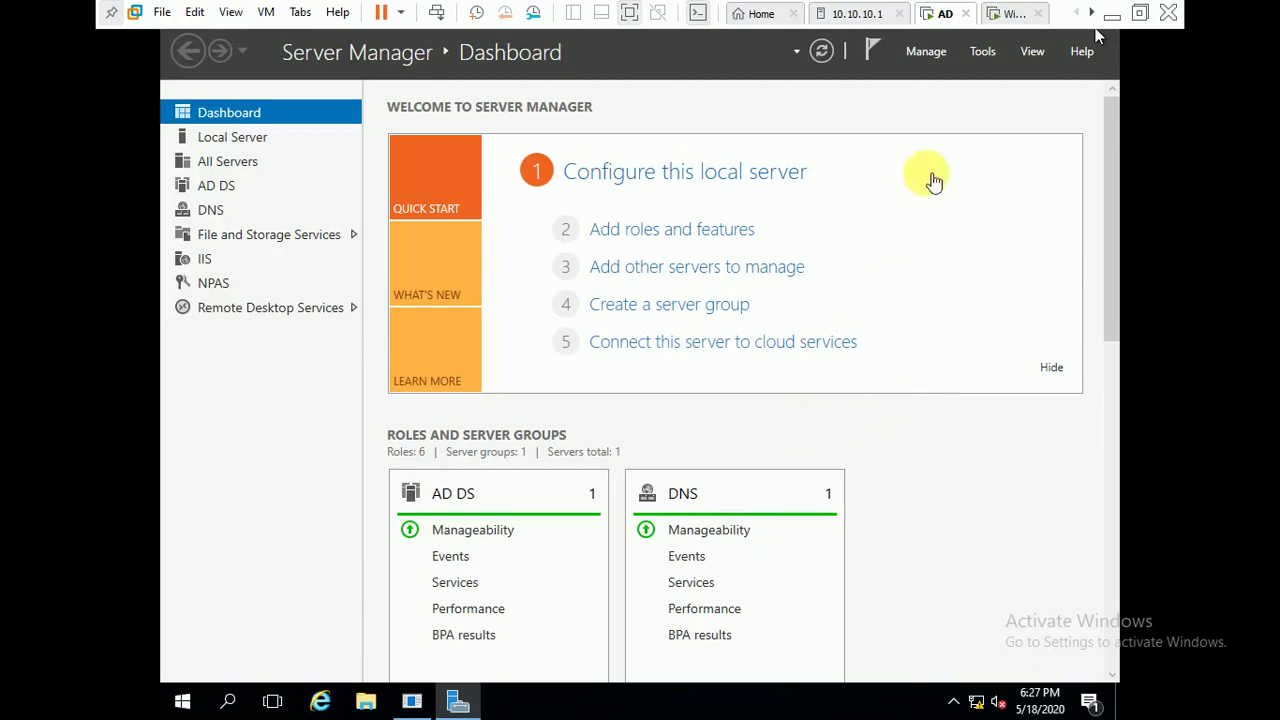
- Launch Active Directory Users and Computers from Server Manager's Tools menu
left_click(981, 60)
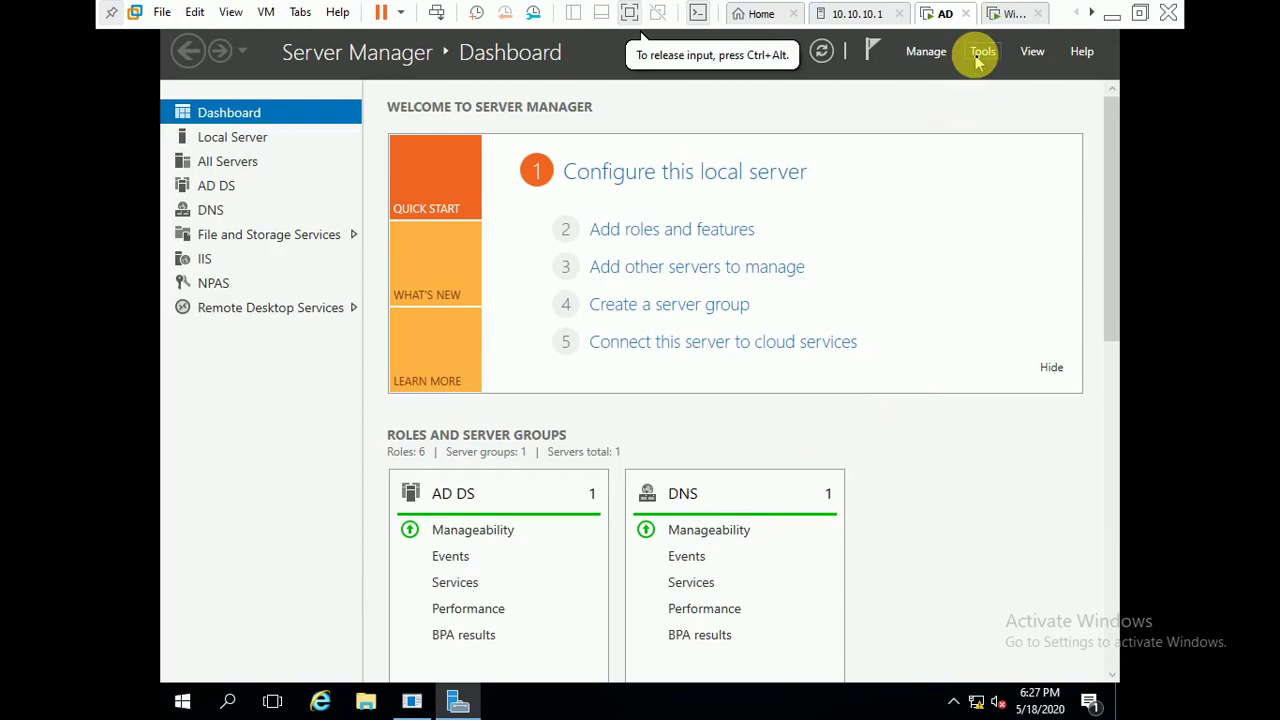
left_click(979, 55)
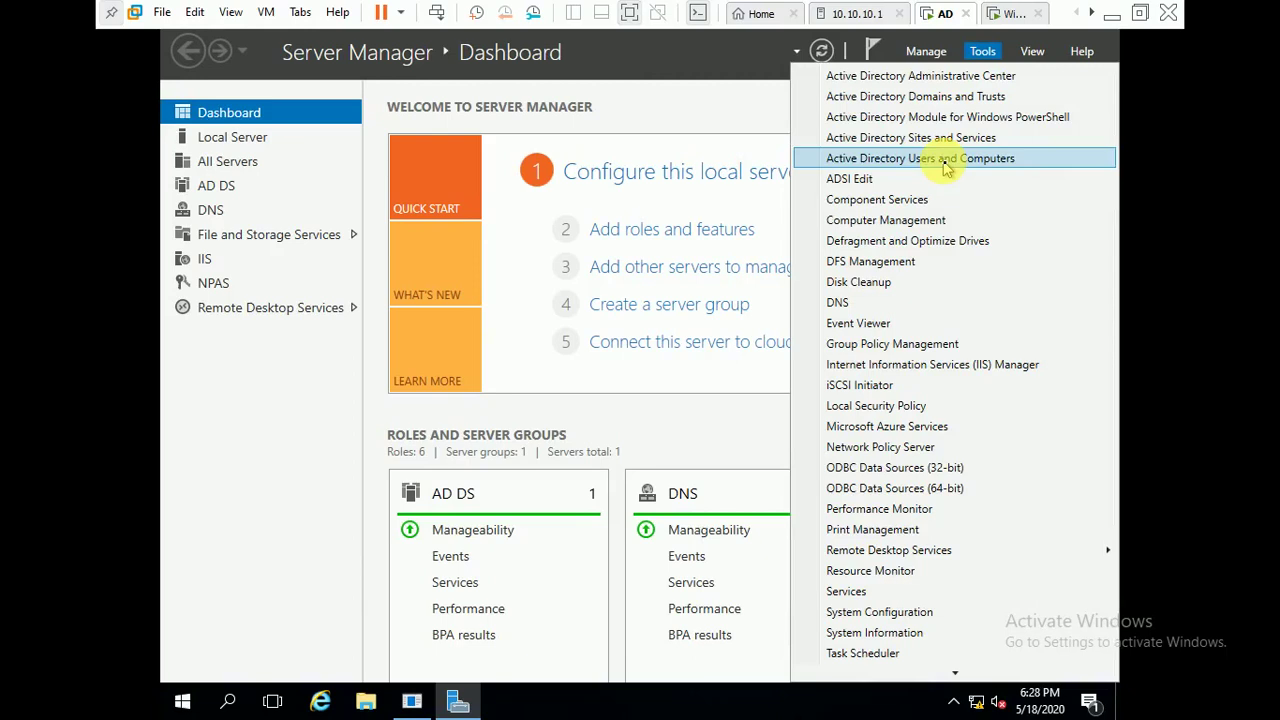
left_click(945, 160)
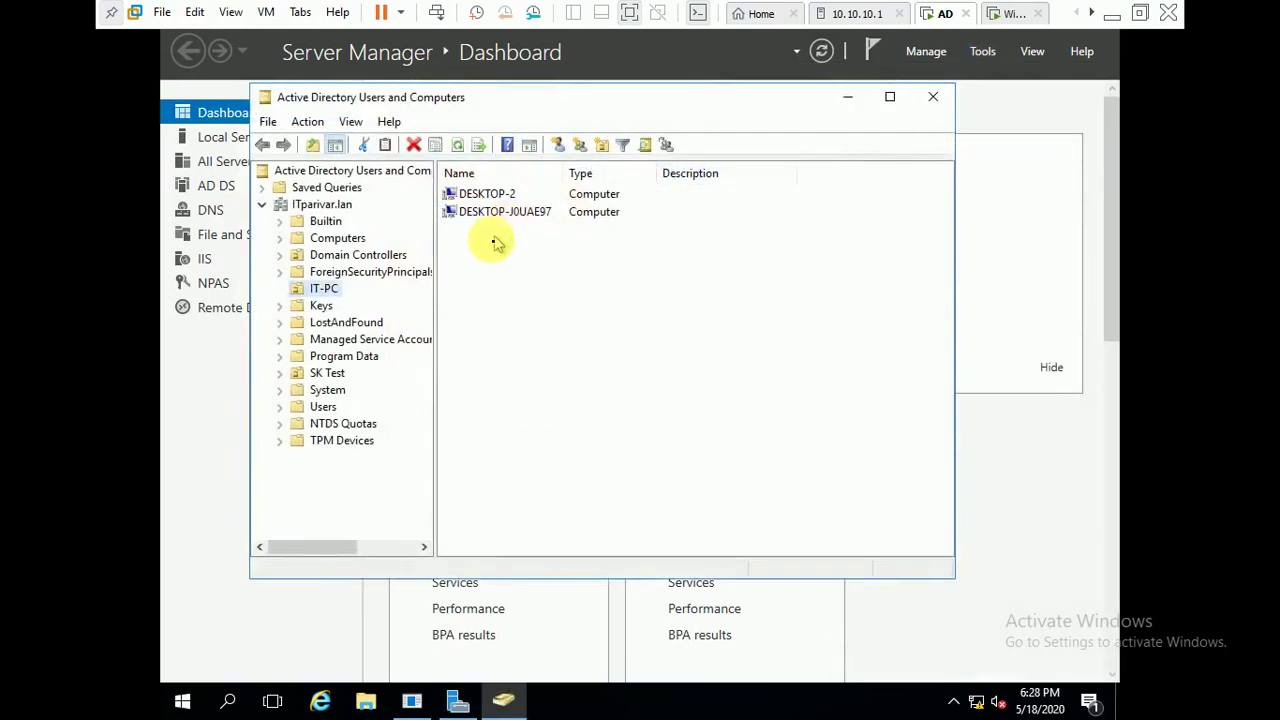
- Expand ITparivar.lan and inspect the DESKTOP-2 and DESKTOP-J0UAE97 computers in the IT-PC unit
left_click(318, 224)
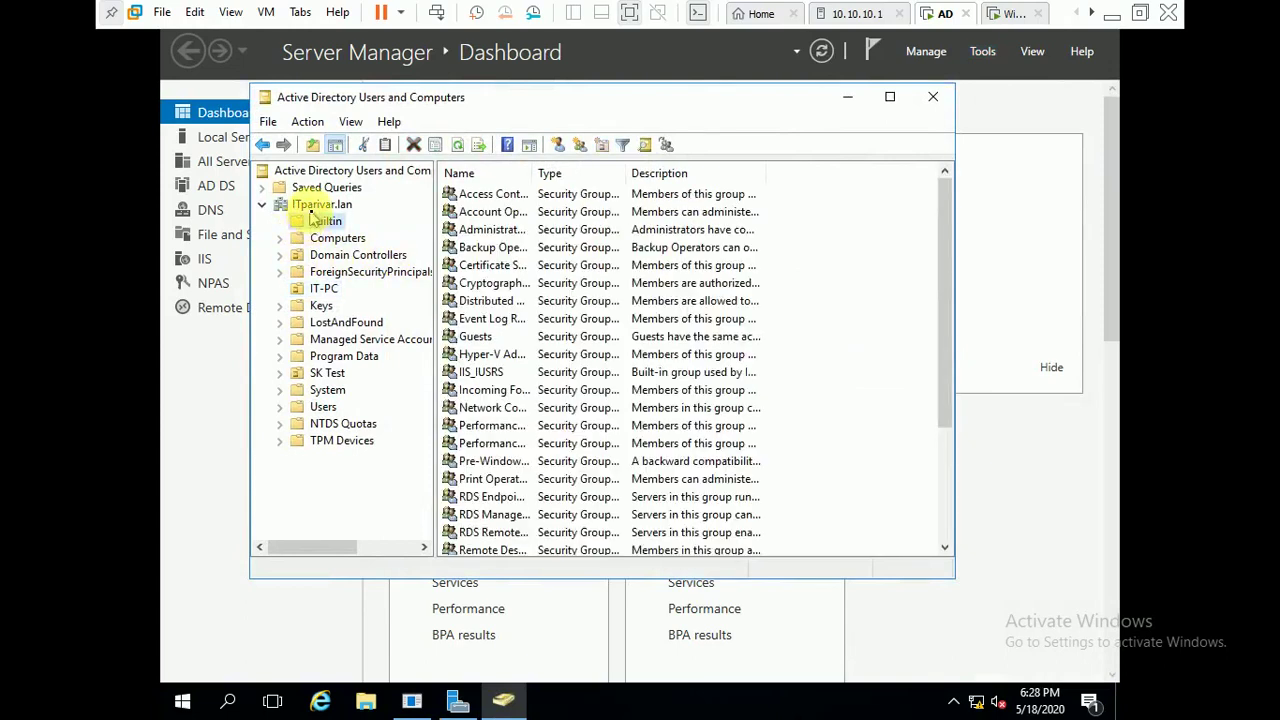
left_click(312, 205)
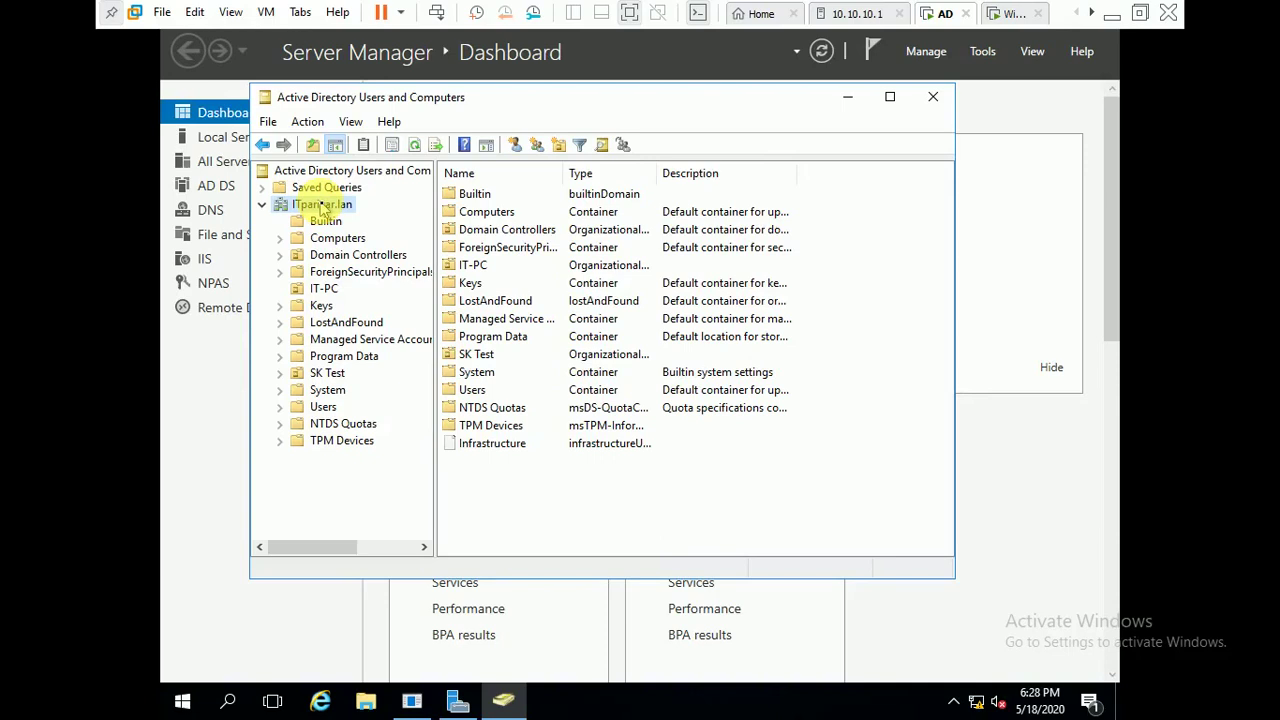
left_click(323, 289)
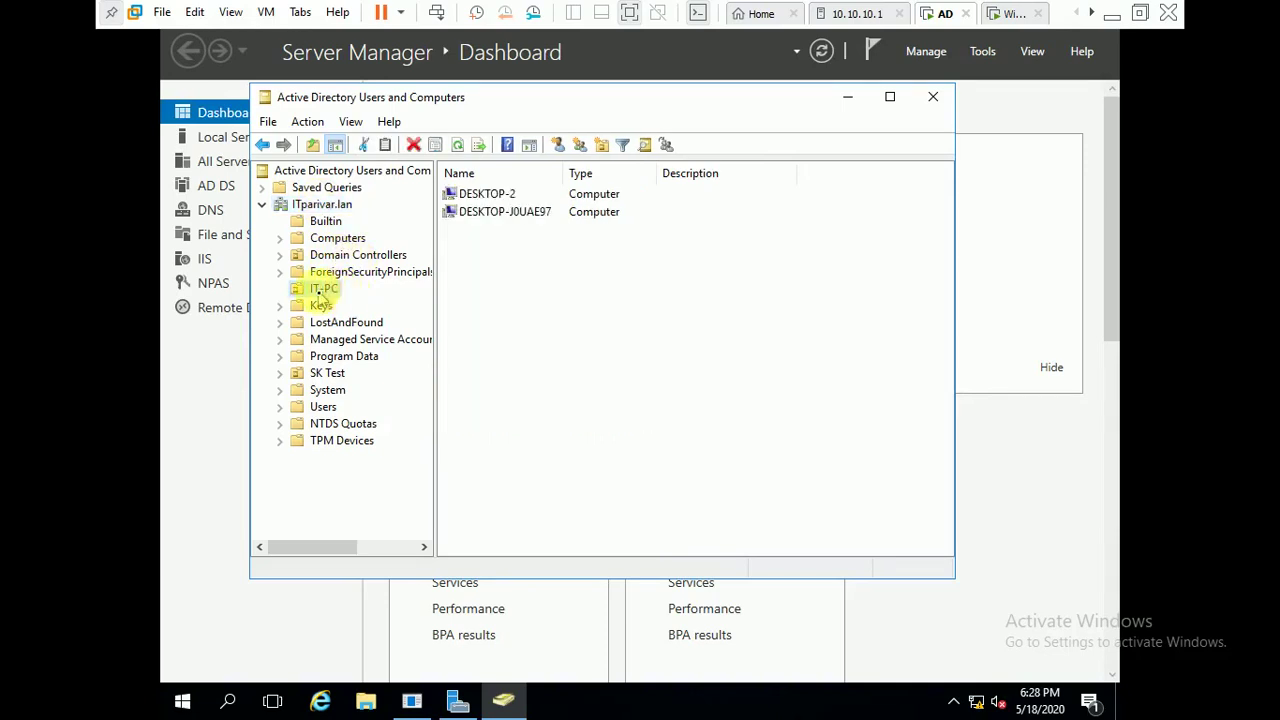
left_click(500, 213)
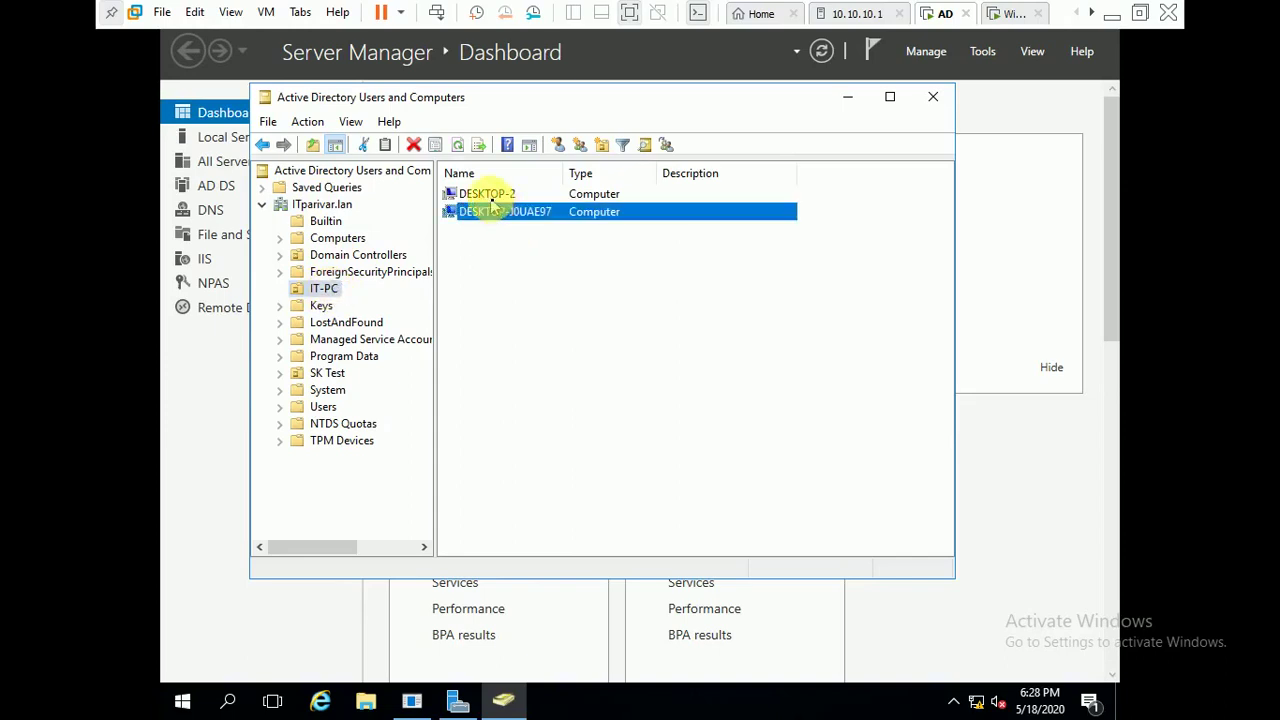
left_click(480, 195)
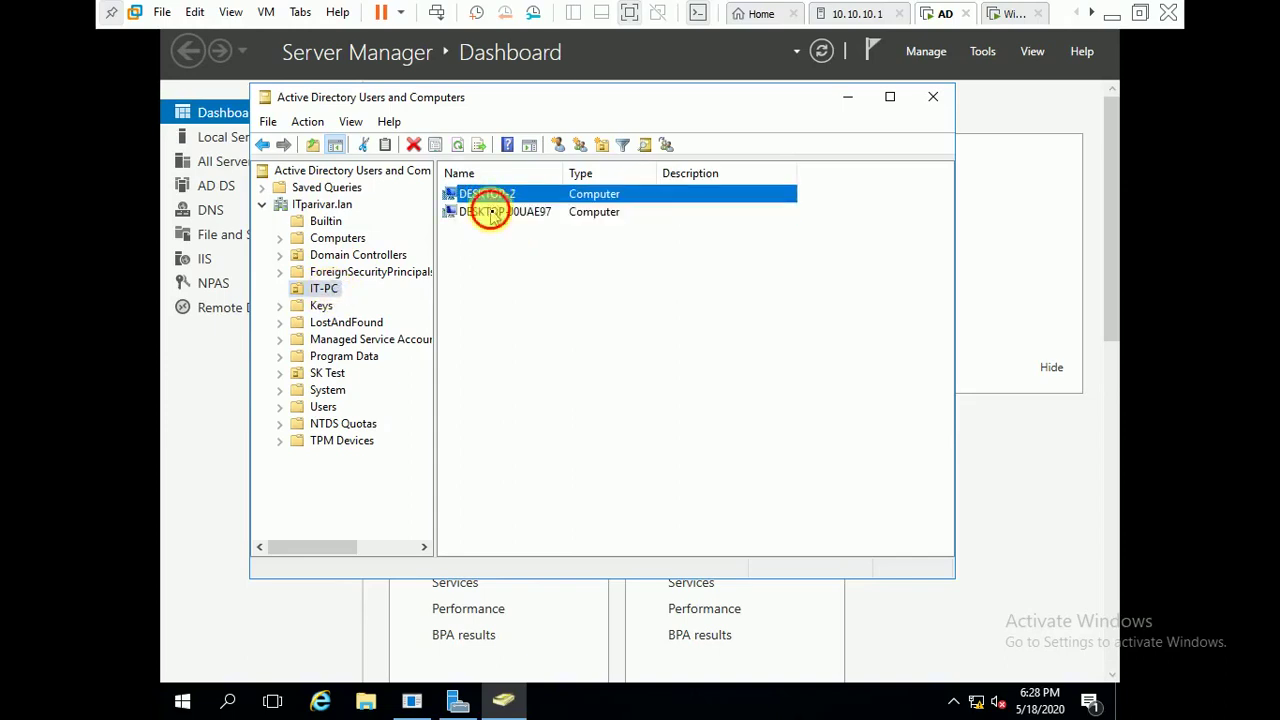
left_click(488, 212)
left_click(486, 196)
left_click(491, 212)
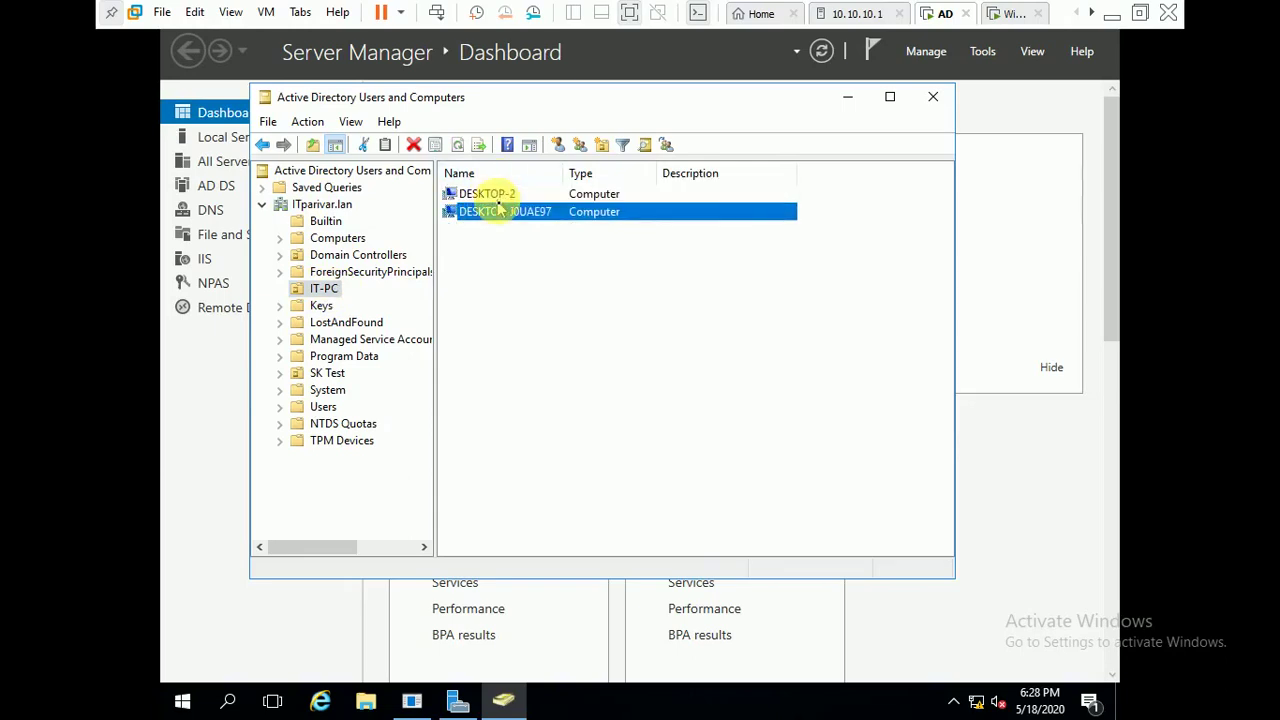
left_click(495, 195)
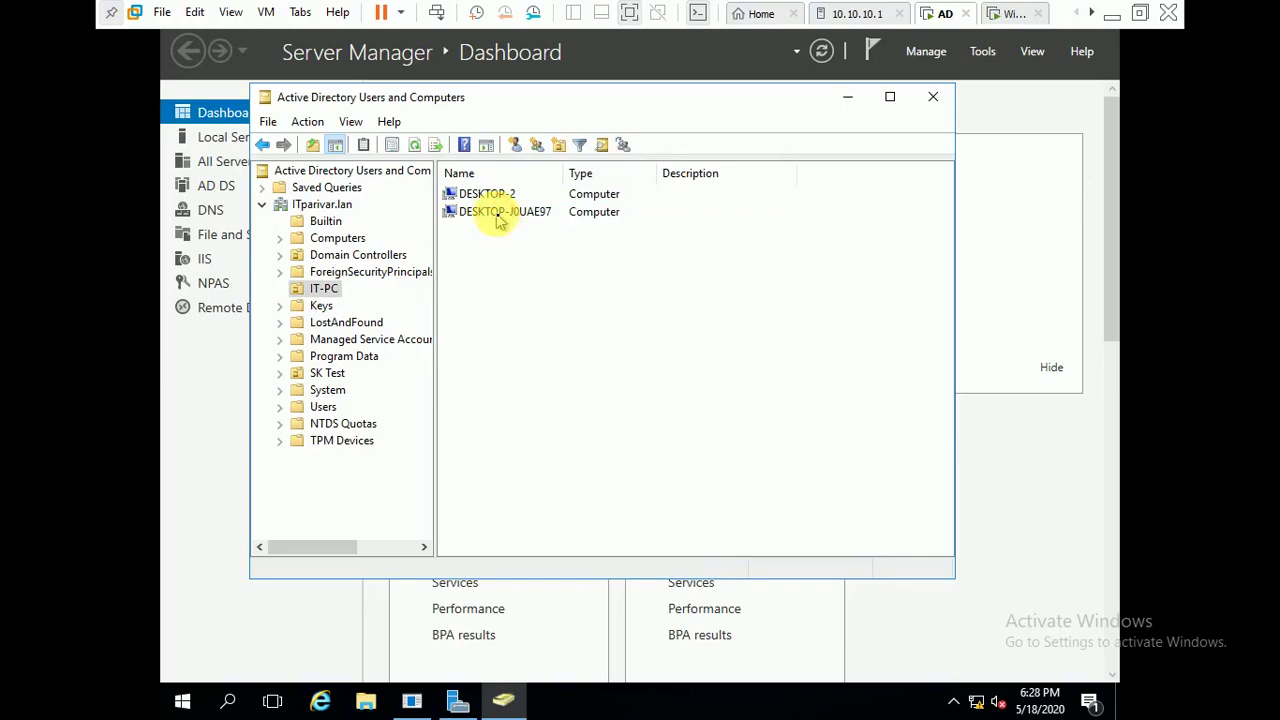
left_click(498, 214)
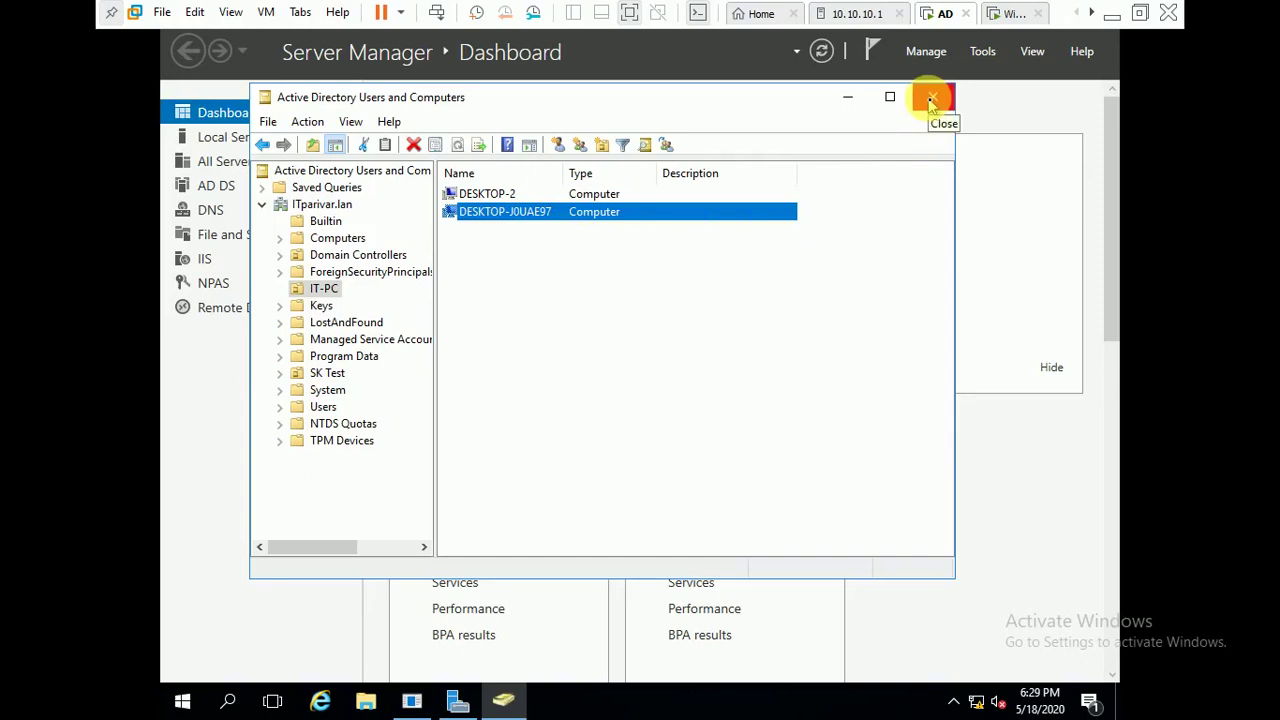
- Recheck the IT-PC computers, then close Active Directory Users and Computers
left_click(323, 290)
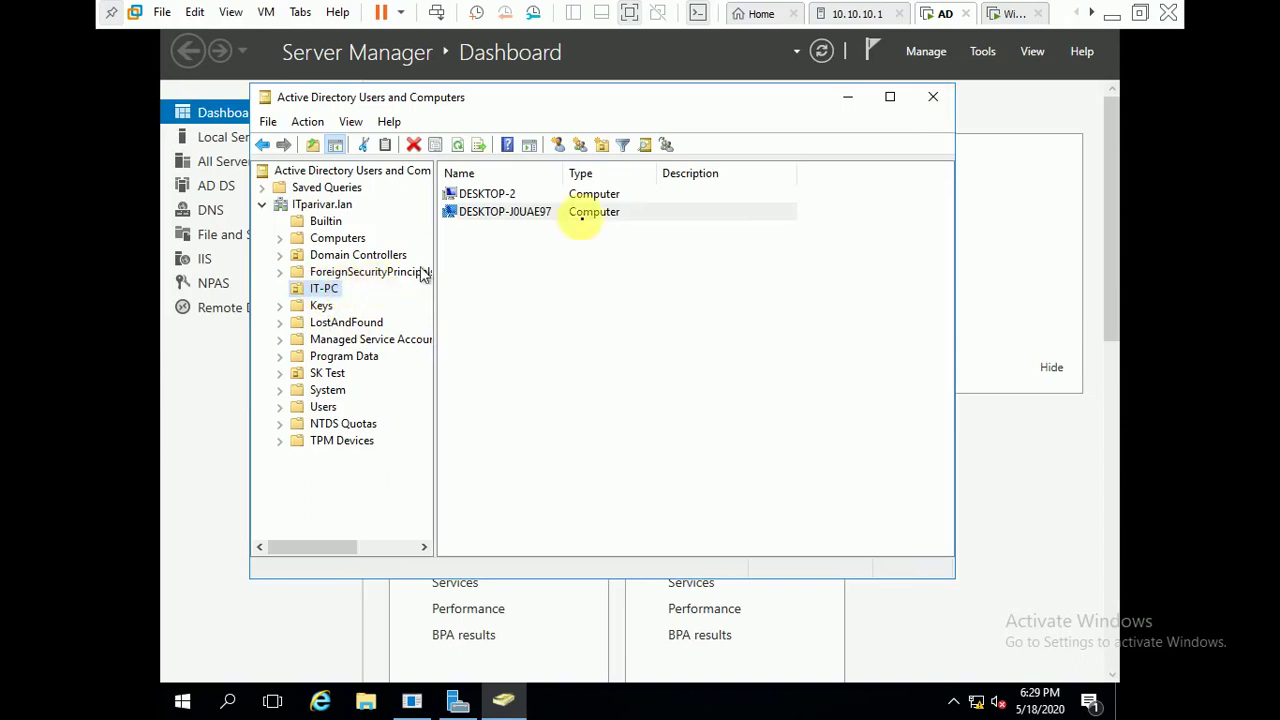
left_click(500, 196)
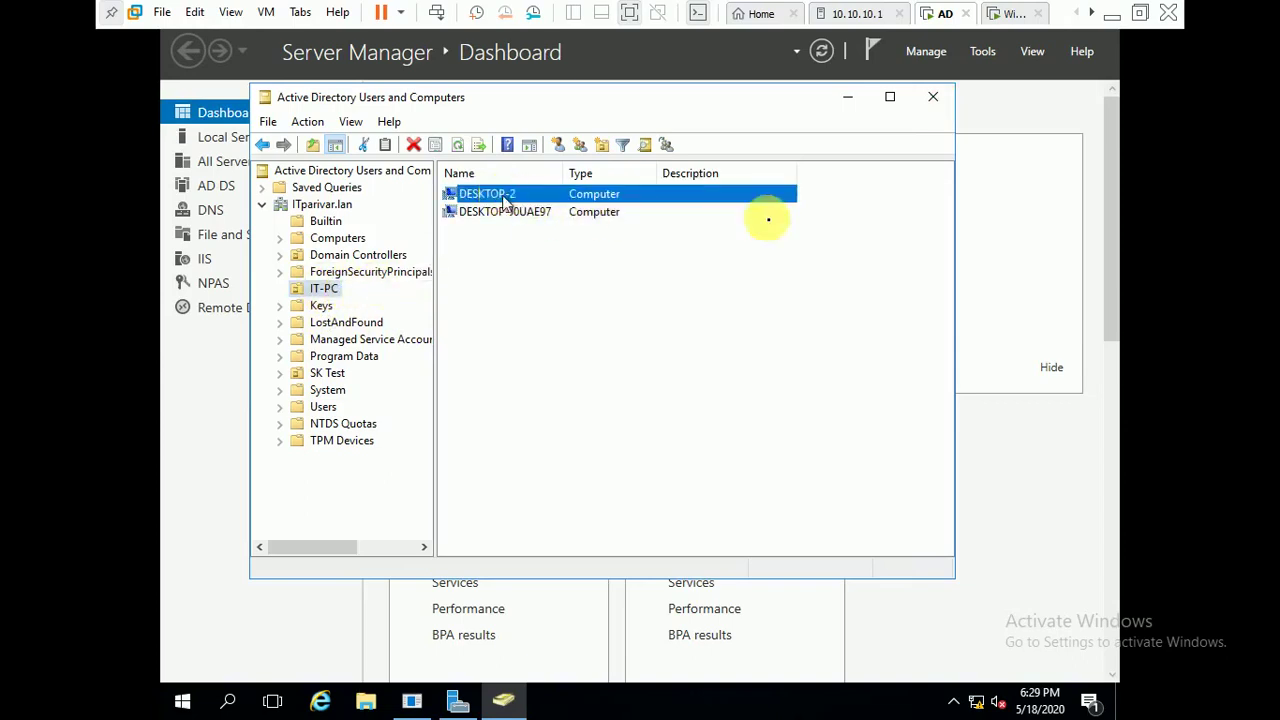
left_click(580, 231)
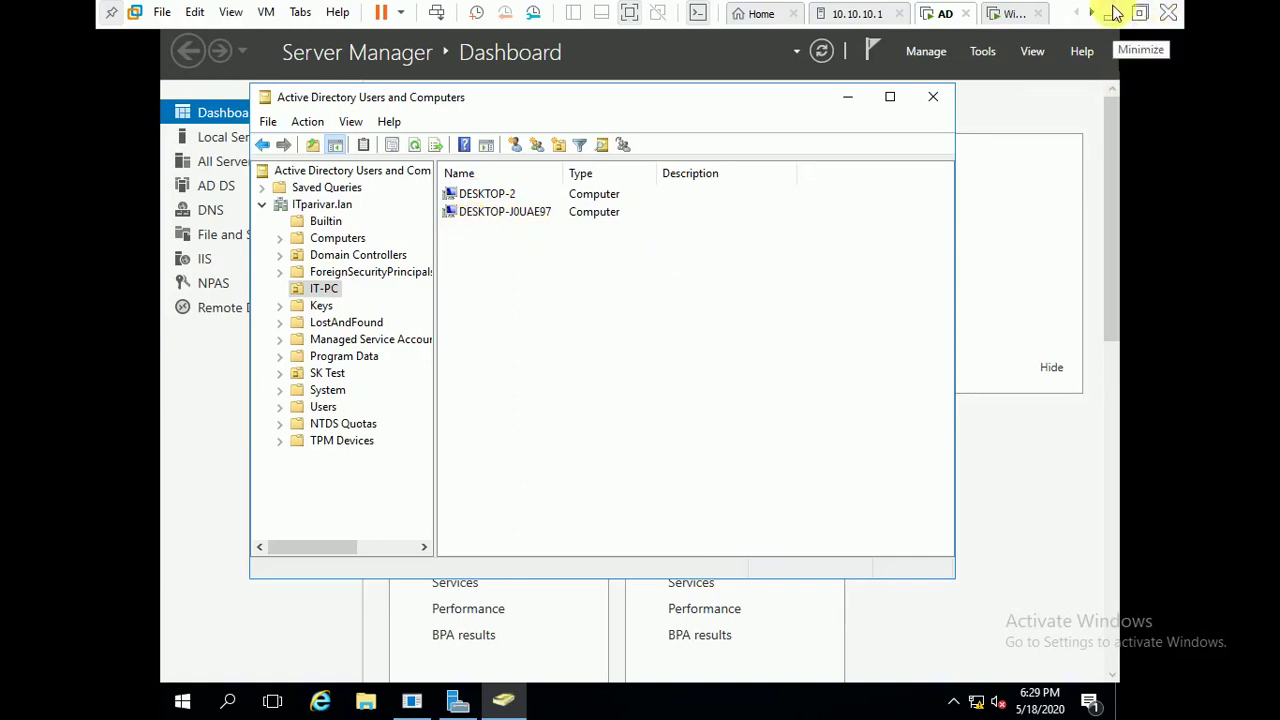
left_click(934, 99)
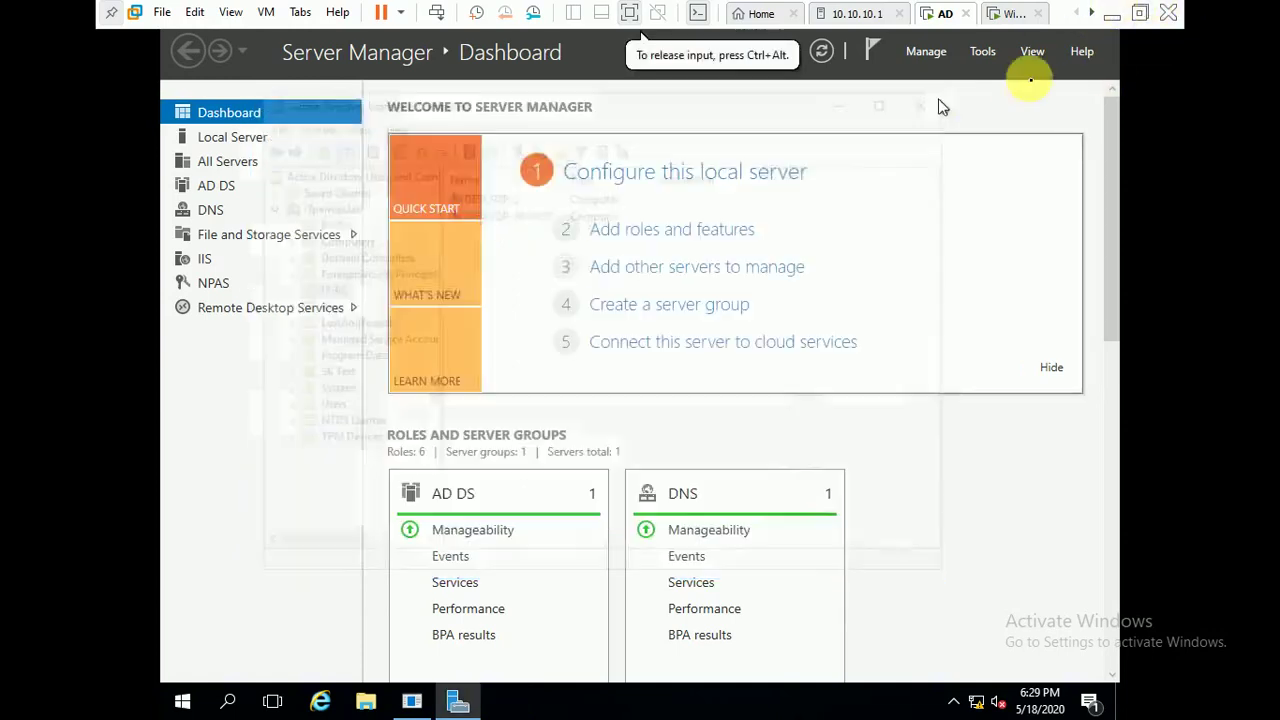
- Launch Group Policy Management and expand ITparivar.lan down to the IT-PC unit
left_click(982, 52)
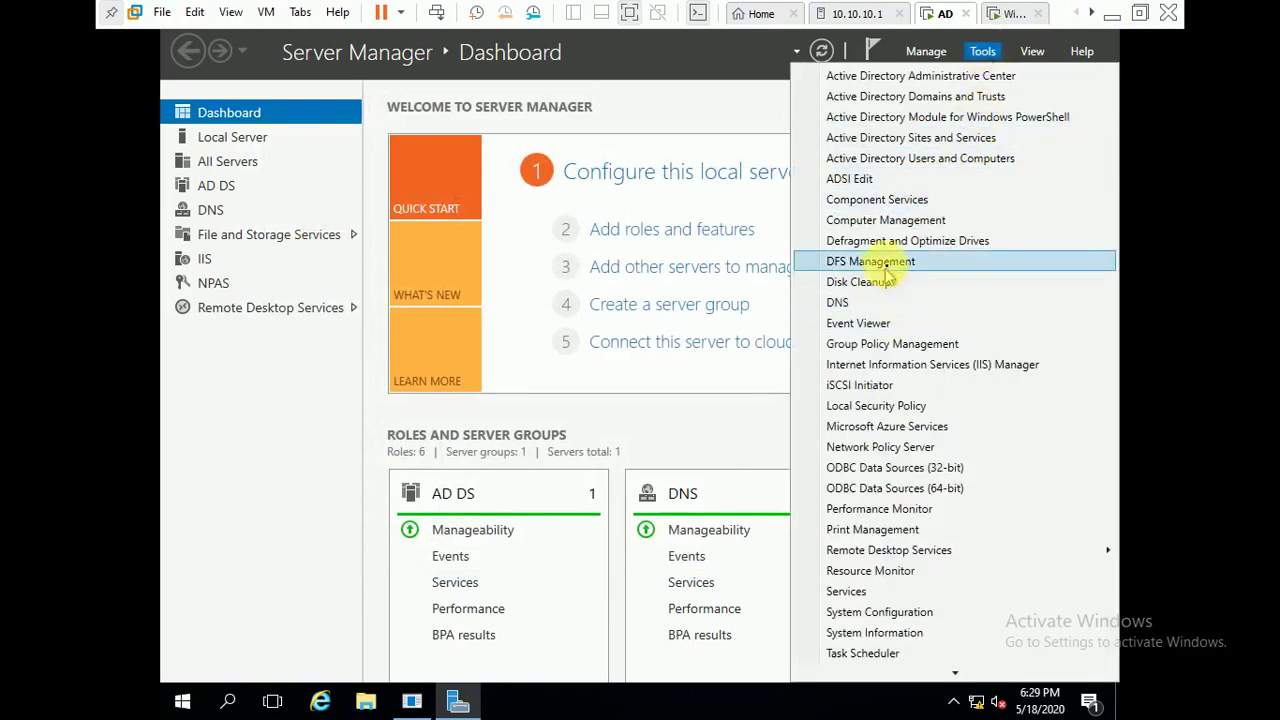
left_click(905, 345)
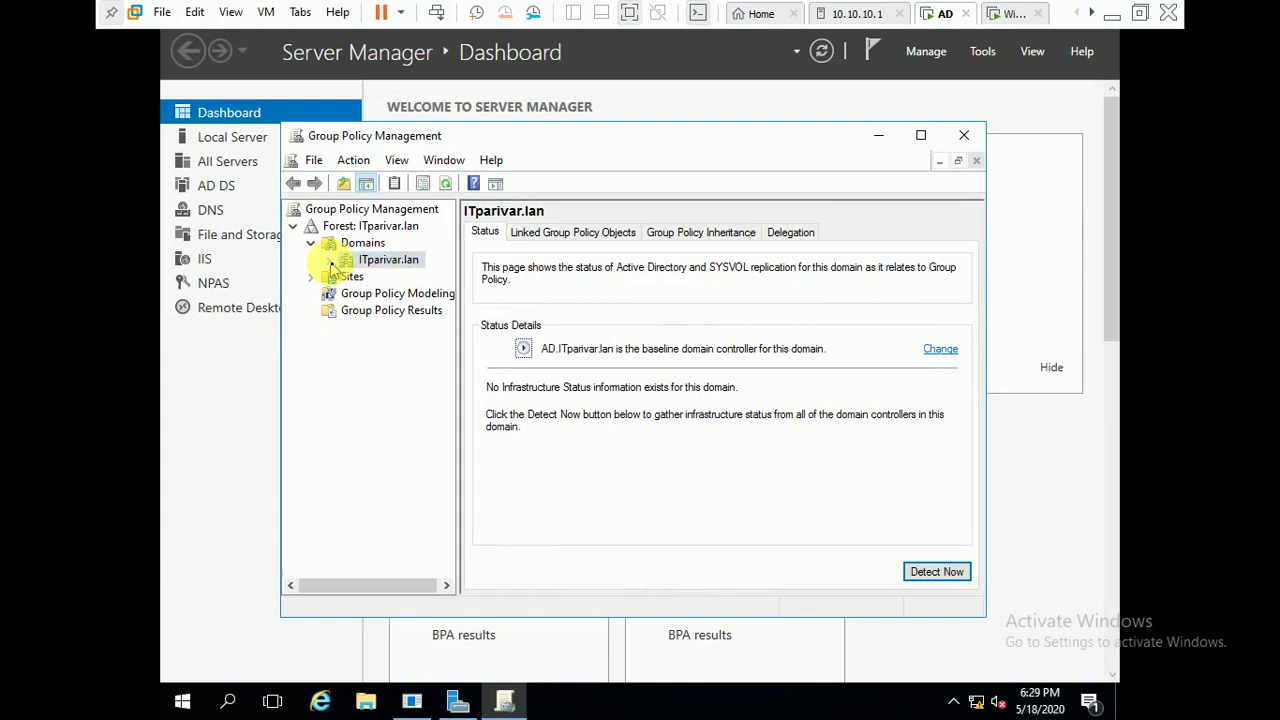
left_click(330, 261)
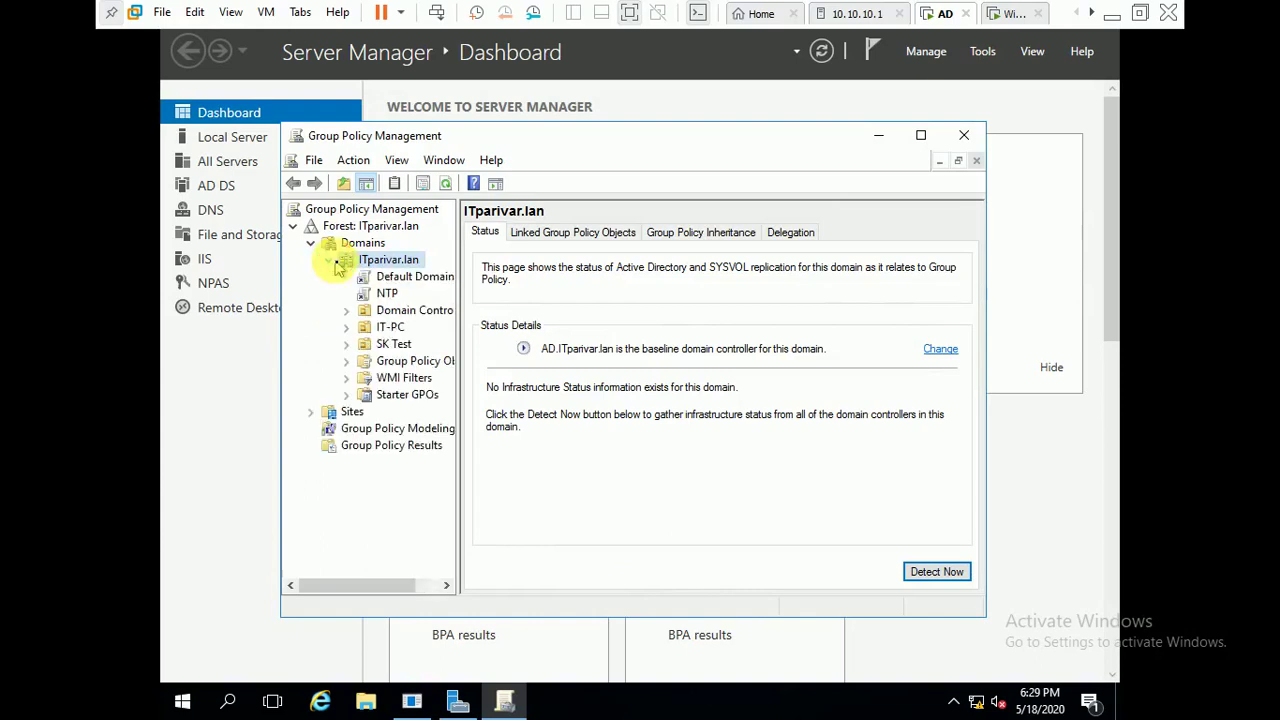
left_click(391, 328)
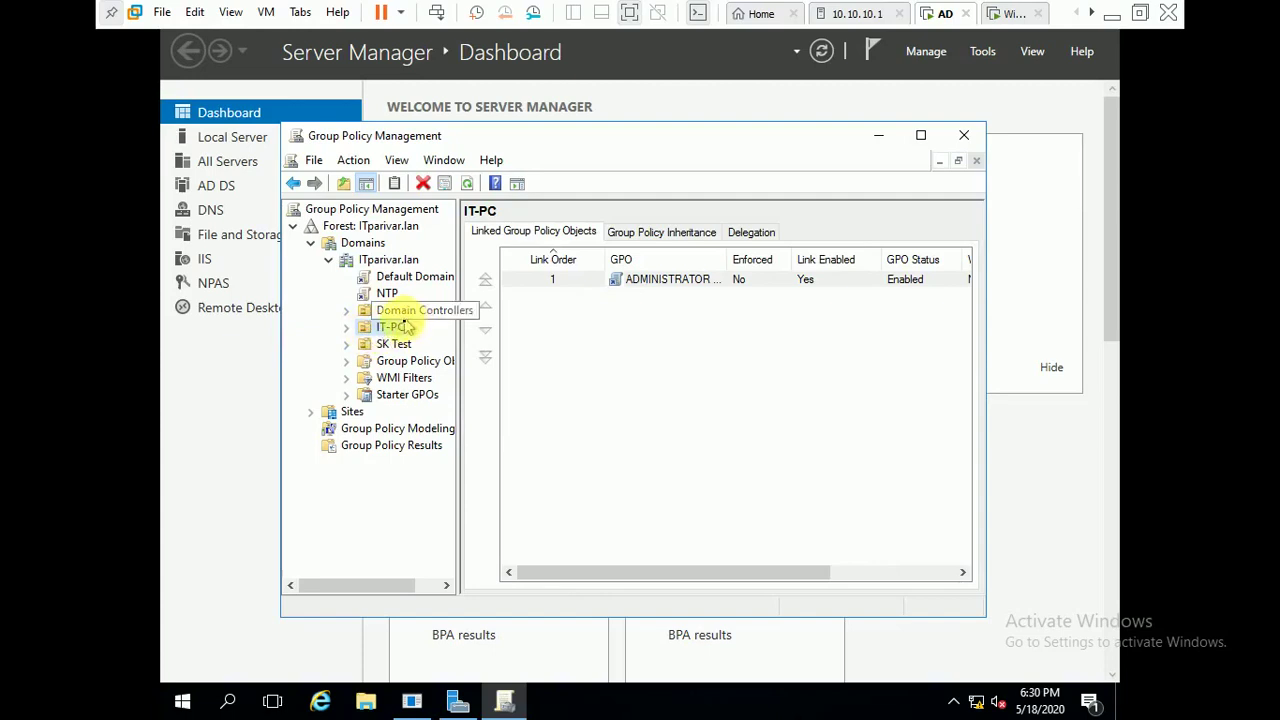
- Check the Default Domain Policy link, dismiss its warning, and list the domain's Group Policy Objects
left_click(413, 279)
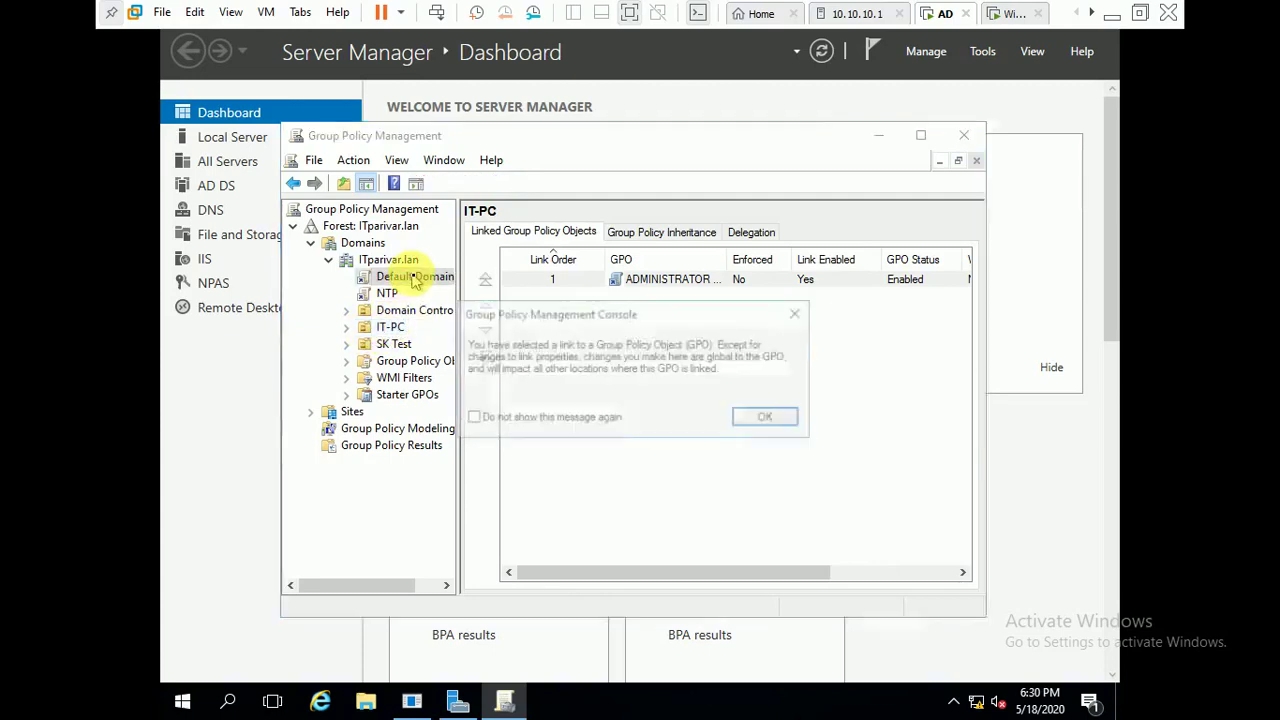
left_click(776, 417)
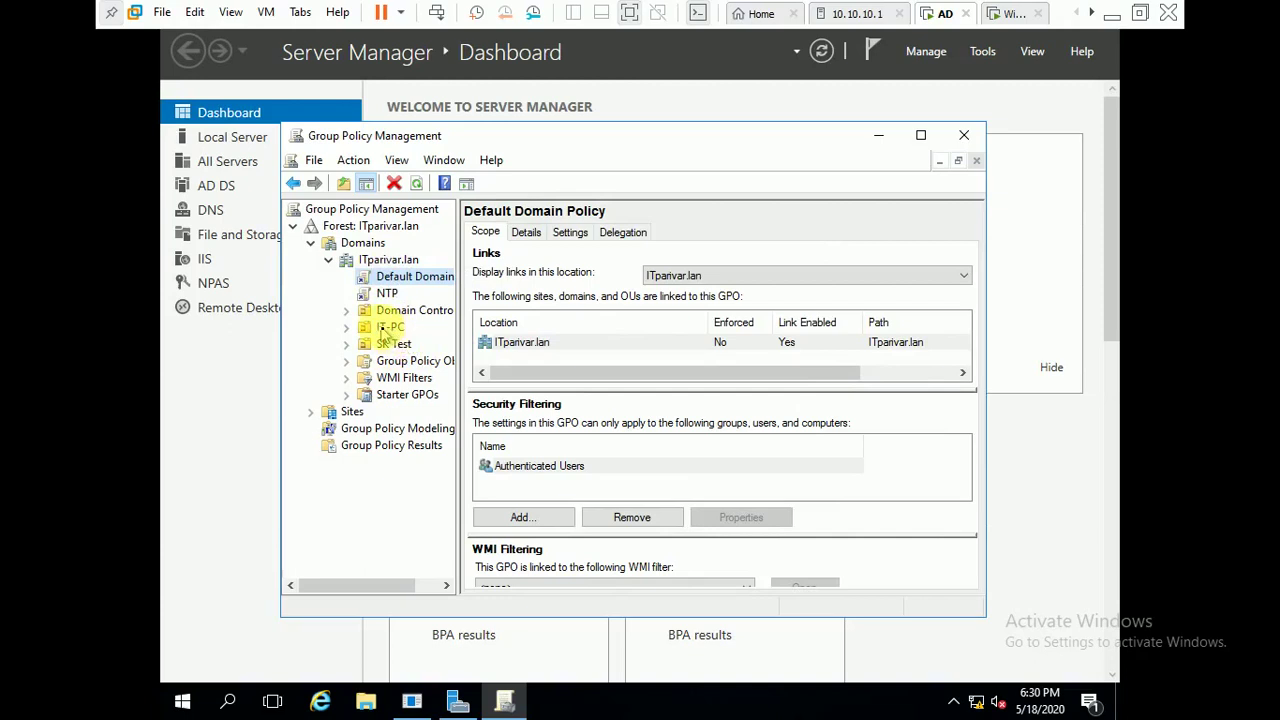
left_click(382, 330)
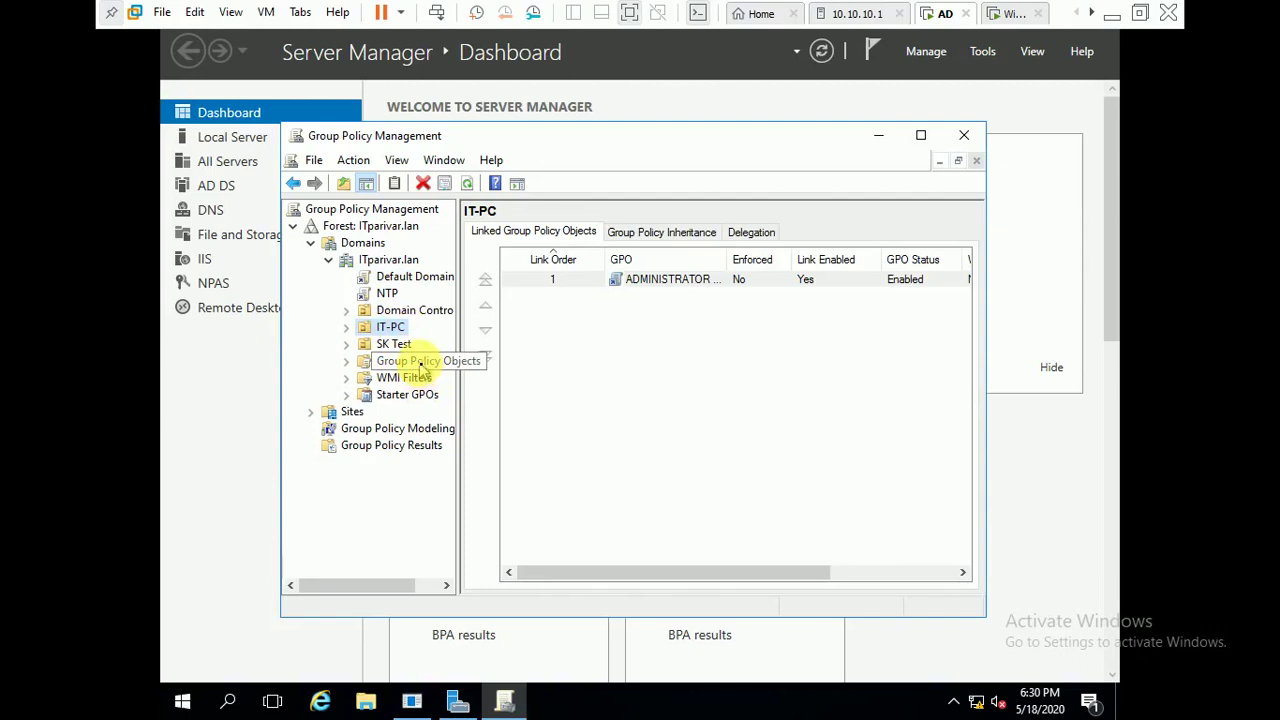
left_click(422, 368)
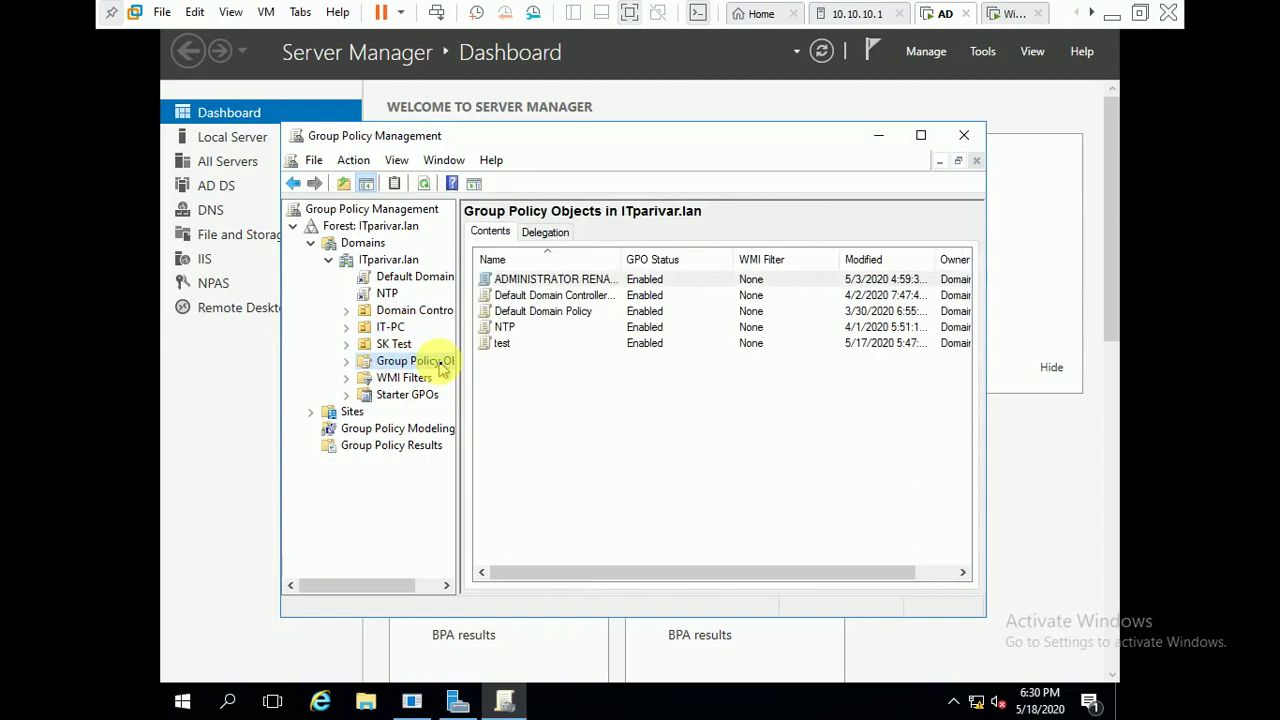
- Create a new unlinked GPO named 'WSUS Policy' under Group Policy Objects
right_click(443, 368)
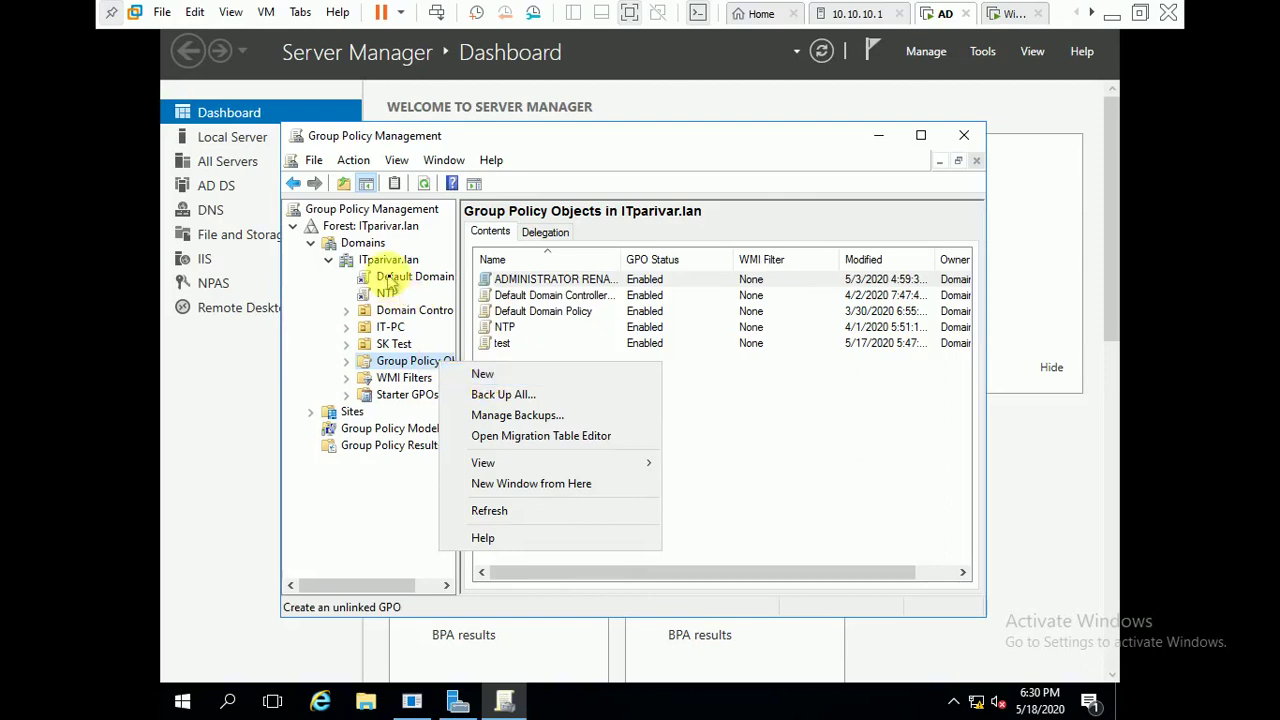
left_click(384, 329)
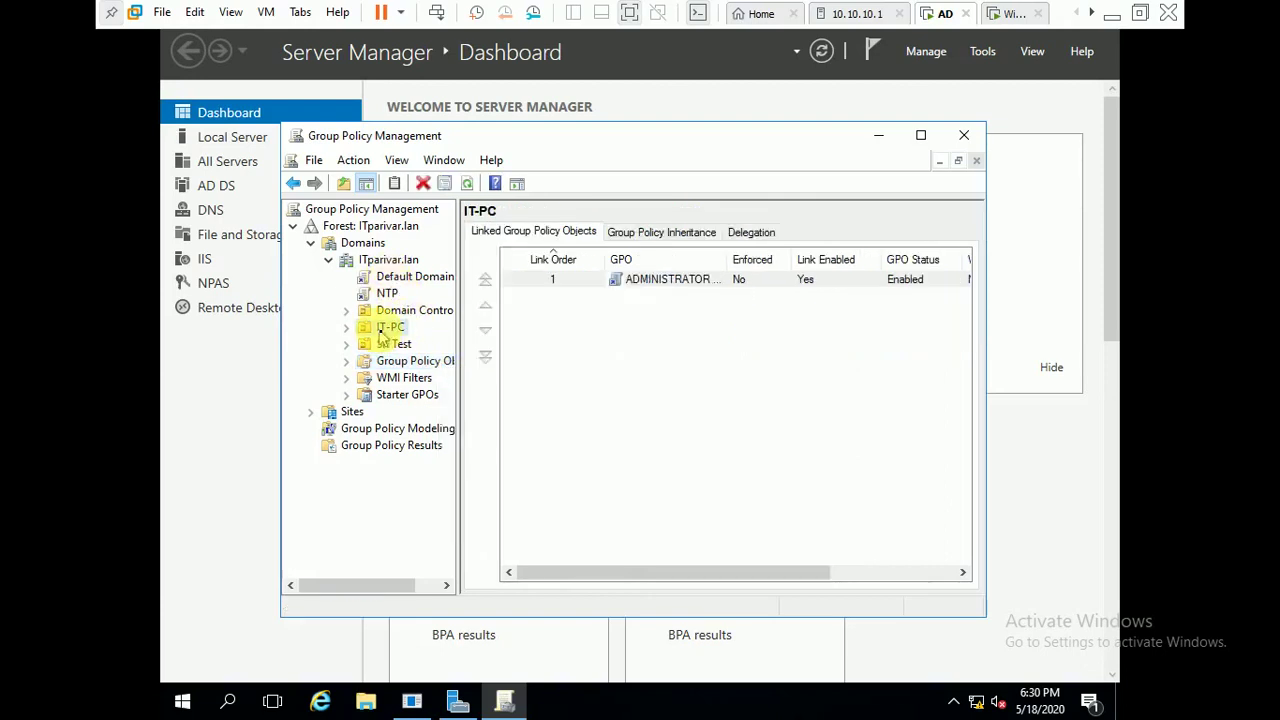
right_click(384, 336)
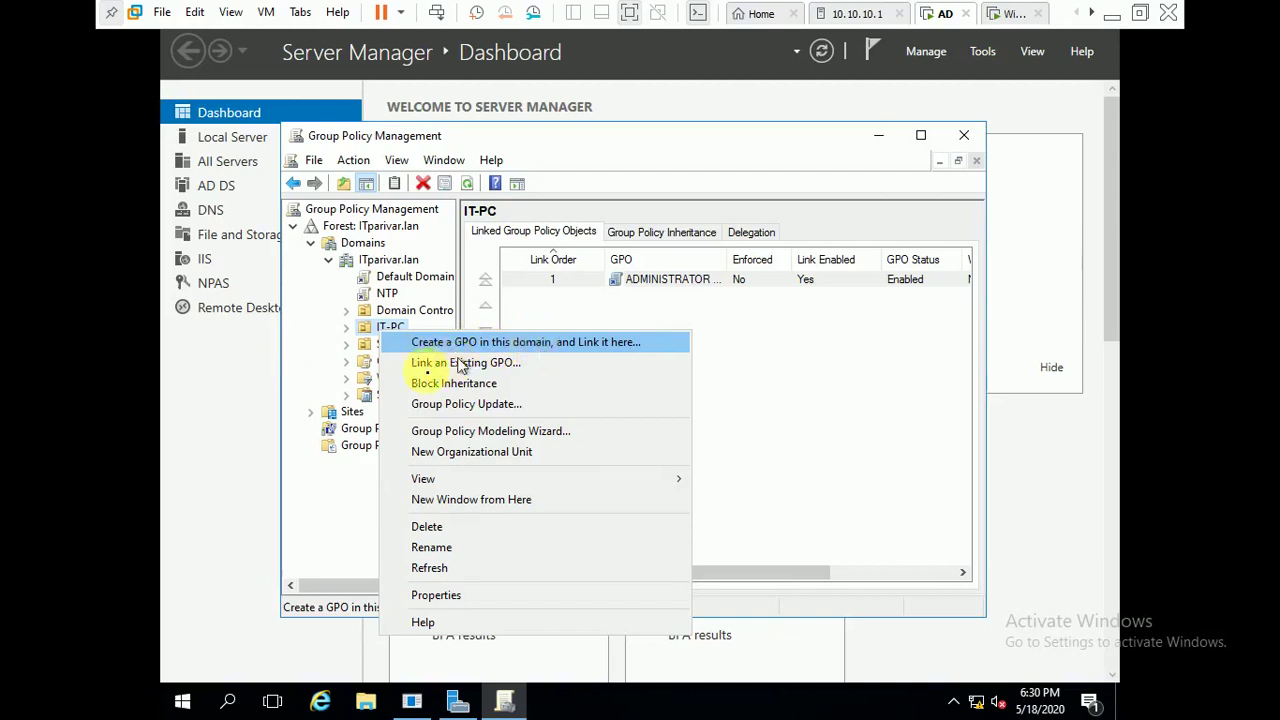
left_click(751, 343)
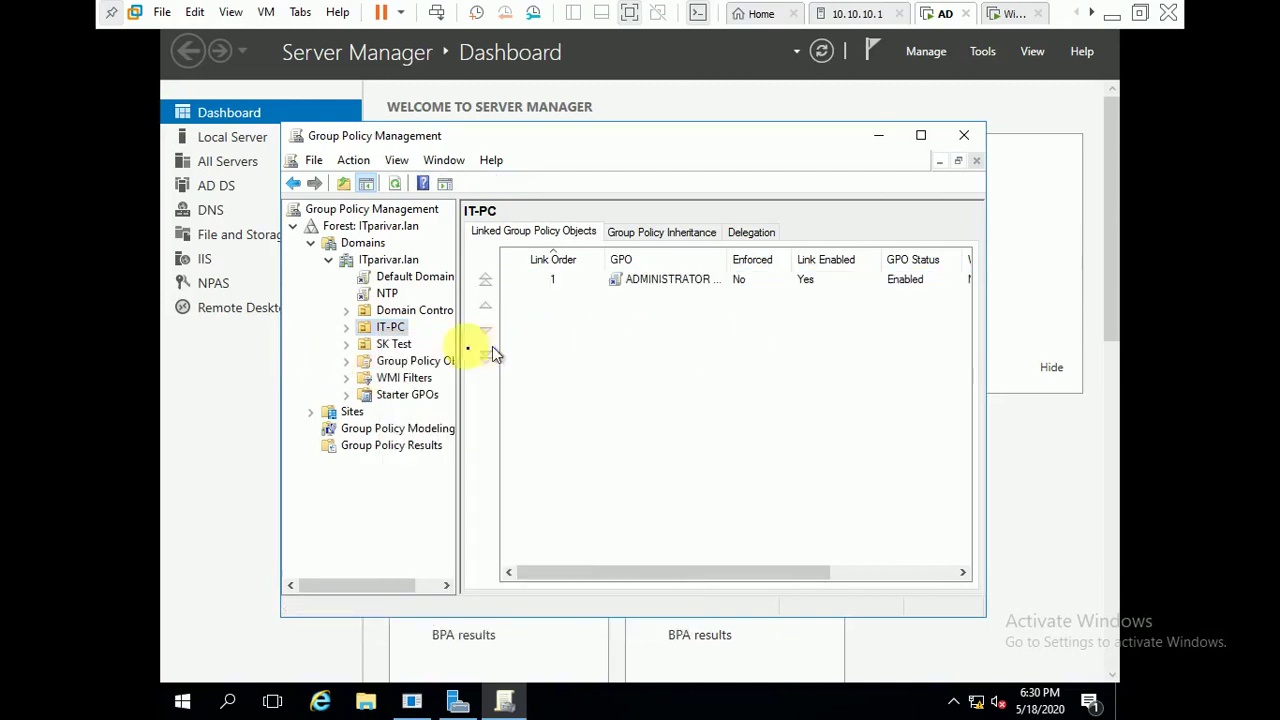
left_click(403, 367)
right_click(403, 367)
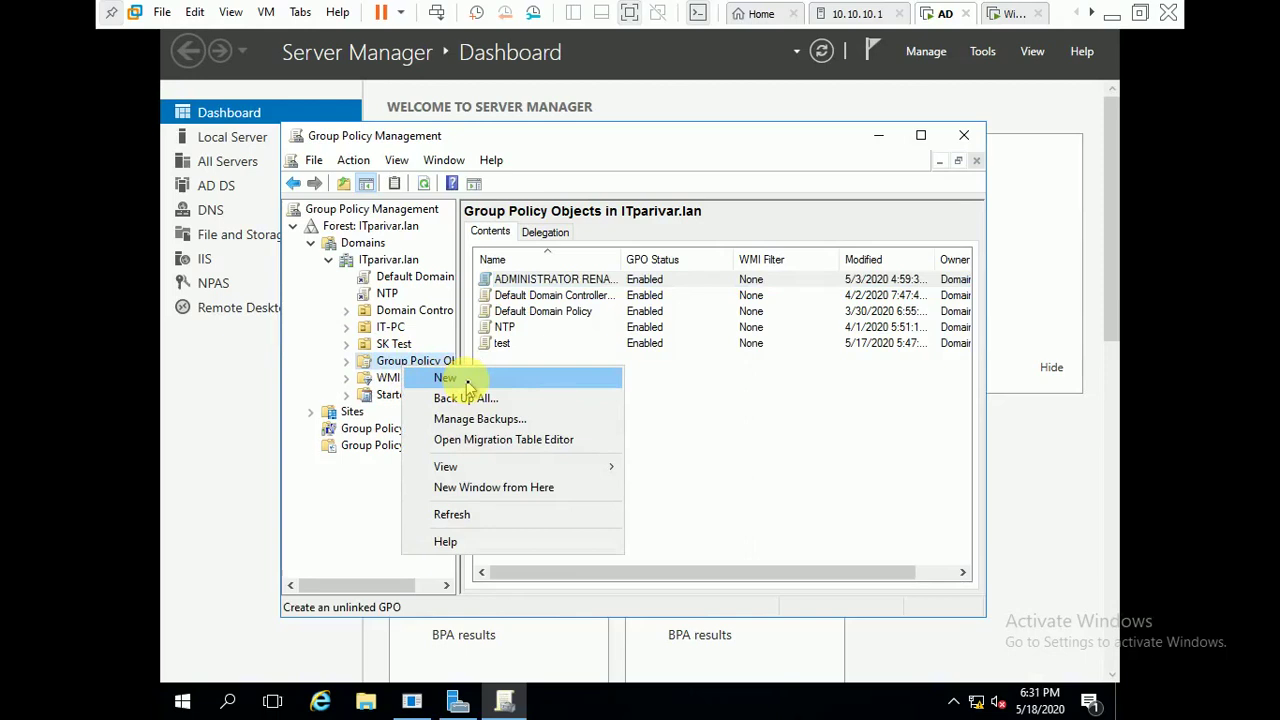
left_click(446, 378)
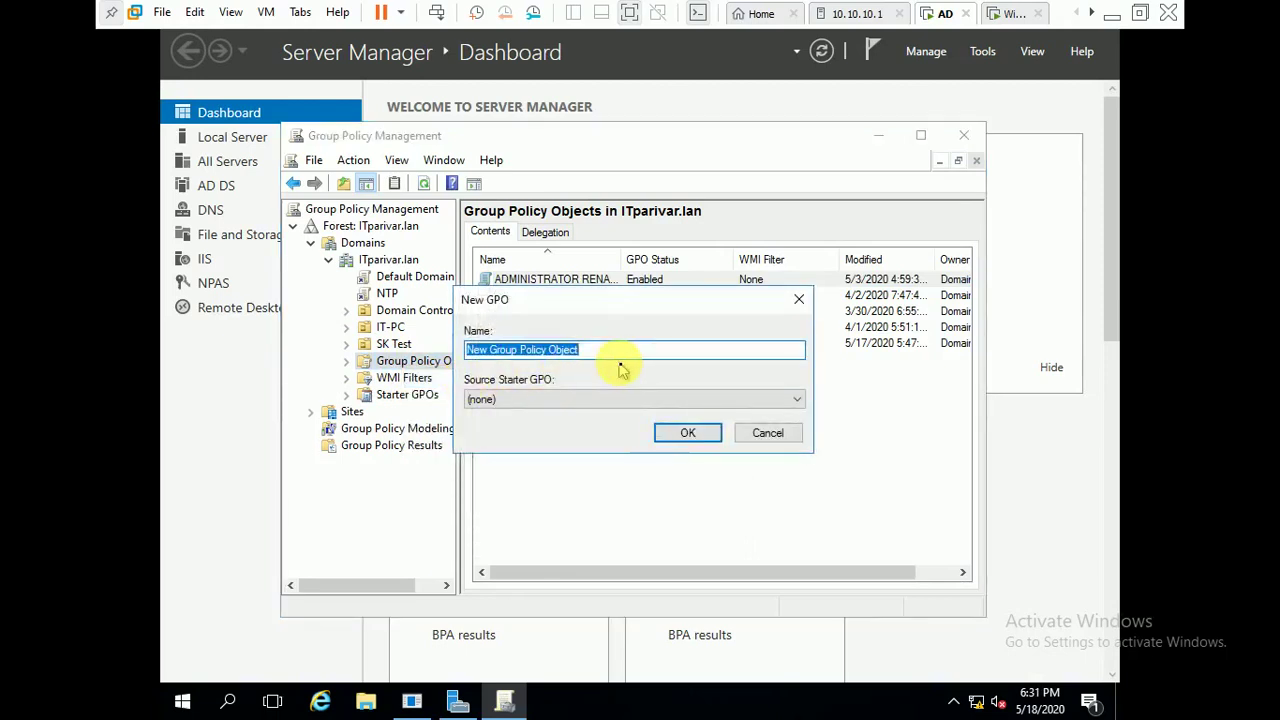
type("WSUS Policy")
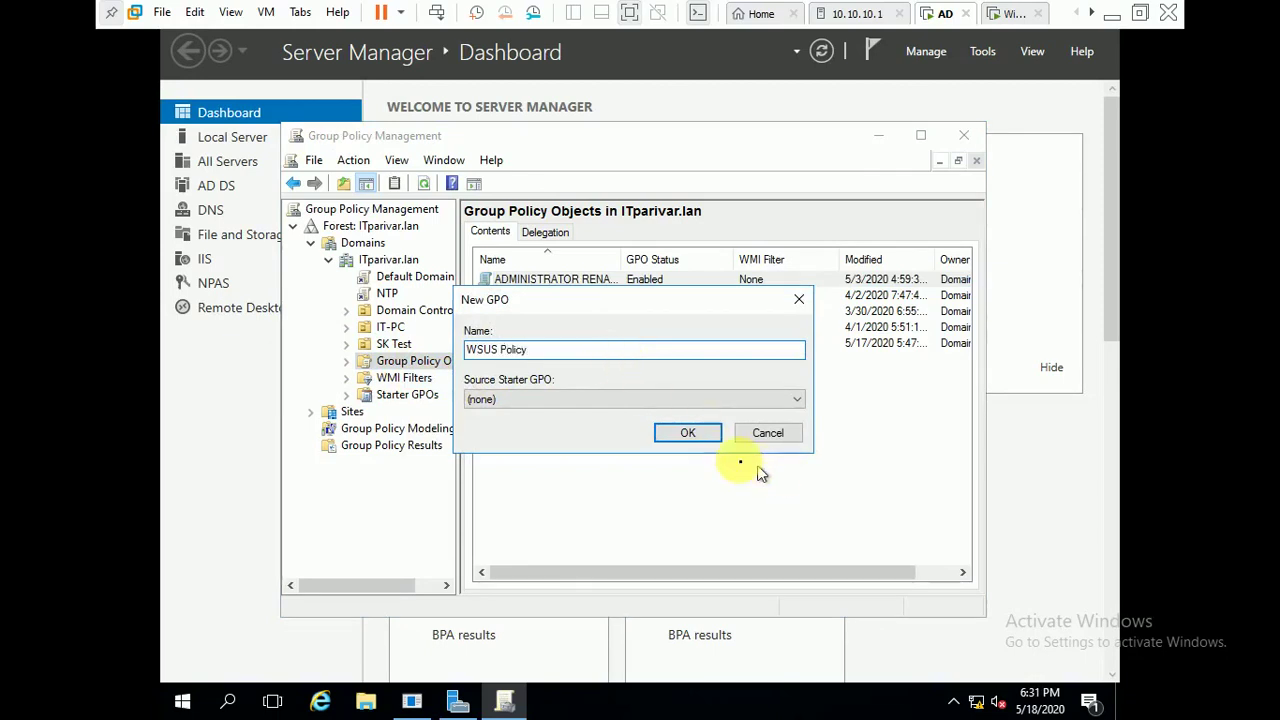
left_click(688, 434)
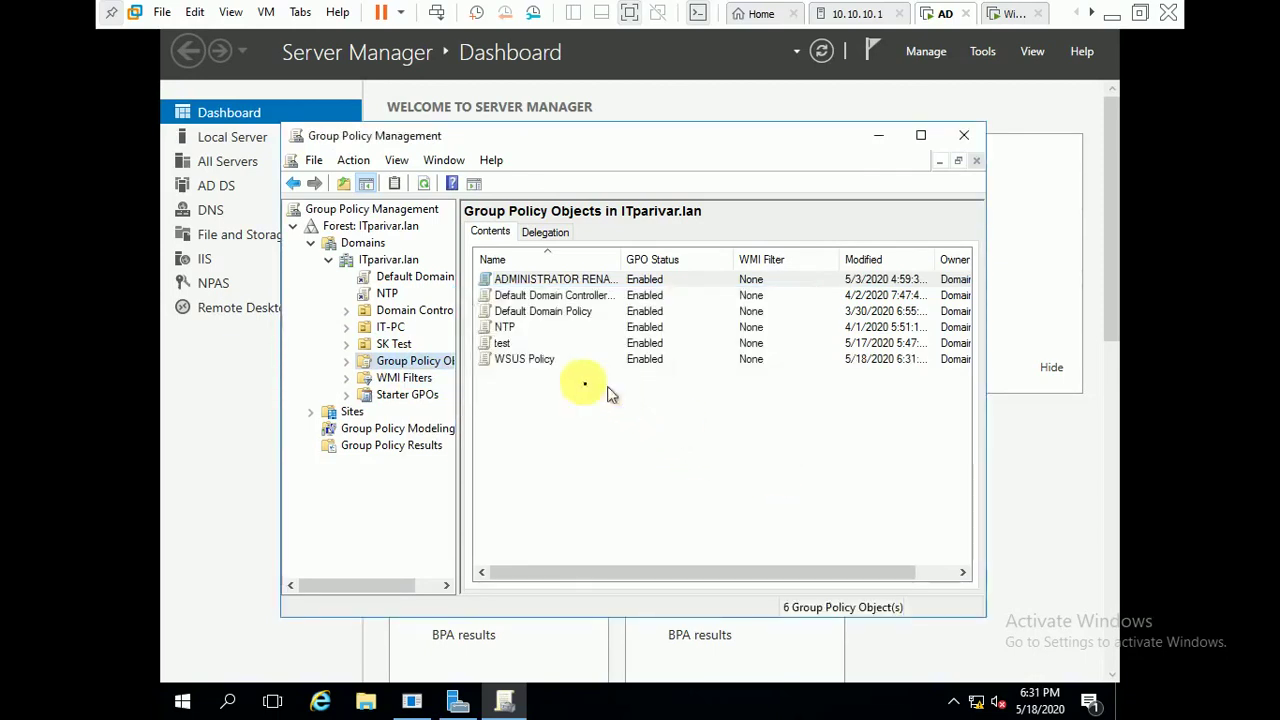
left_click(520, 362)
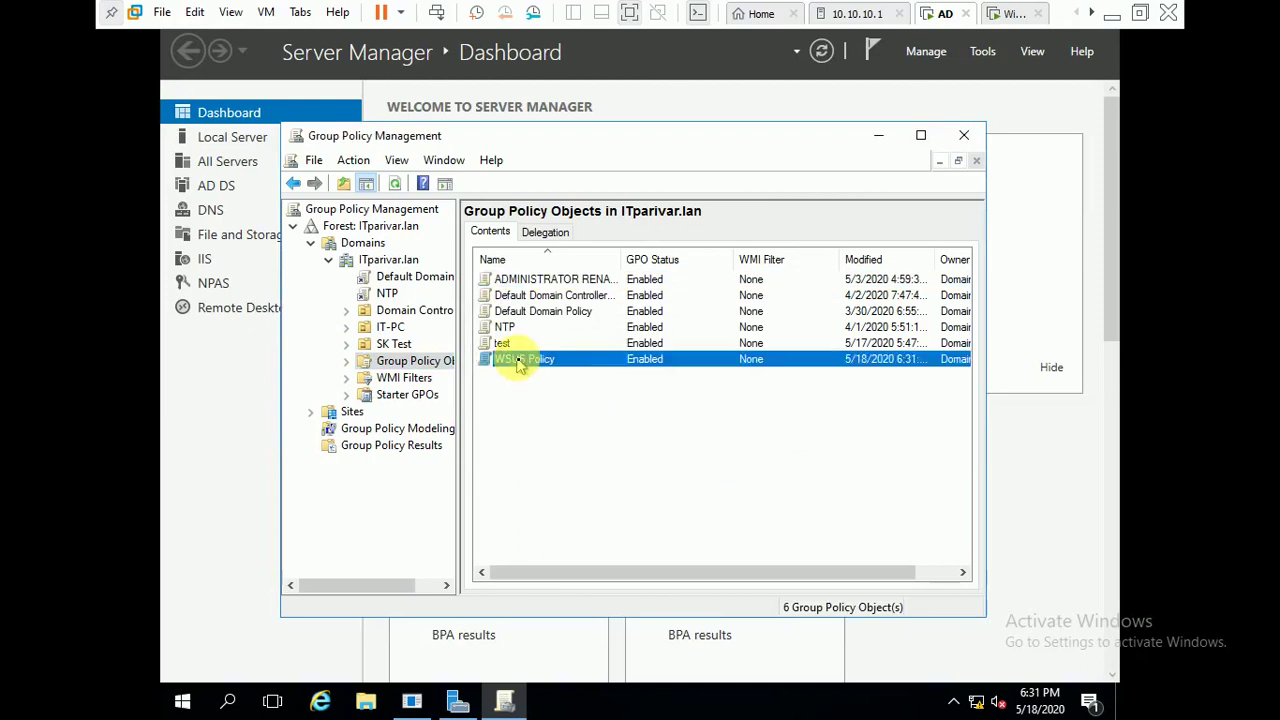
- Link the existing WSUS Policy GPO to the IT-PC organisational unit
left_click(389, 332)
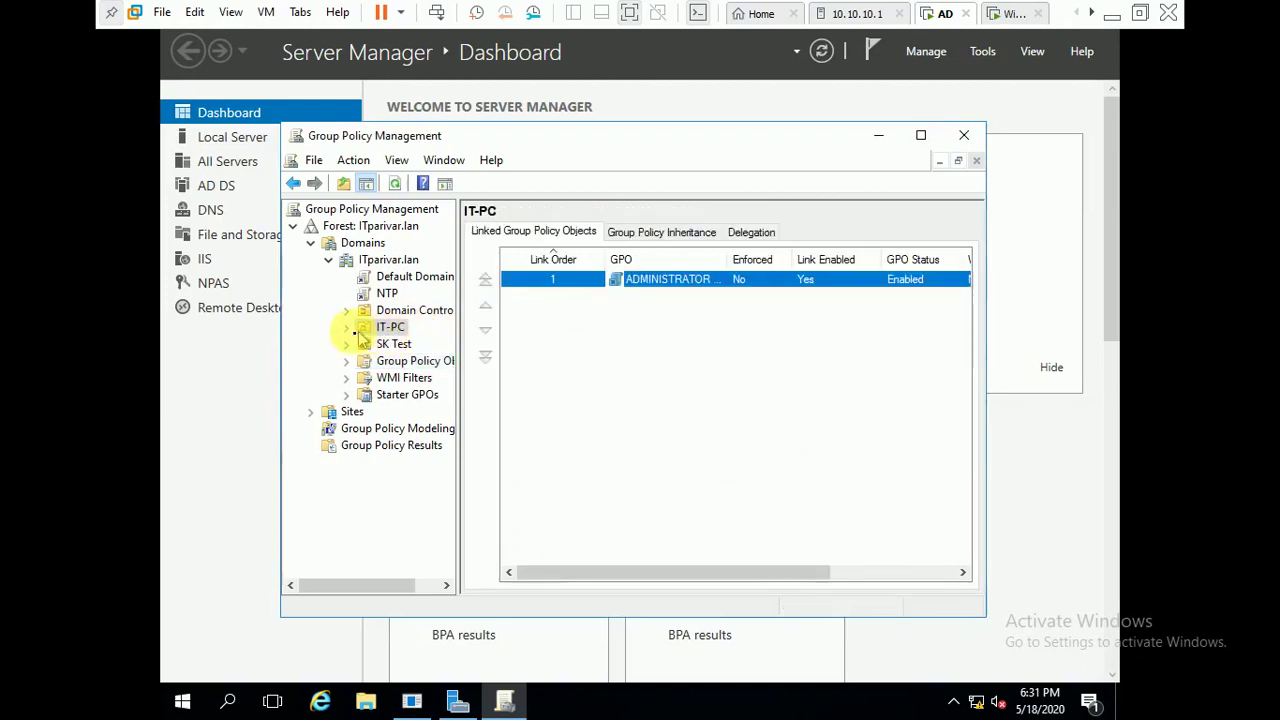
left_click(347, 326)
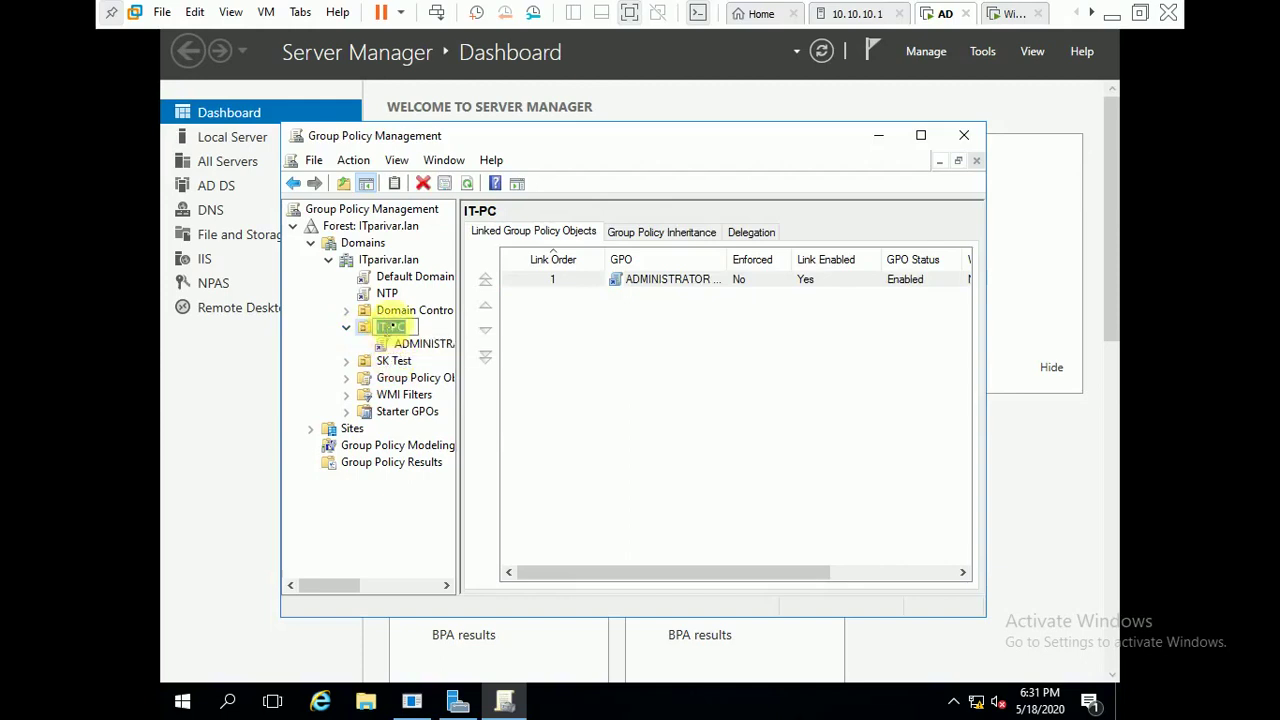
right_click(390, 332)
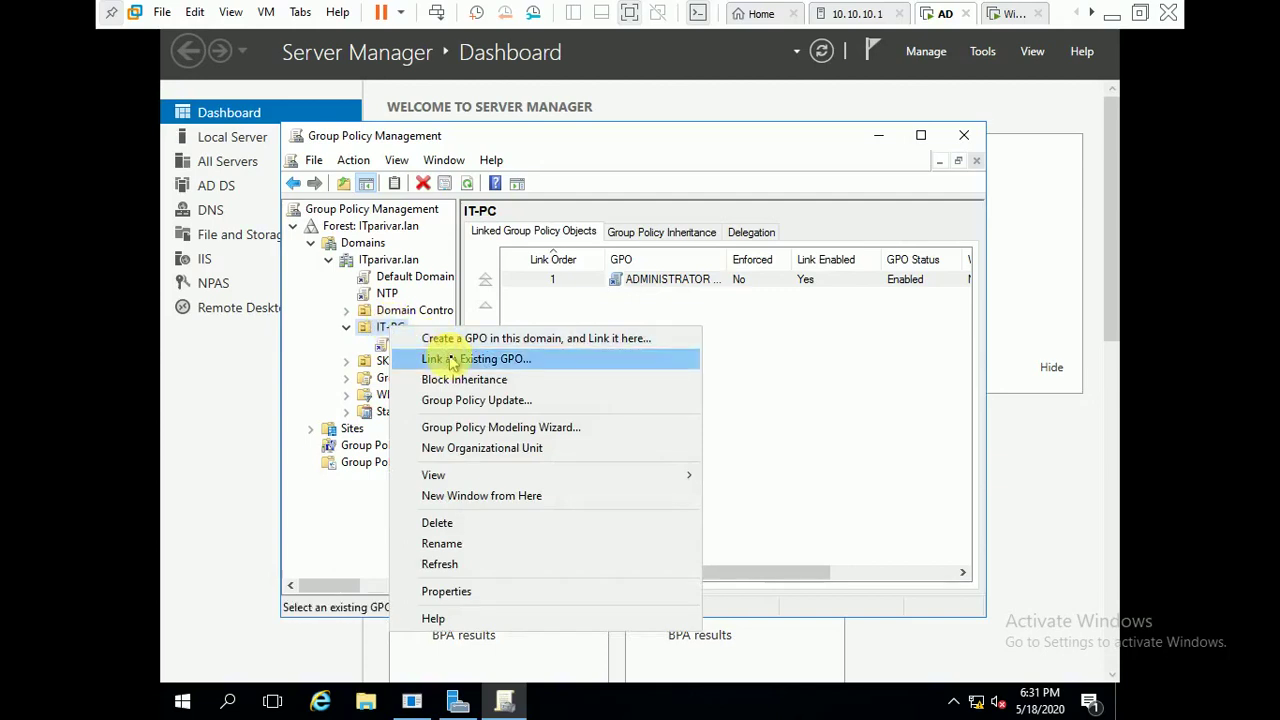
left_click(536, 364)
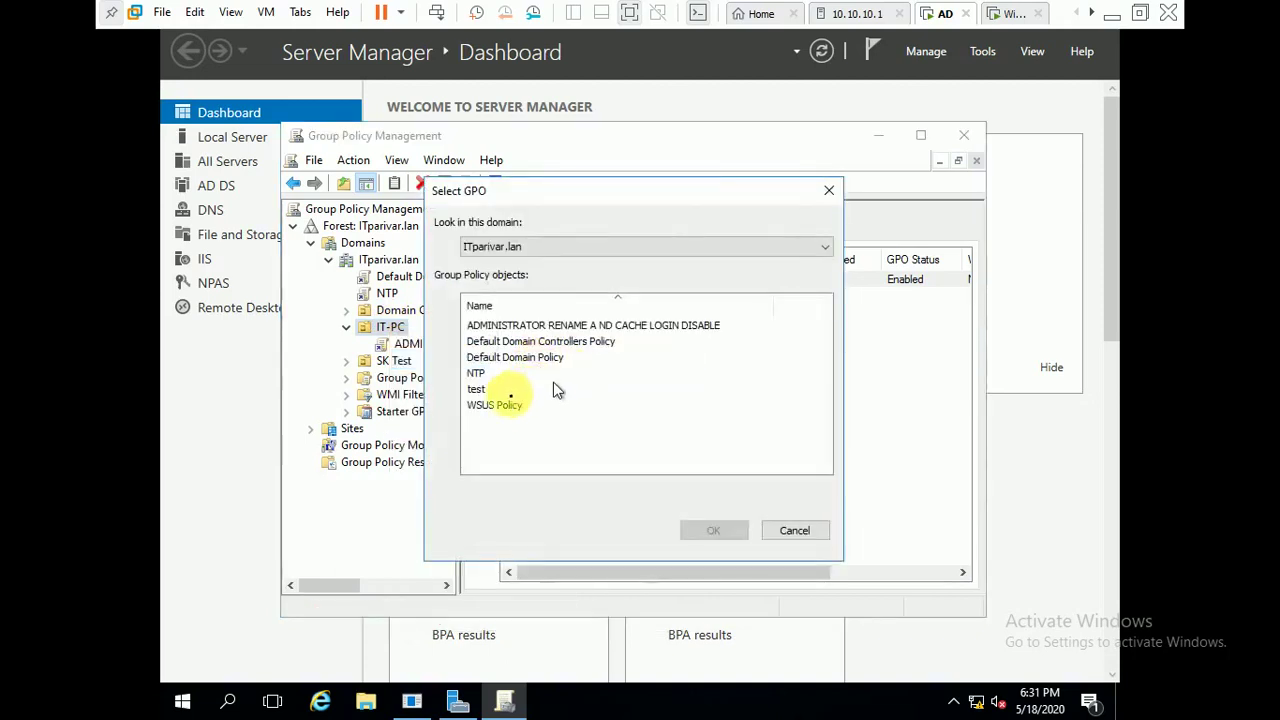
left_click(507, 408)
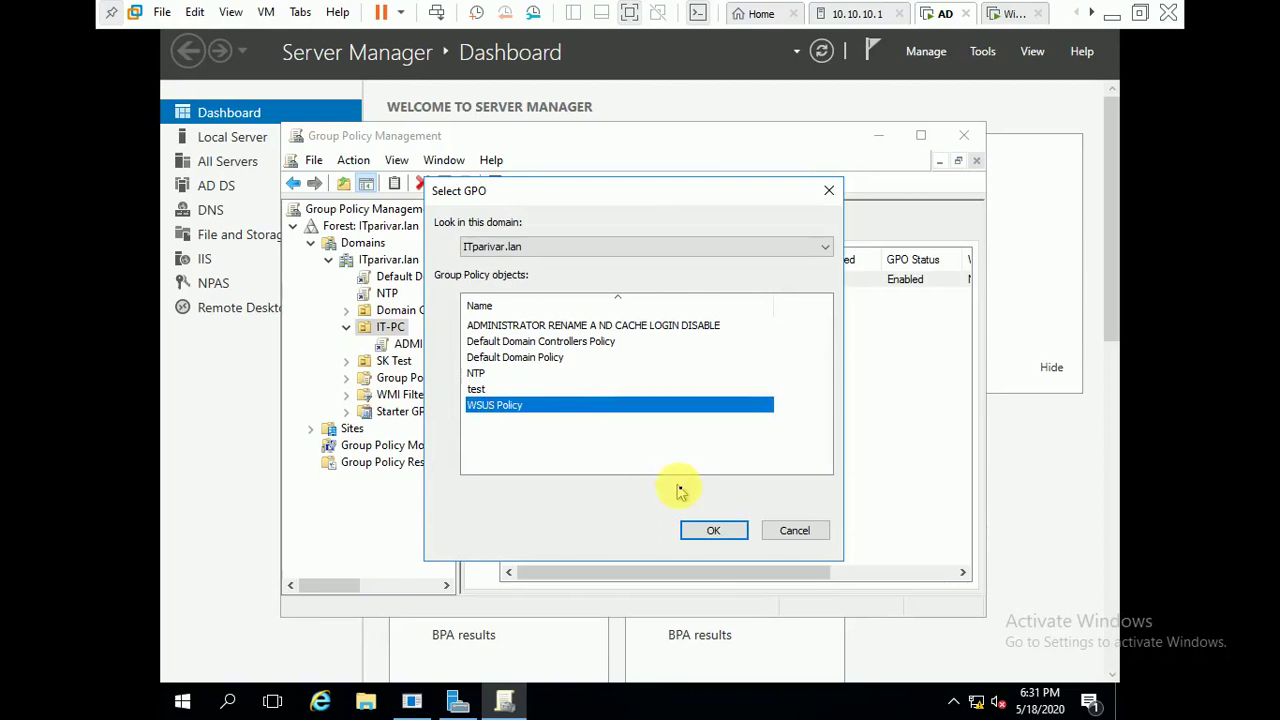
left_click(714, 530)
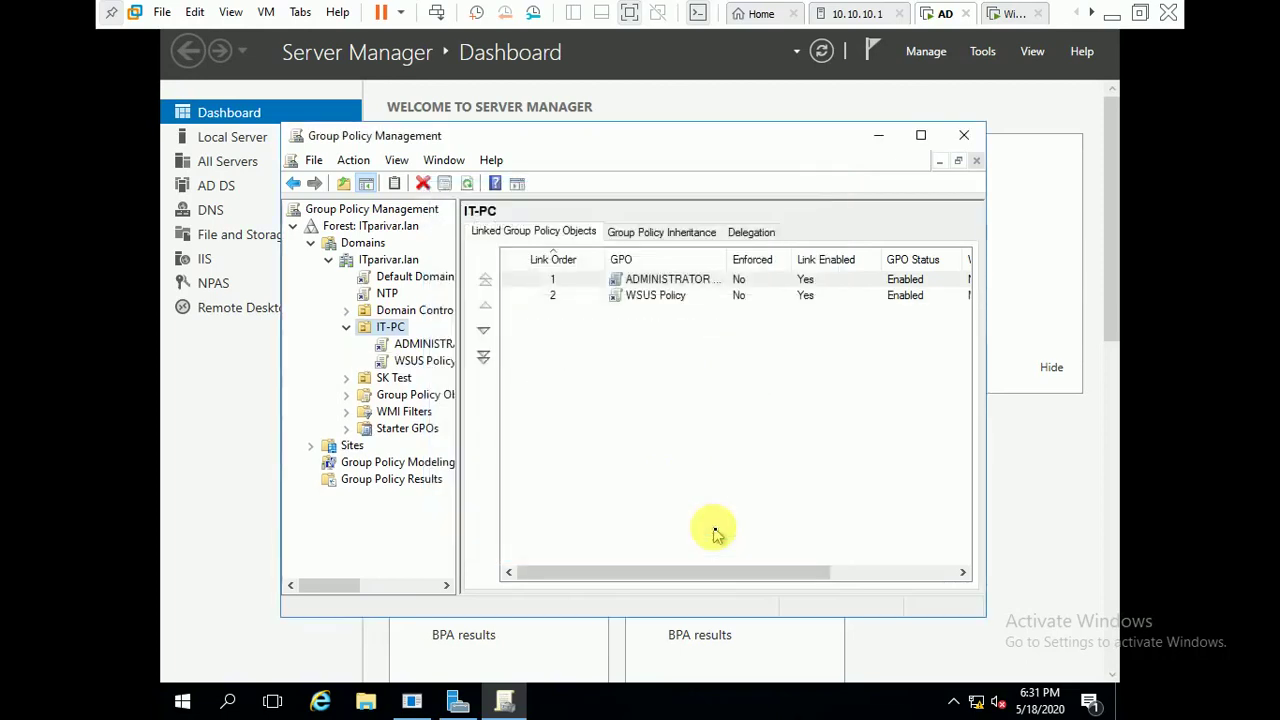
- Open the WSUS Policy link under IT-PC in the Group Policy Management Editor
left_click(410, 362)
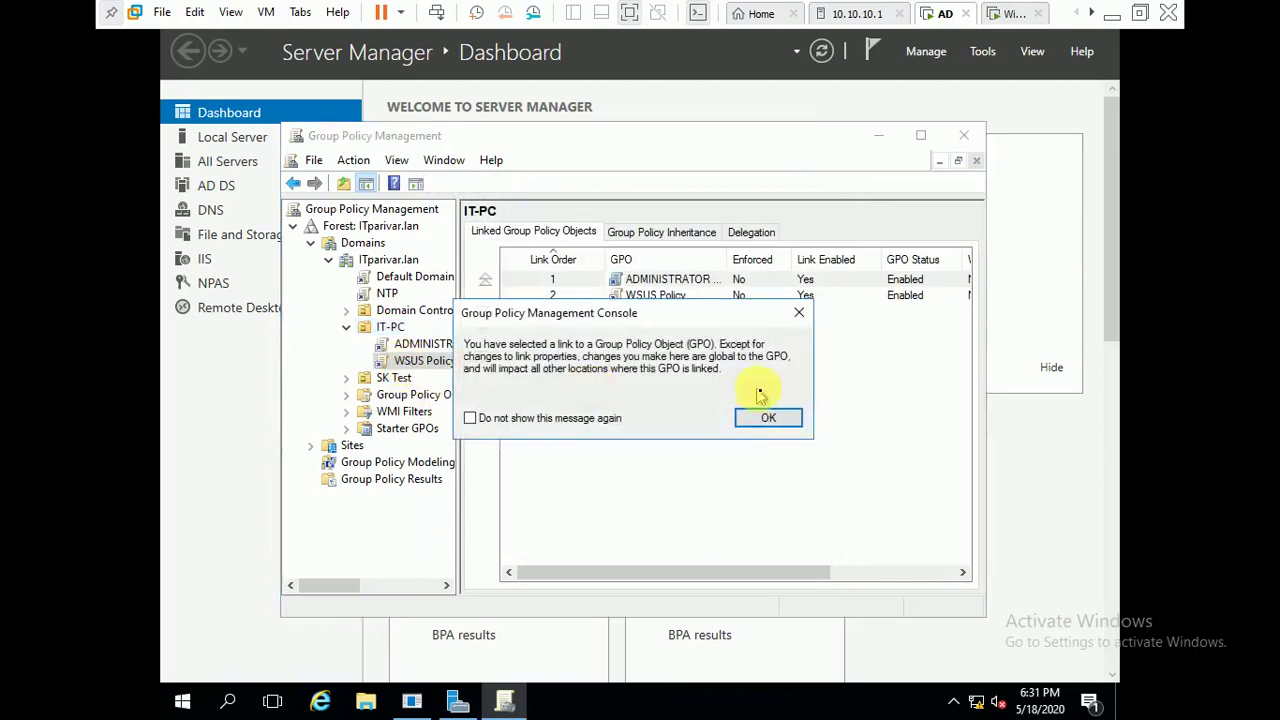
left_click(802, 316)
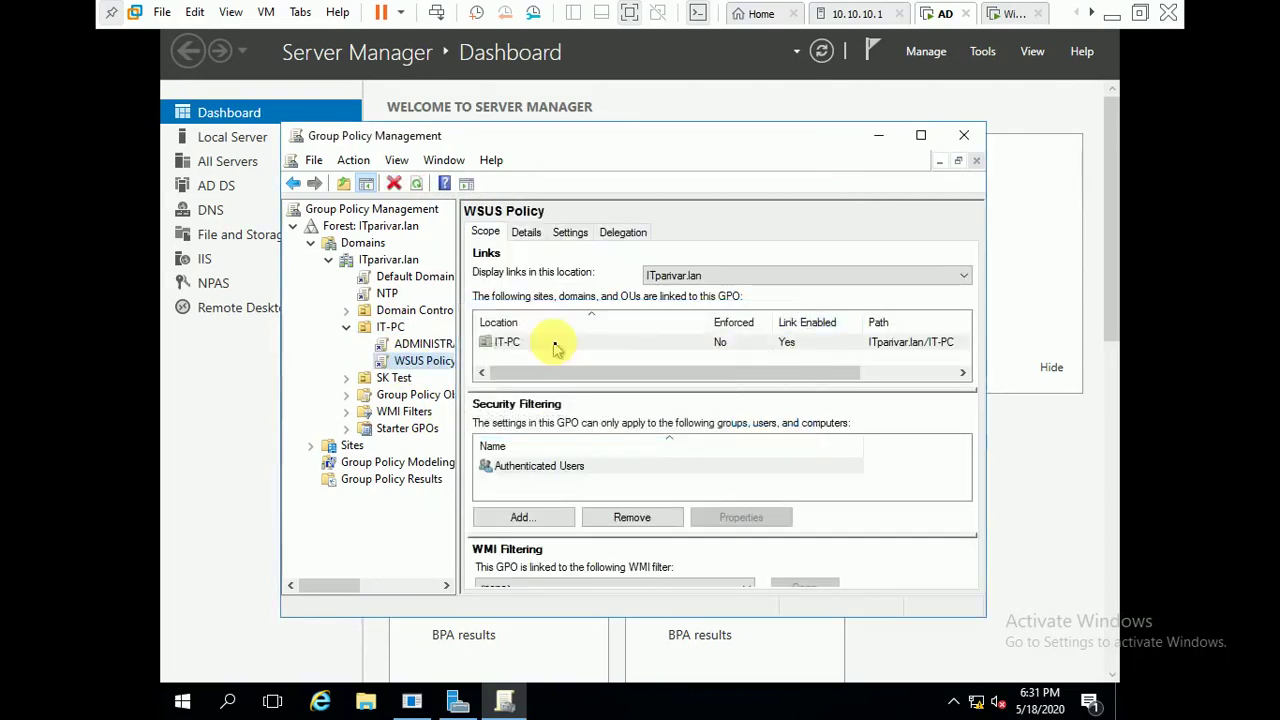
right_click(419, 366)
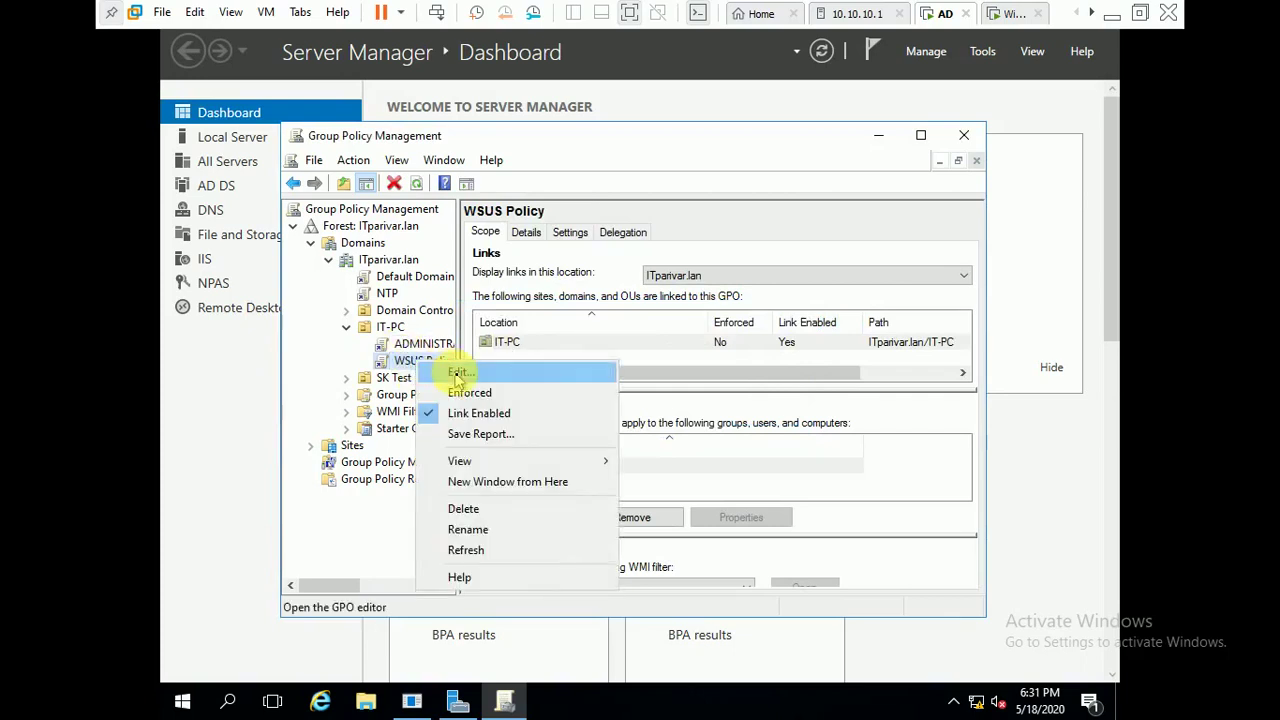
left_click(457, 374)
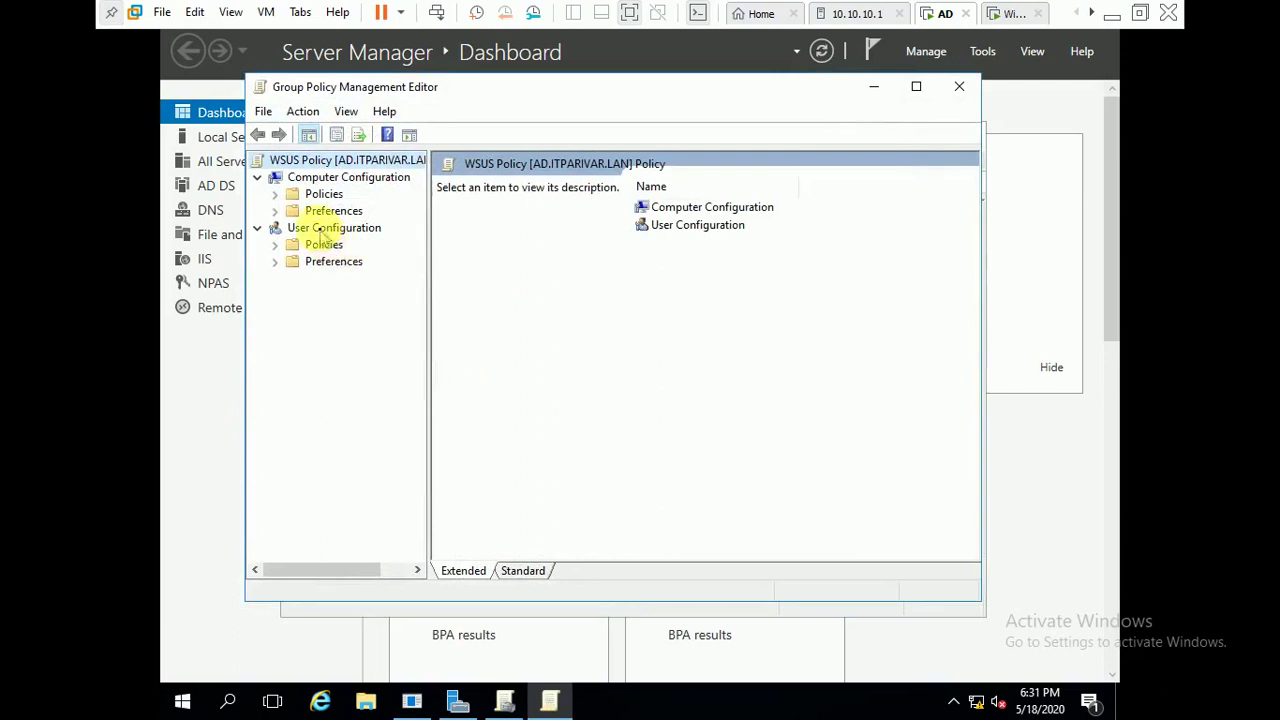
- Navigate Computer Configuration > Policies > Administrative Templates > Windows Components to the Windows Update folder
left_click(276, 211)
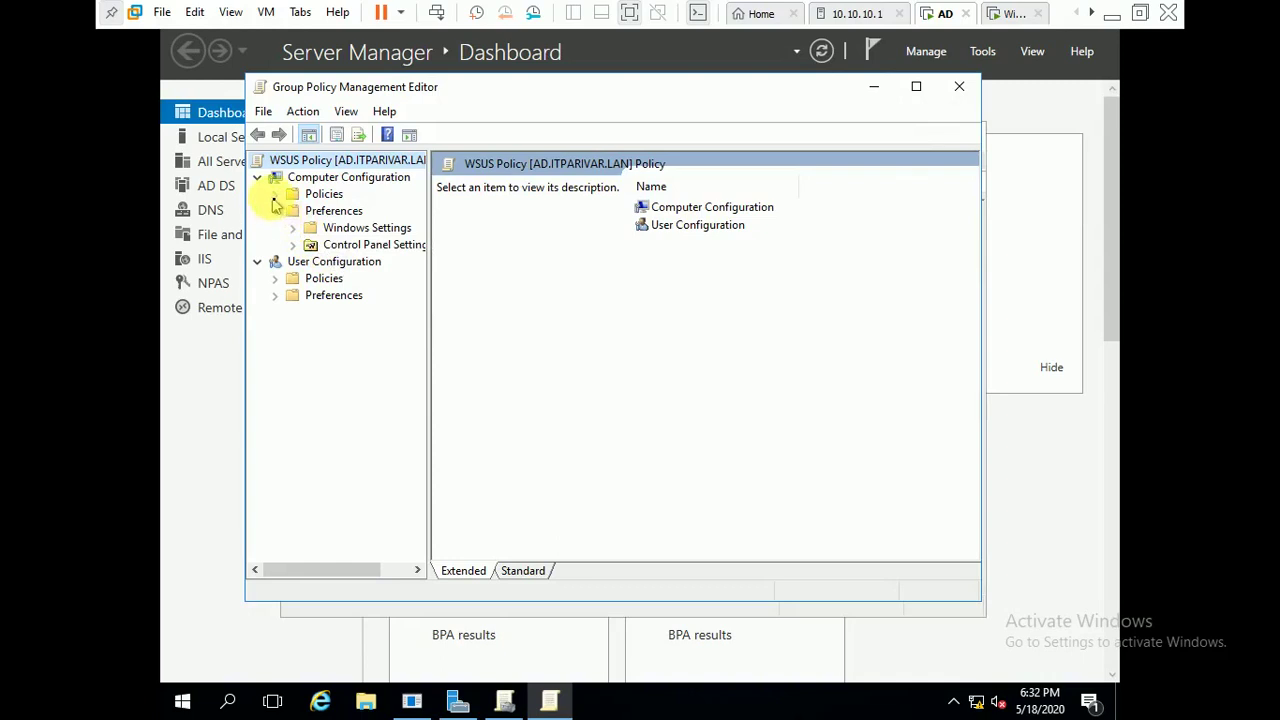
left_click(275, 195)
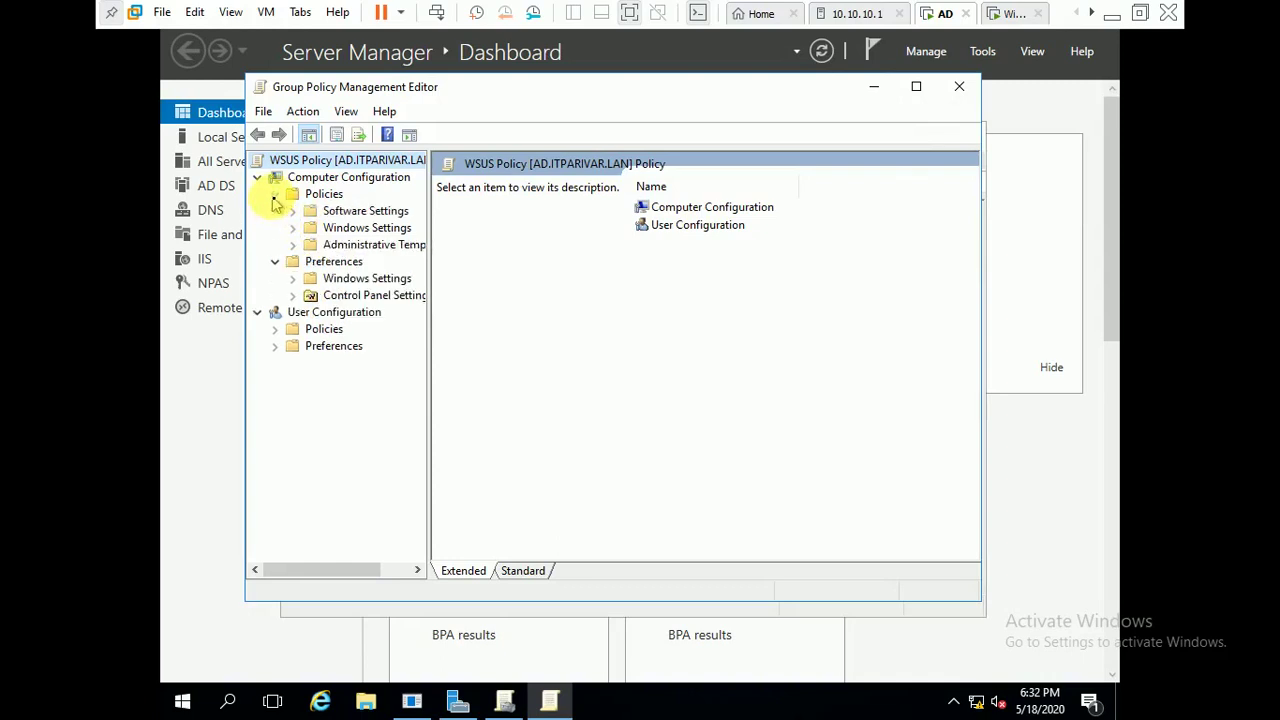
left_click(292, 245)
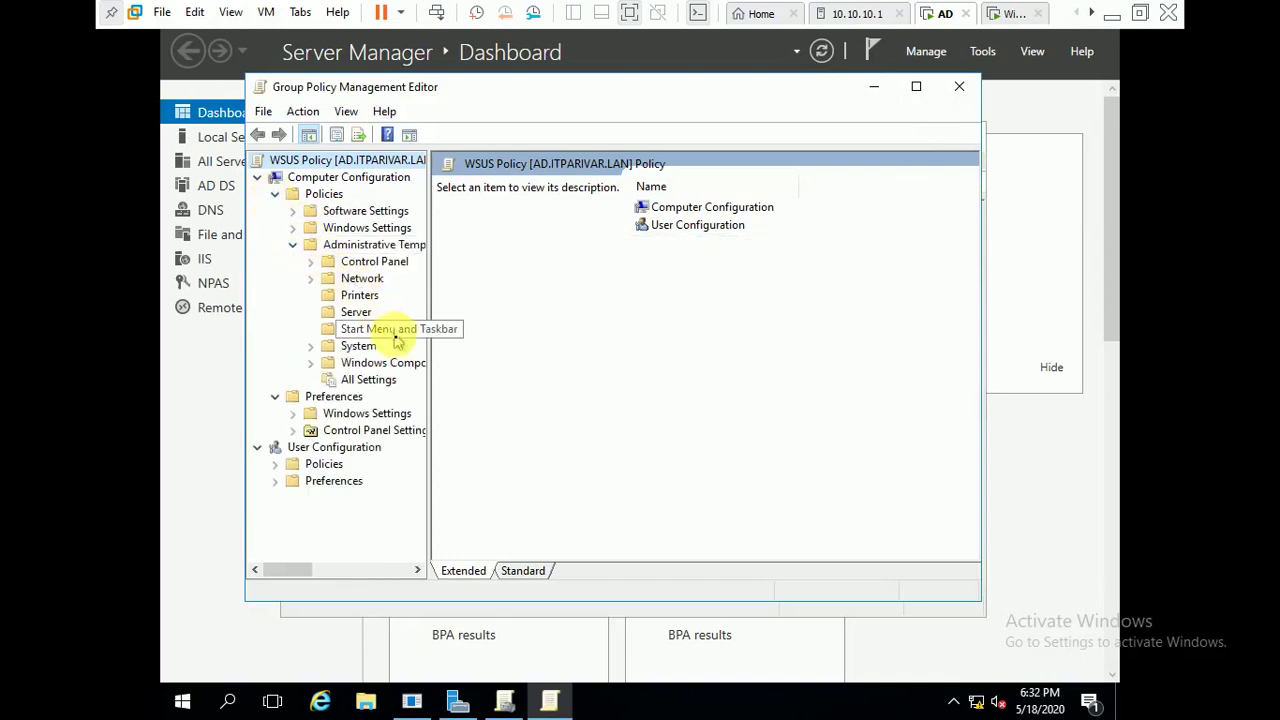
left_click(398, 365)
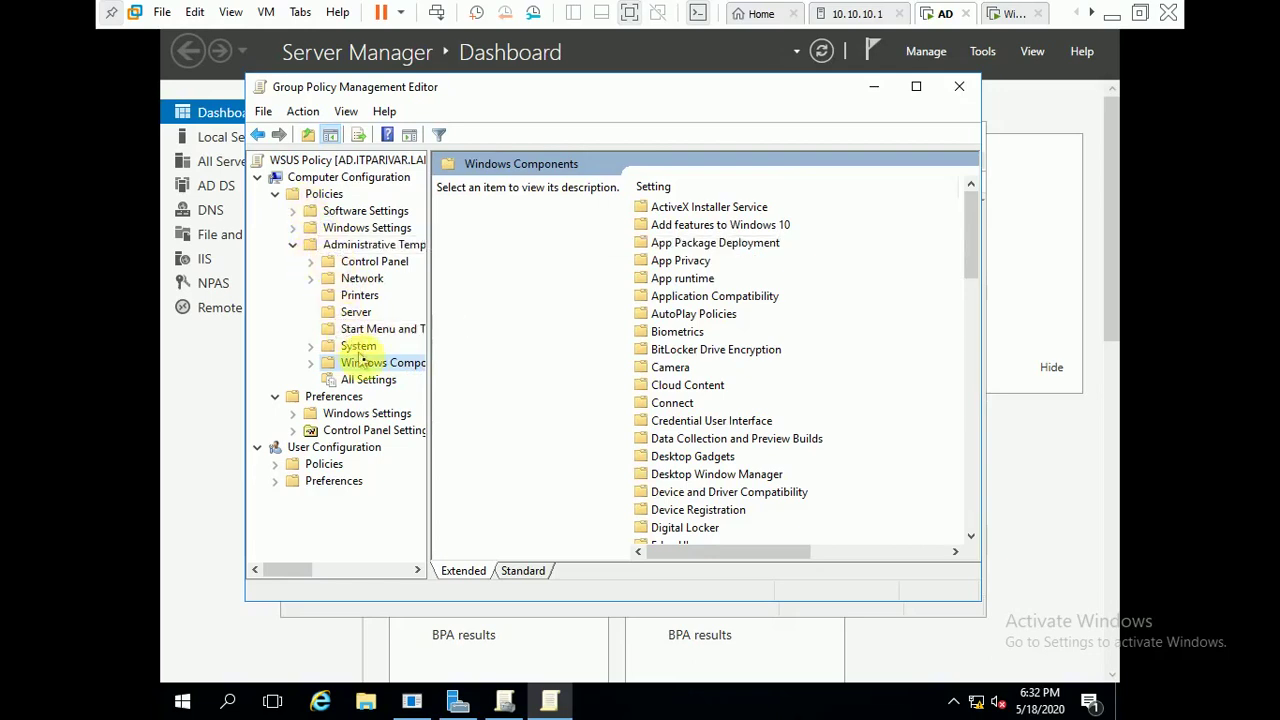
left_click(522, 571)
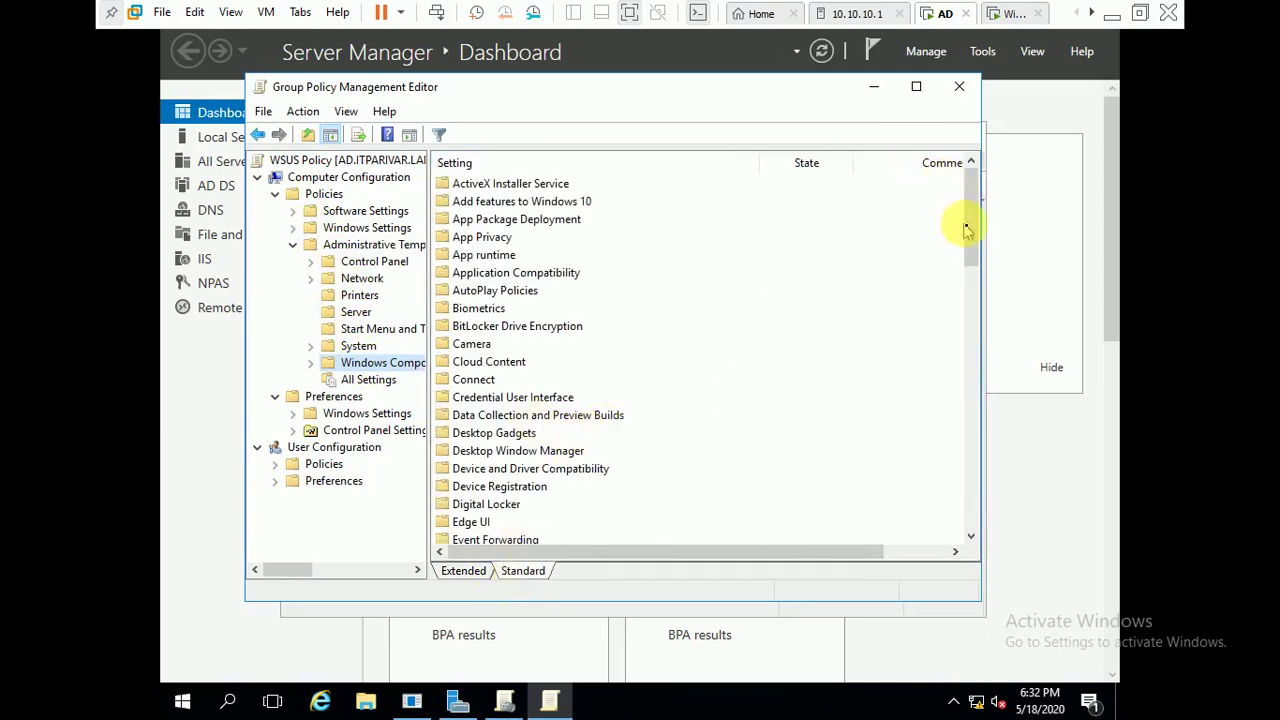
left_click_drag(966, 223, 970, 522)
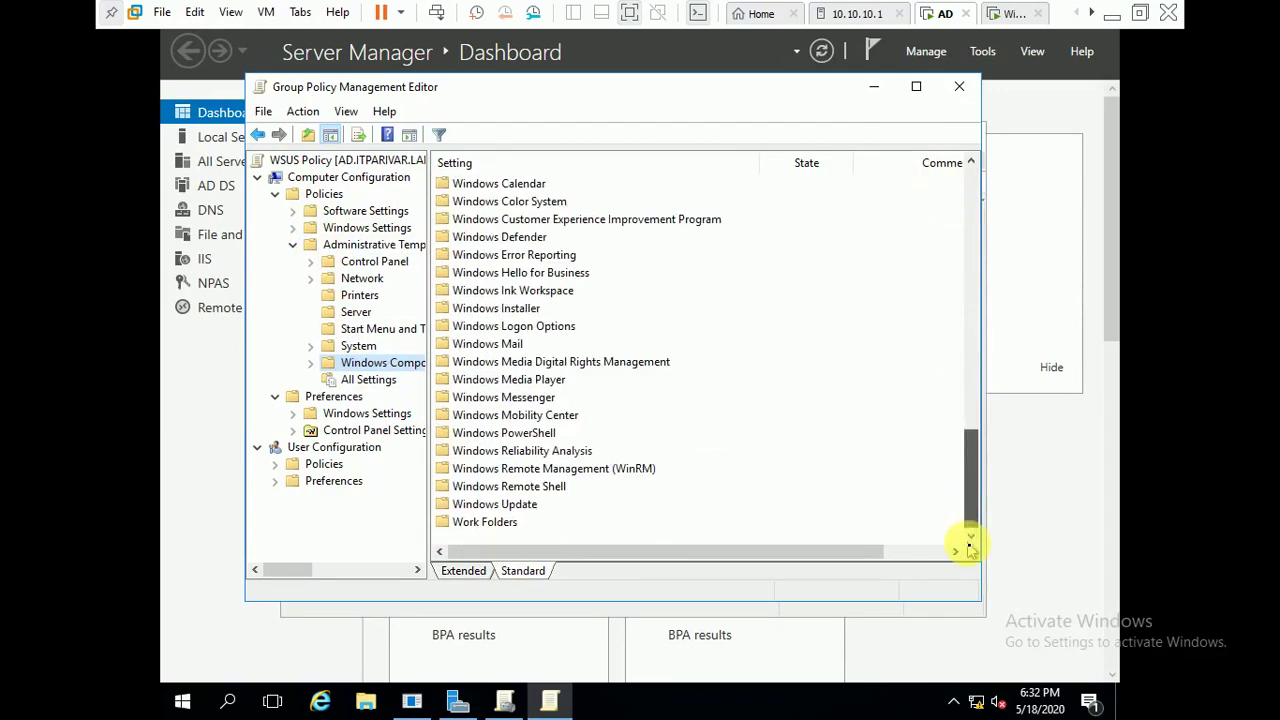
double_click(512, 506)
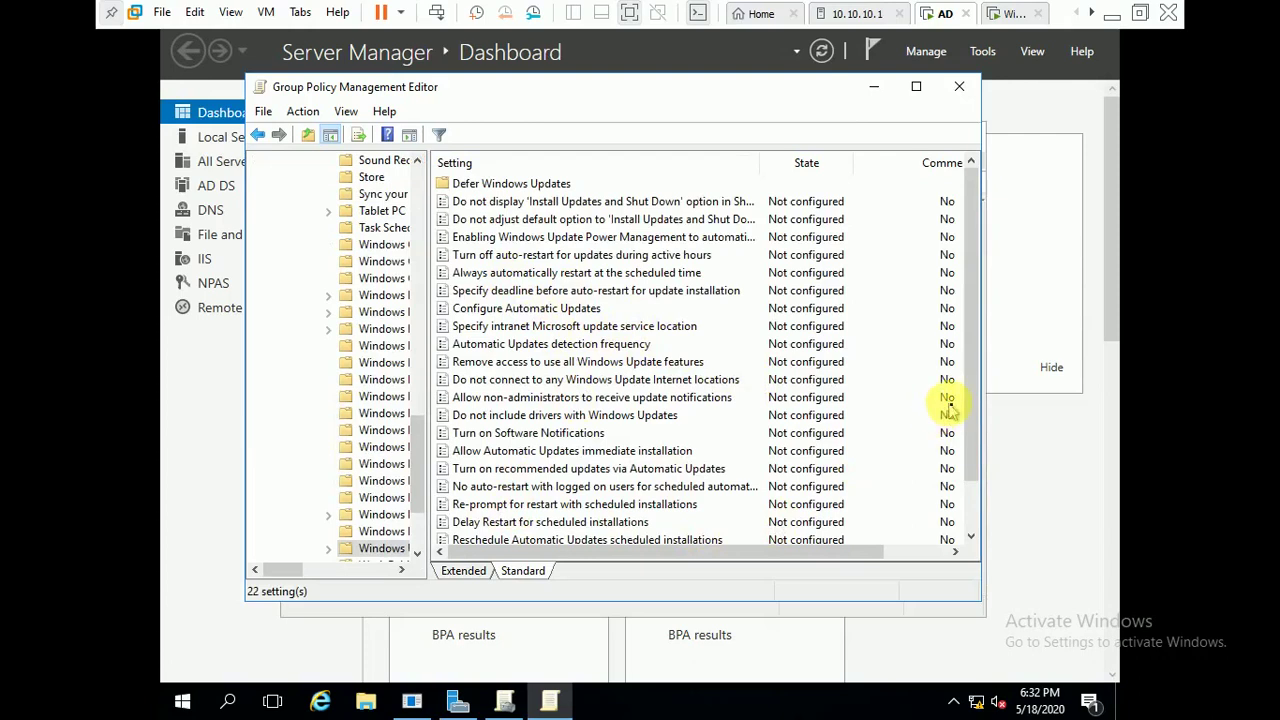
- Review the Windows Update settings and select 'Specify intranet Microsoft update service location'
left_click_drag(976, 410, 974, 523)
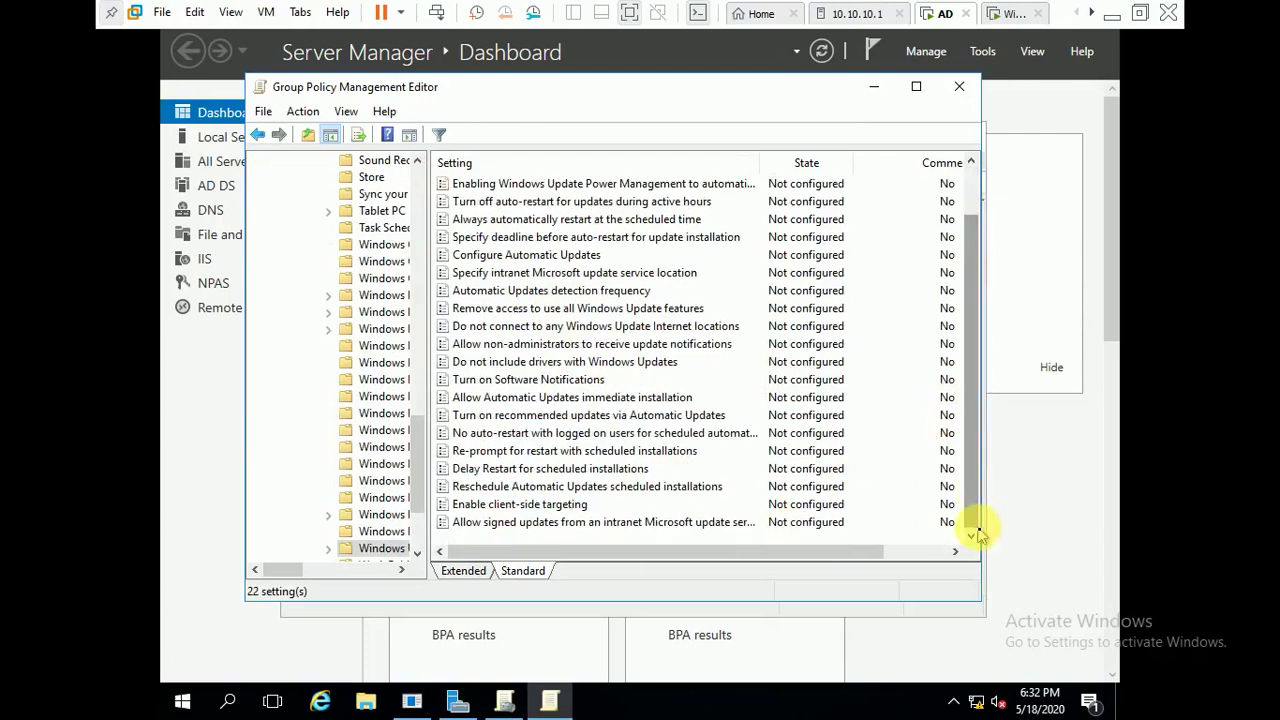
scroll(958, 370, "up", 1)
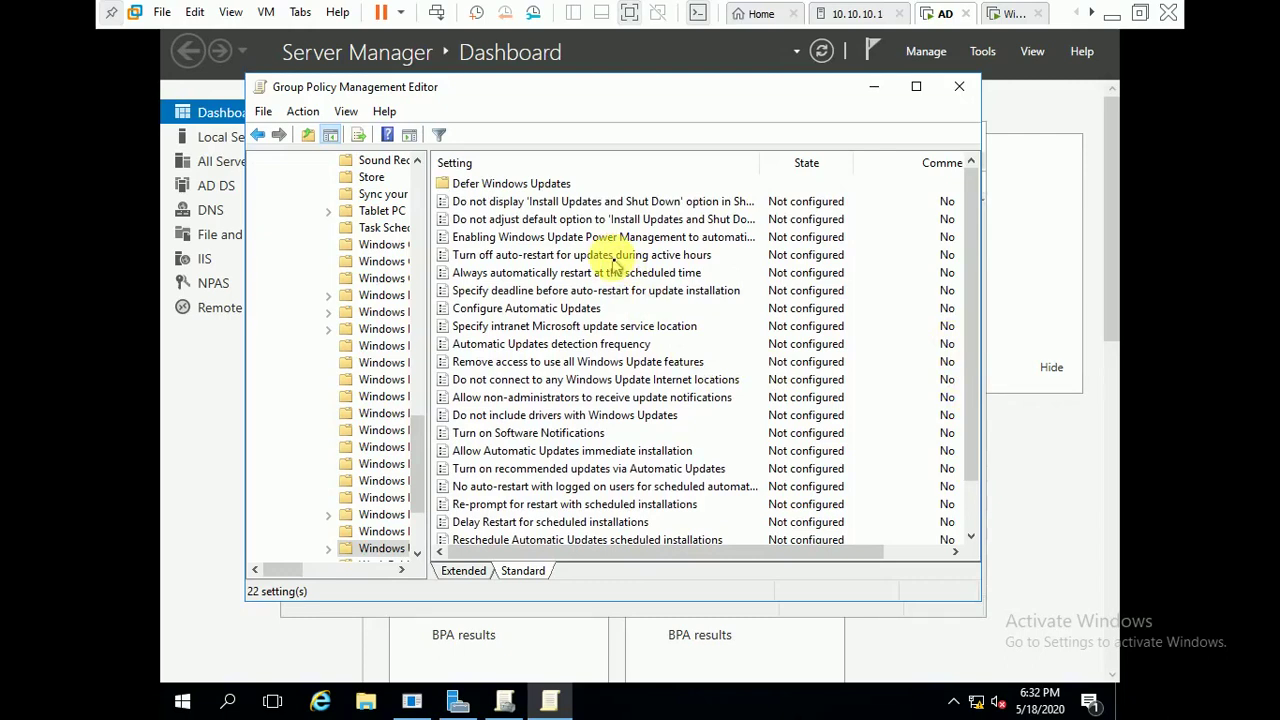
left_click(541, 291)
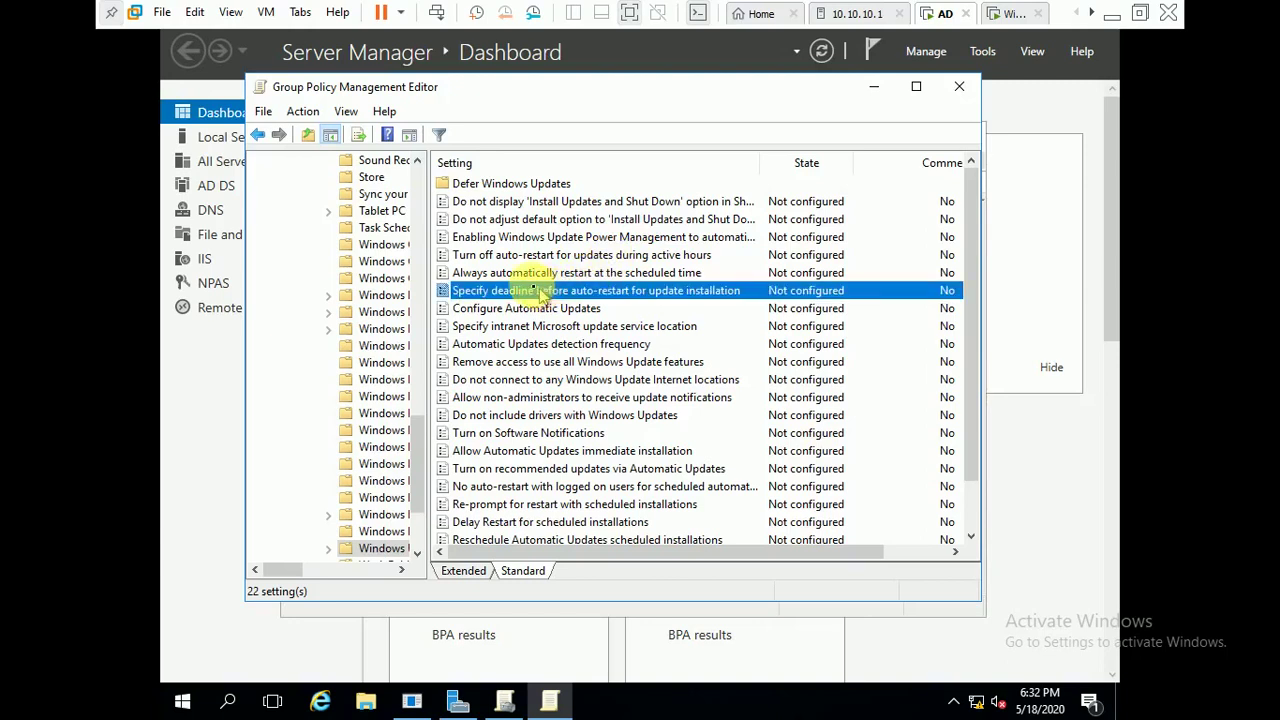
left_click(548, 278)
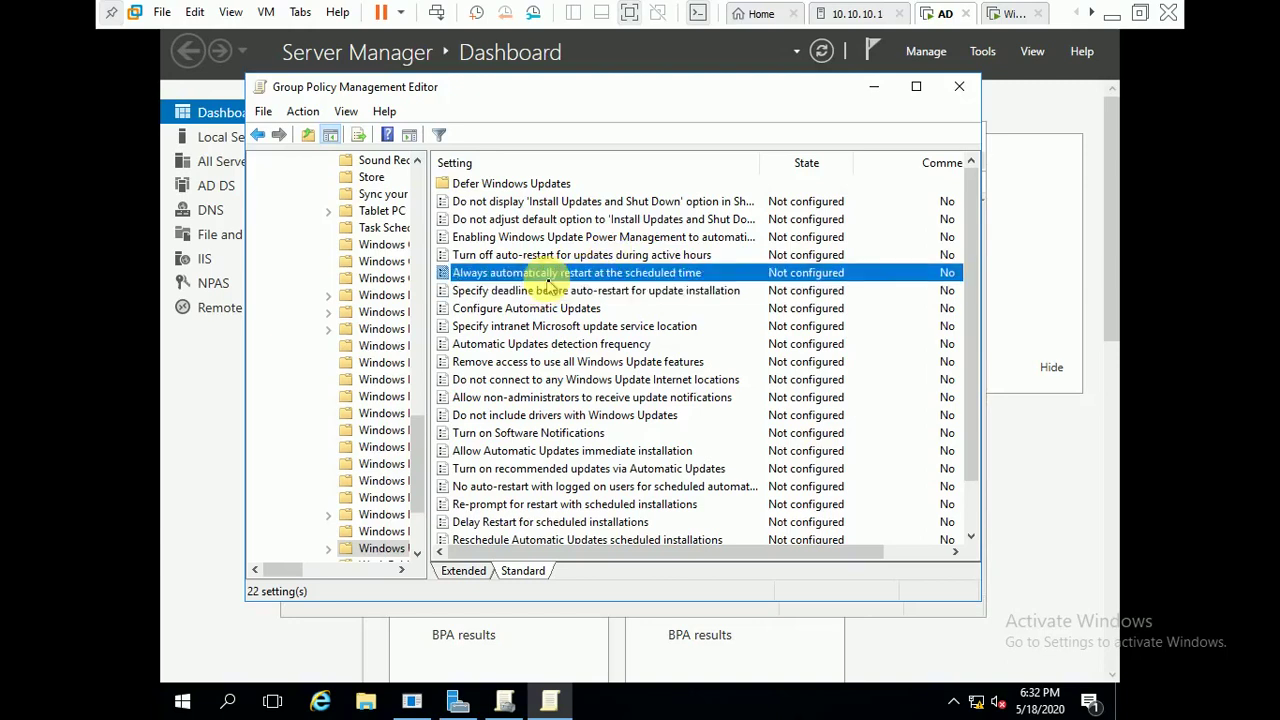
left_click(549, 311)
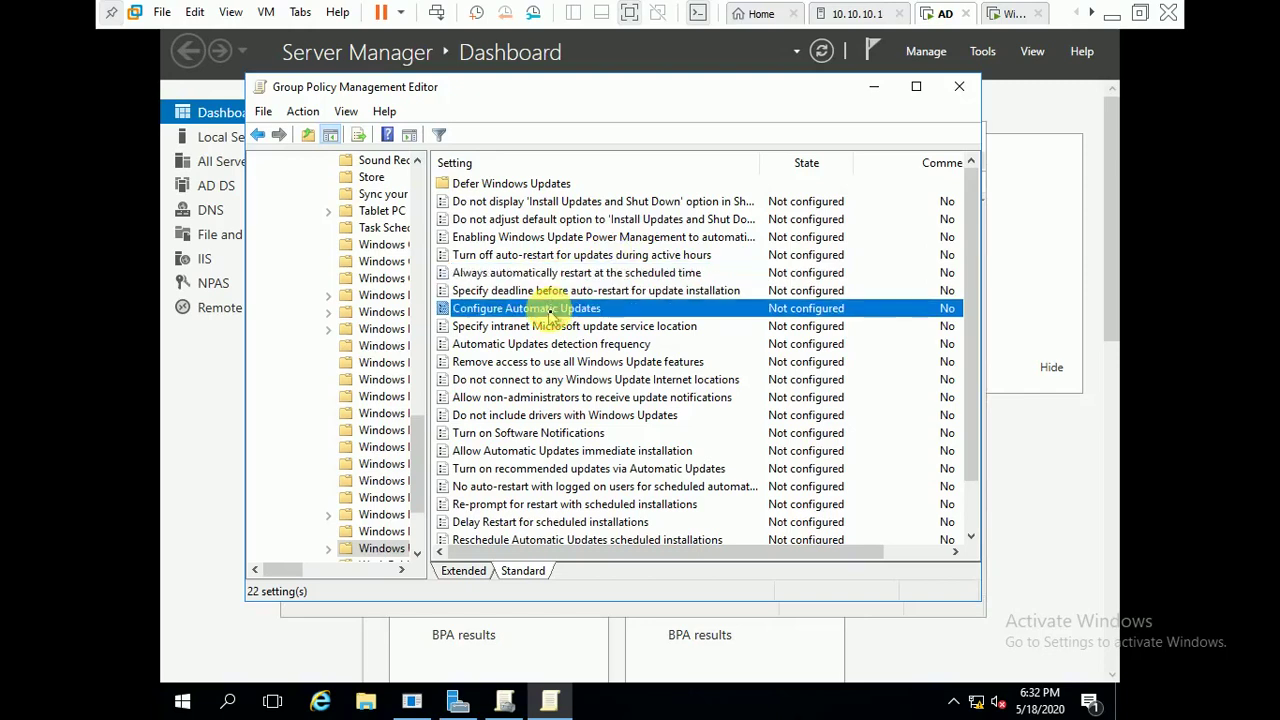
left_click(555, 329)
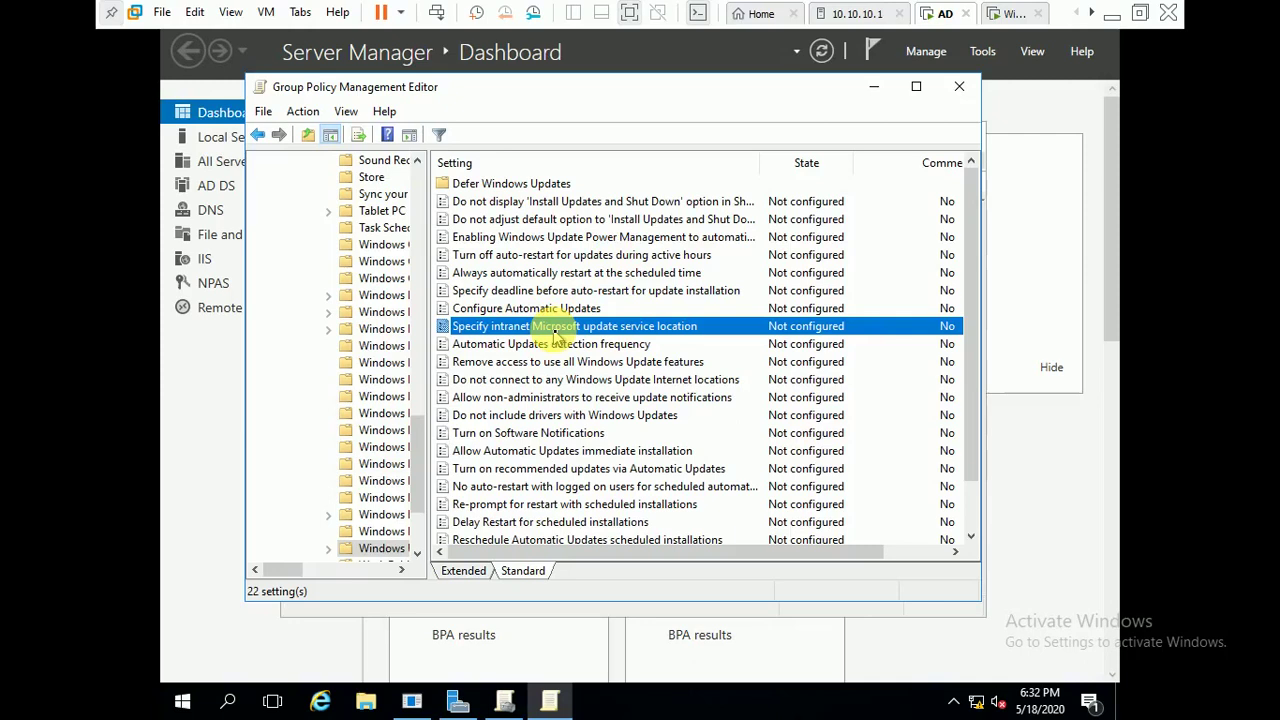
- Enable the intranet update service location with the WSUS server address as both detection and statistics server
double_click(554, 336)
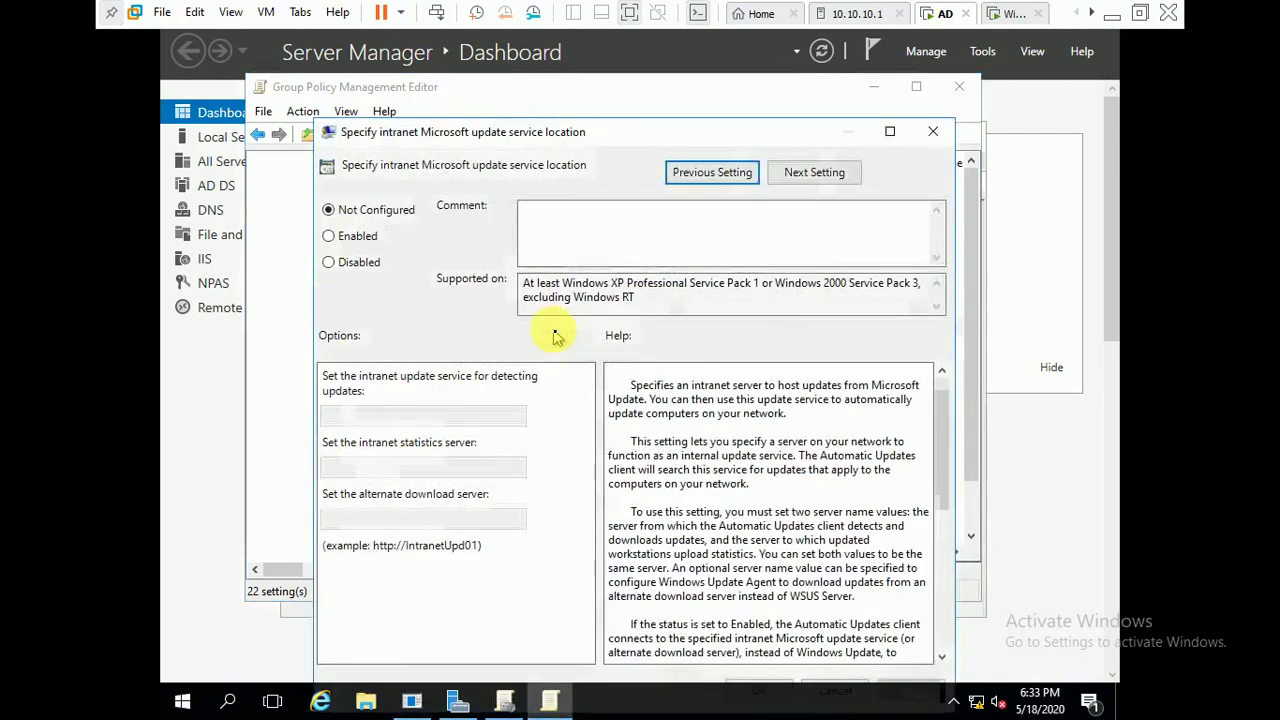
left_click(341, 240)
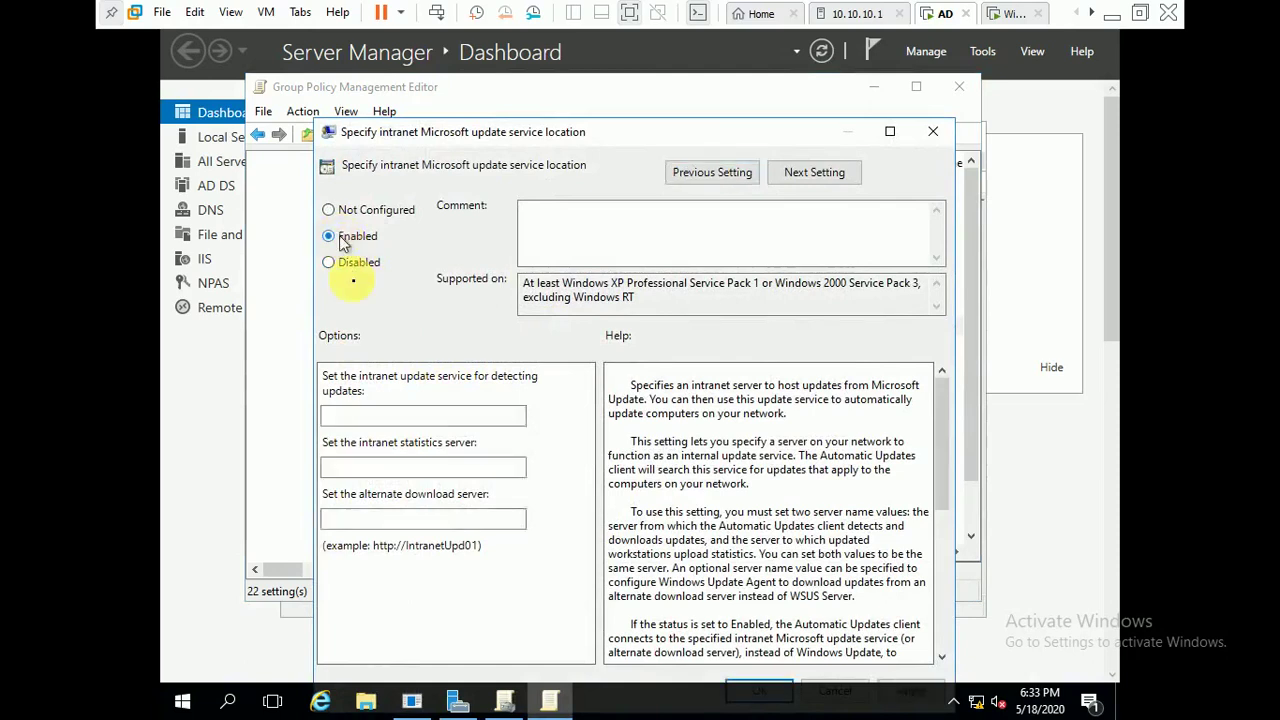
left_click(338, 418)
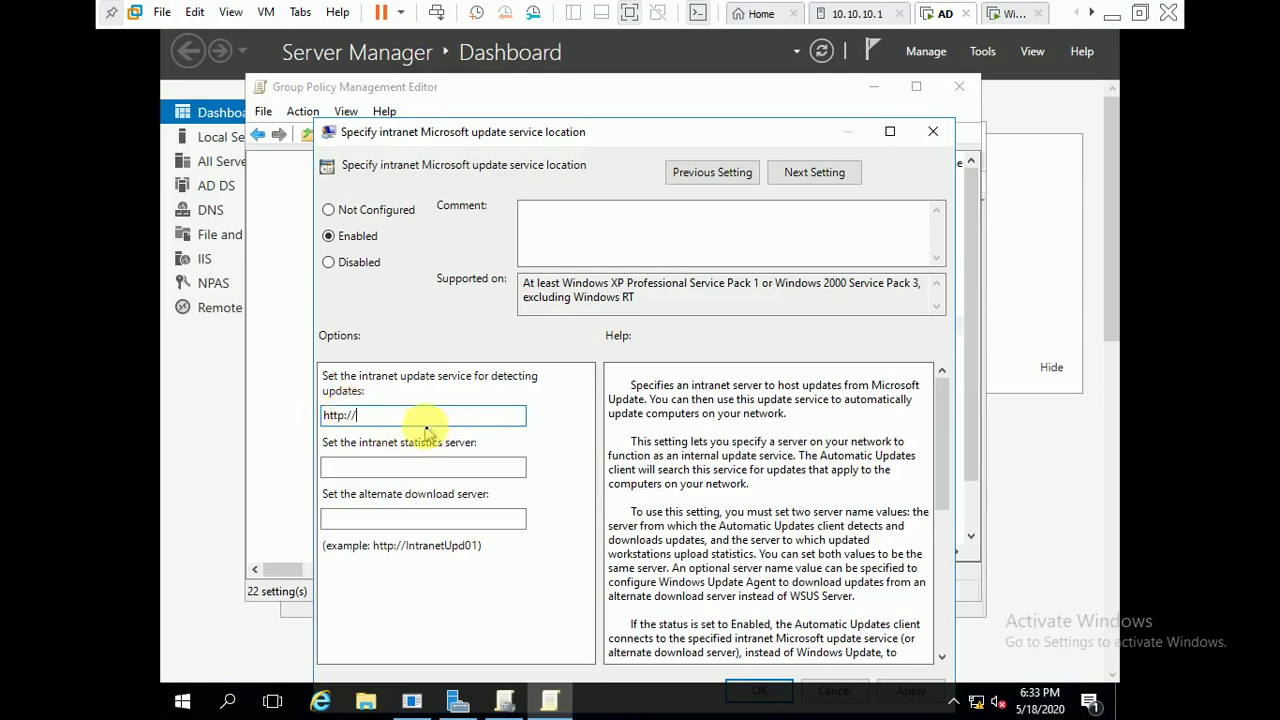
type("10.10.10.12")
key("ctrl+a")
key("ctrl+c")
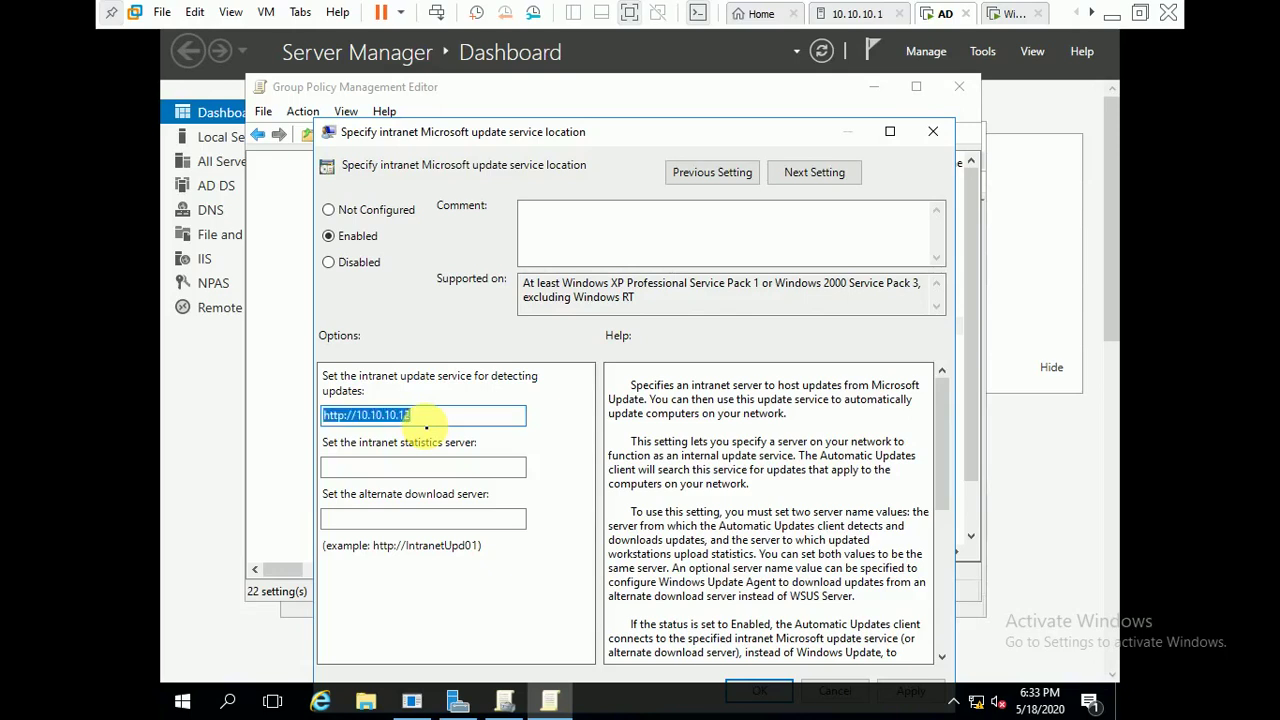
key("Tab")
key("ctrl+v")
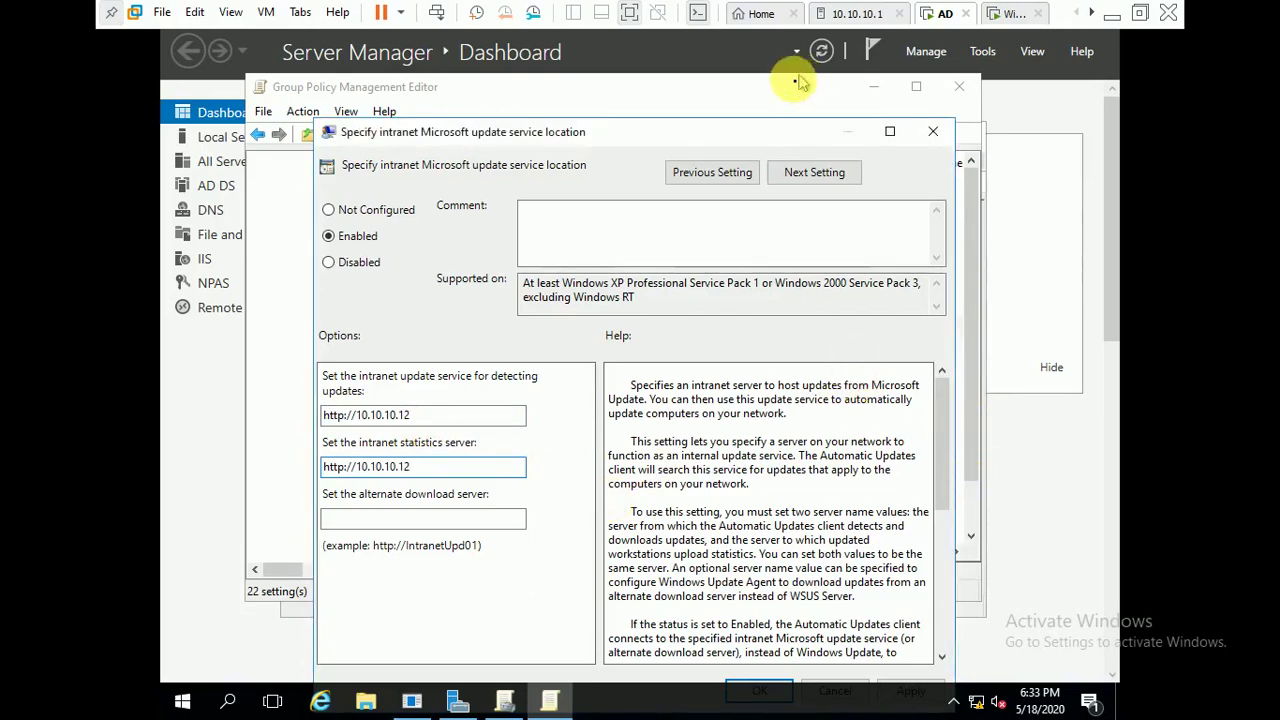
left_click_drag(765, 135, 756, 93)
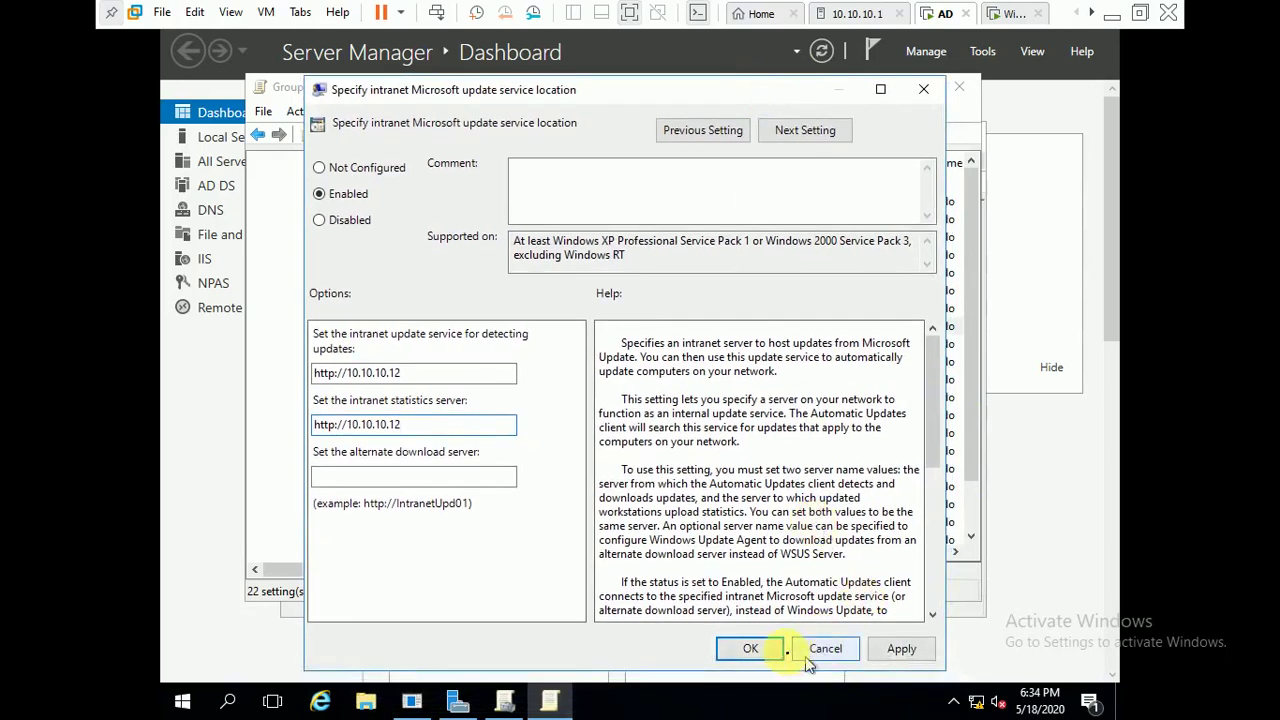
left_click(752, 650)
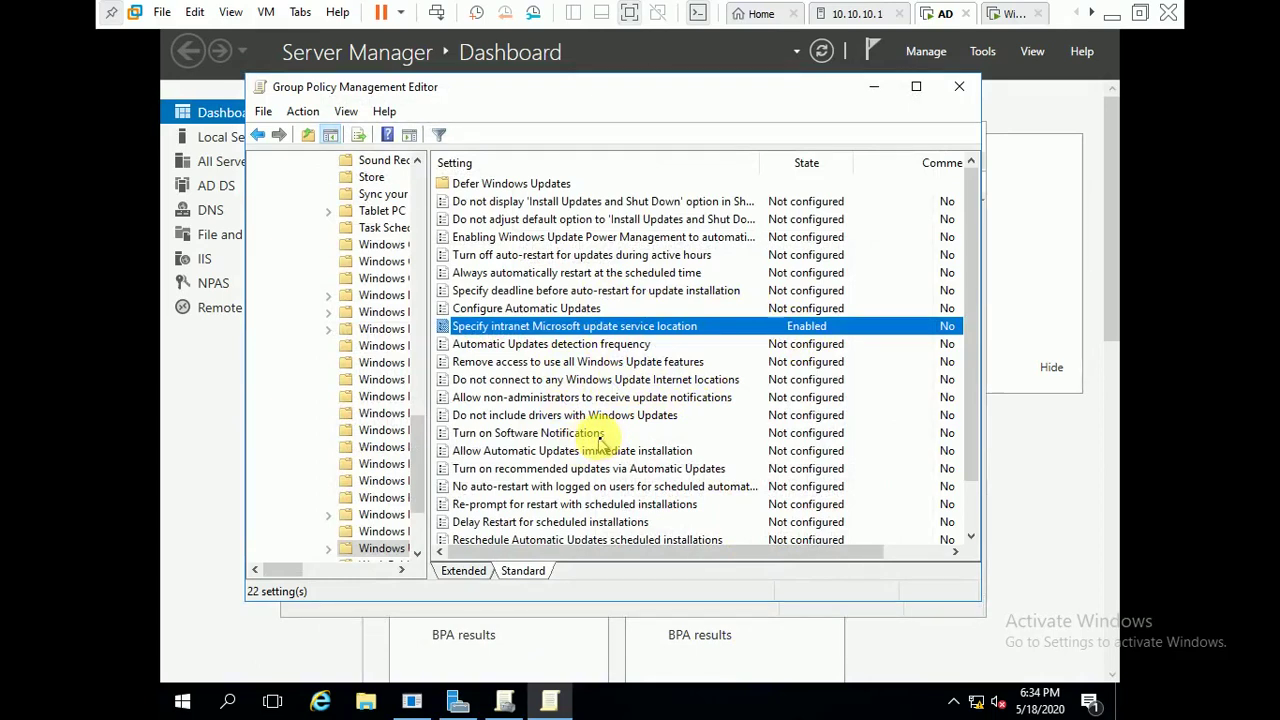
left_click(531, 312)
- Enable Configure Automatic Updates with option '3 - Auto download and notify for install' and apply it
double_click(531, 312)
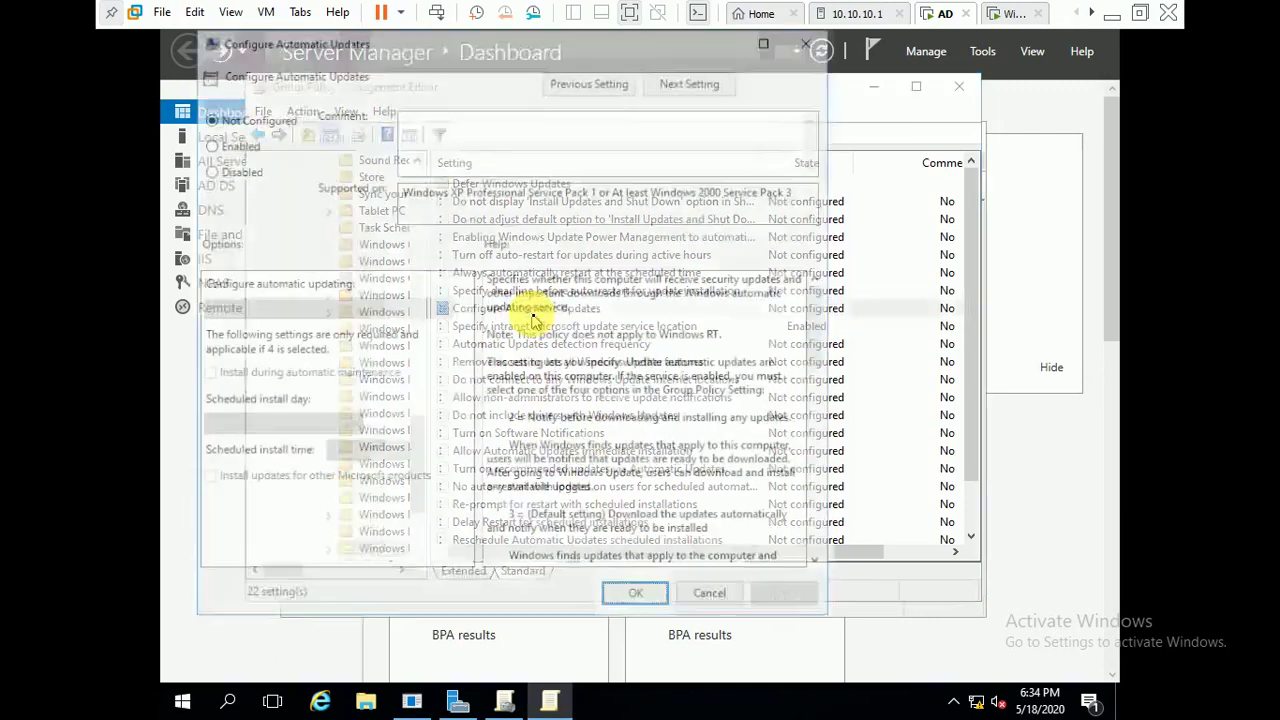
left_click(230, 158)
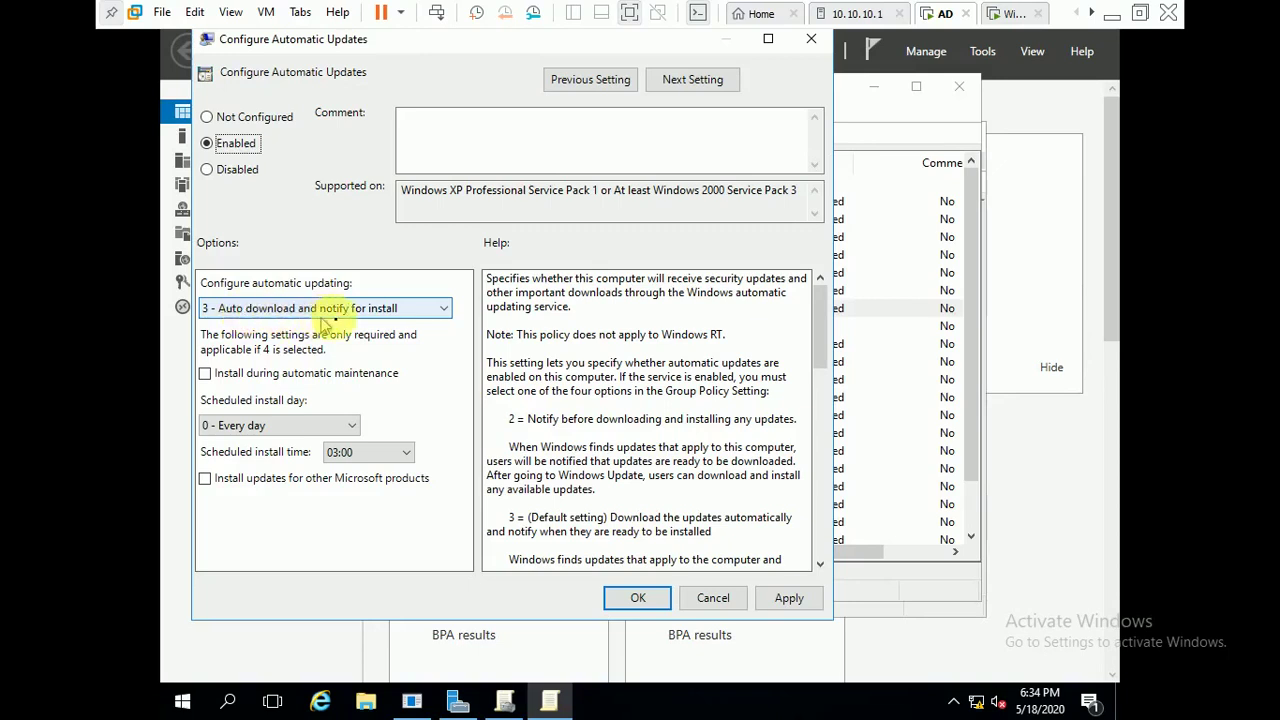
left_click(370, 317)
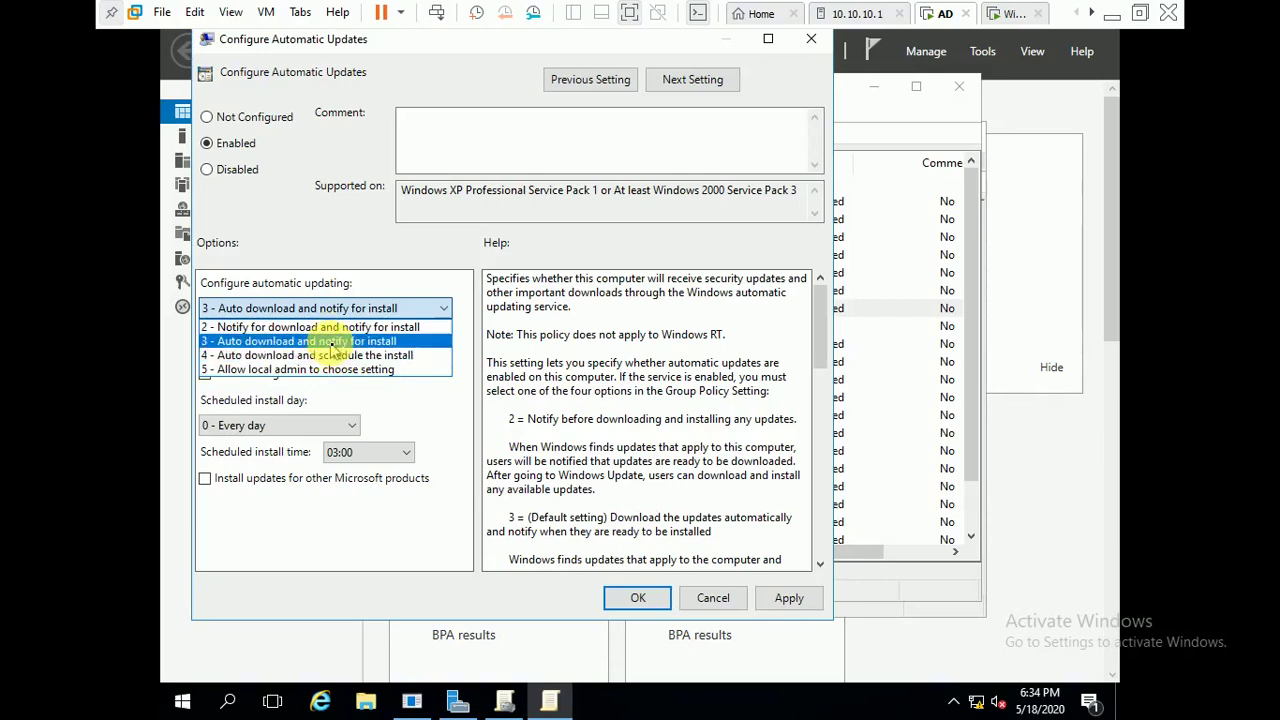
left_click(332, 342)
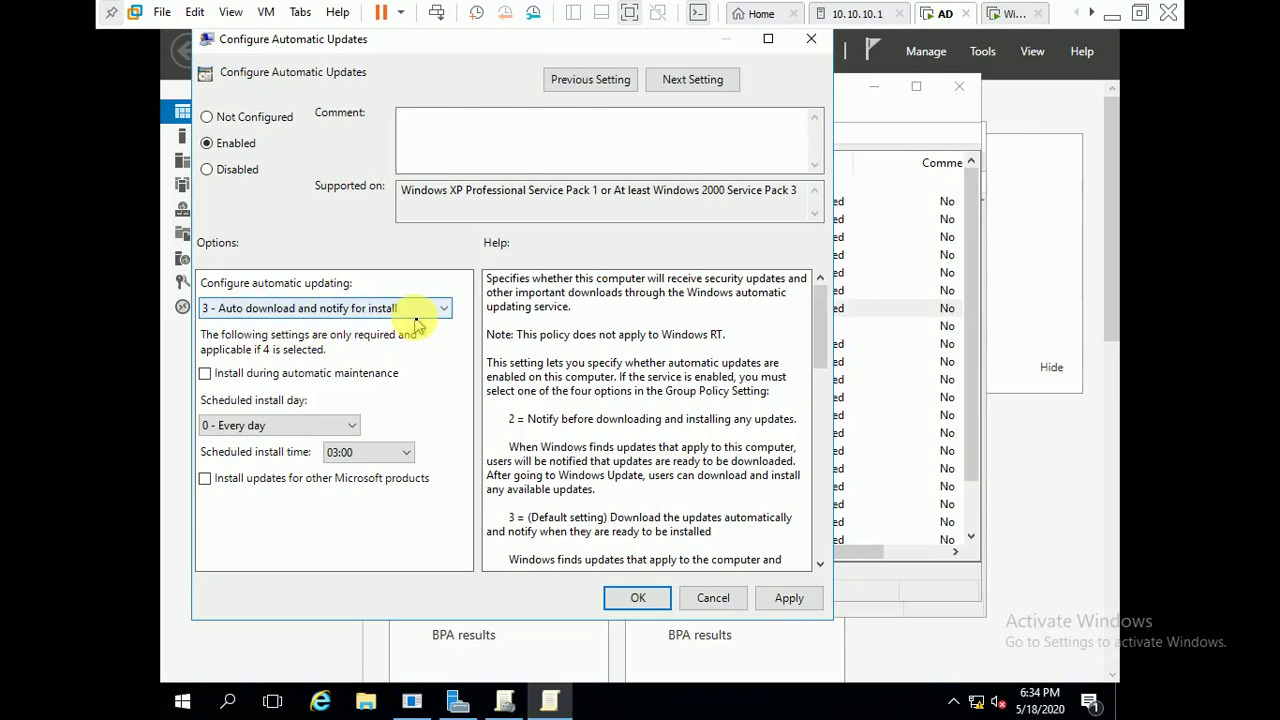
left_click(612, 517)
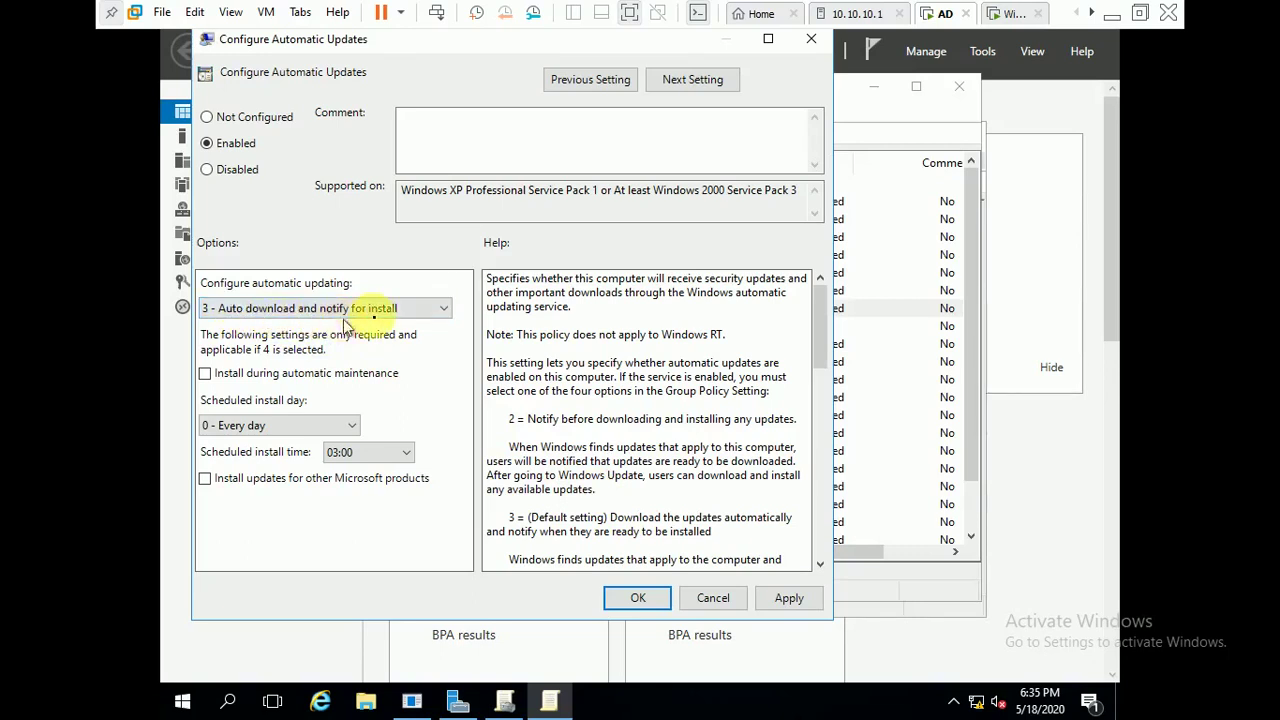
left_click(789, 598)
left_click(634, 598)
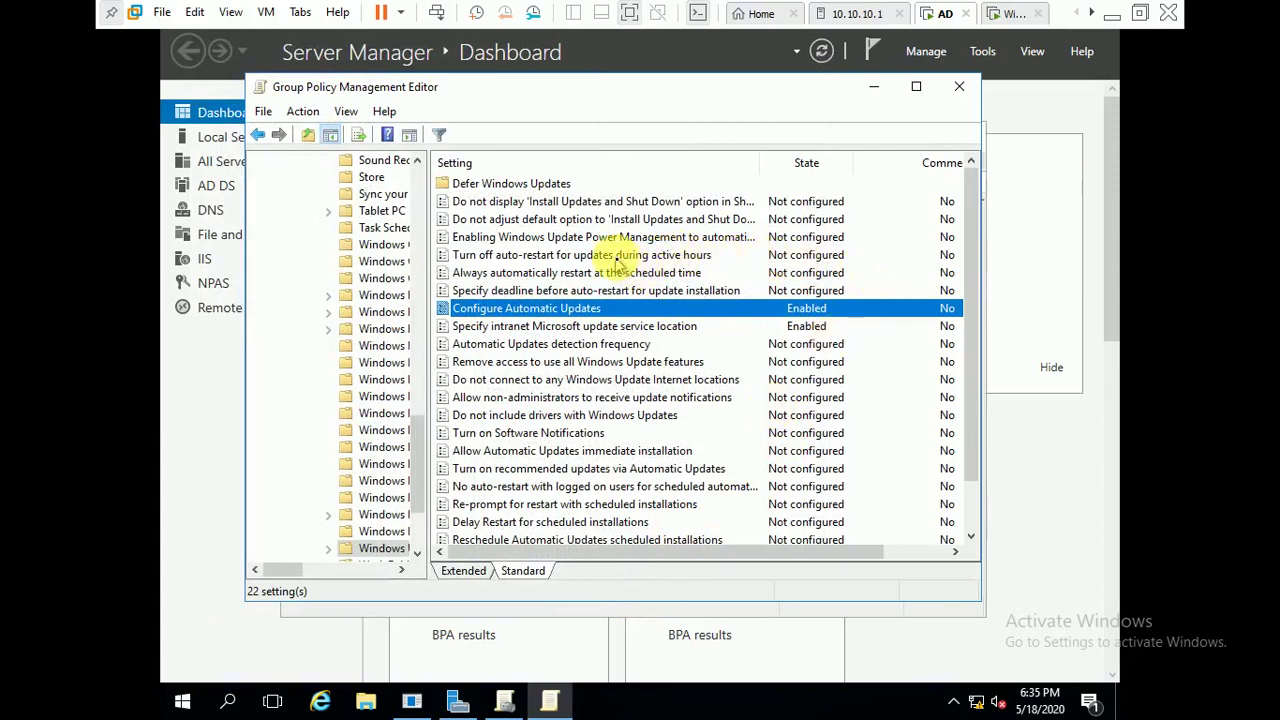
left_click(619, 257)
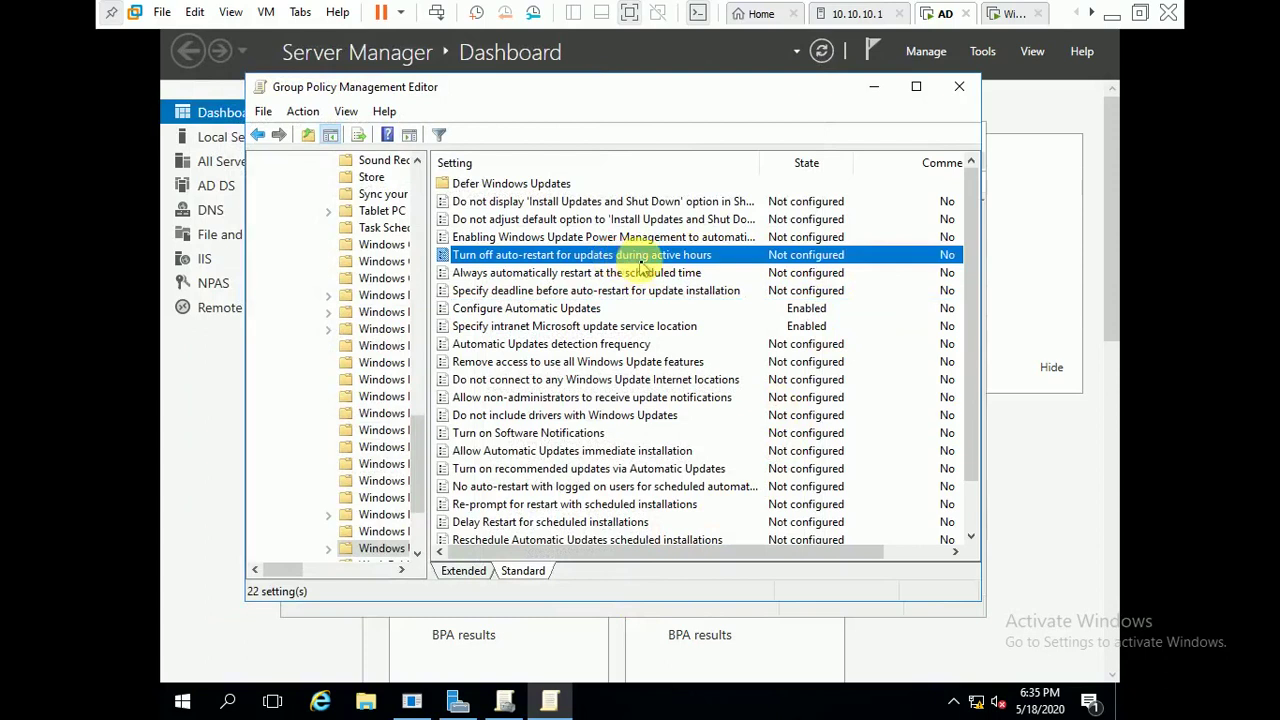
- Enable 'Turn off auto-restart for updates during active hours' with active hours 8 AM to 5 PM
double_click(637, 262)
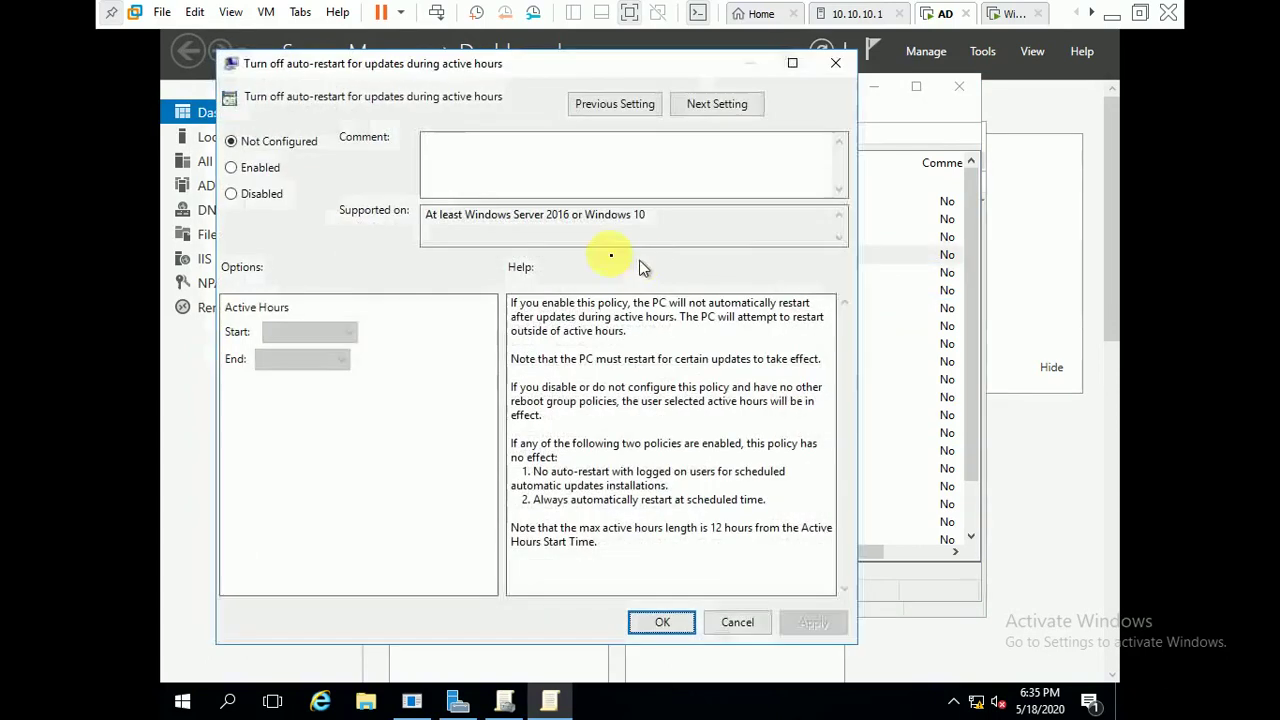
left_click(234, 168)
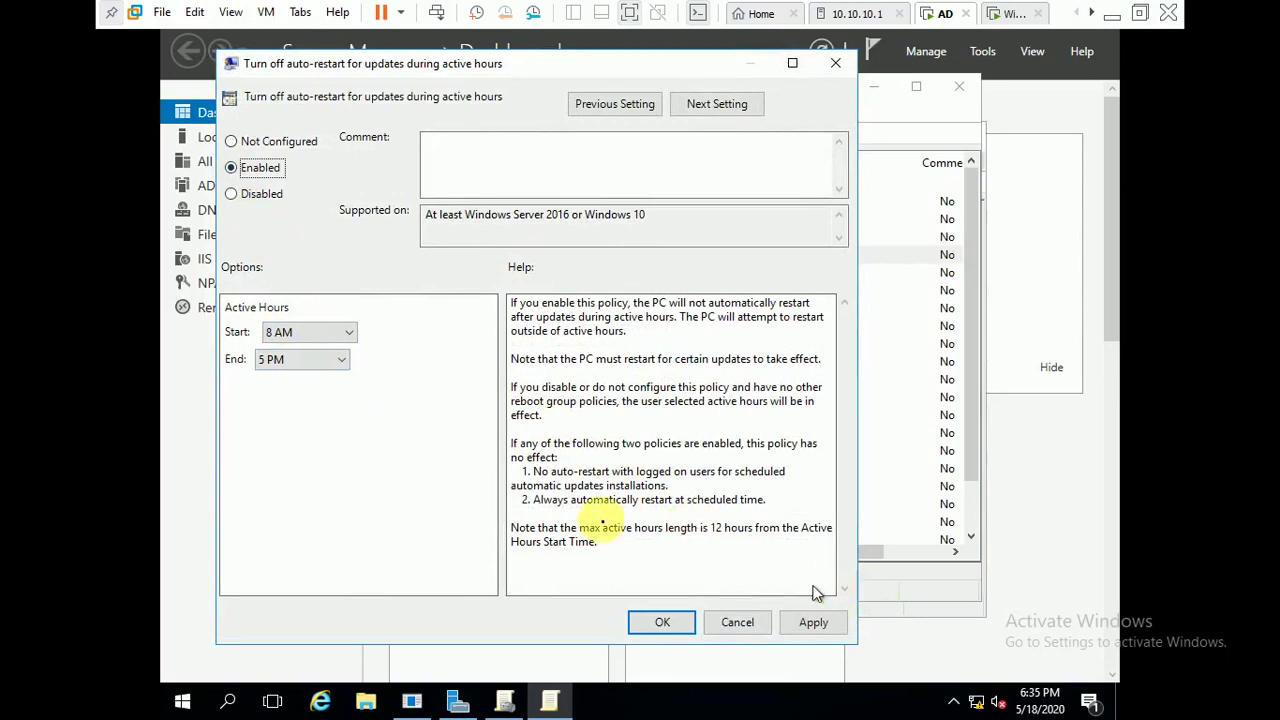
left_click(333, 372)
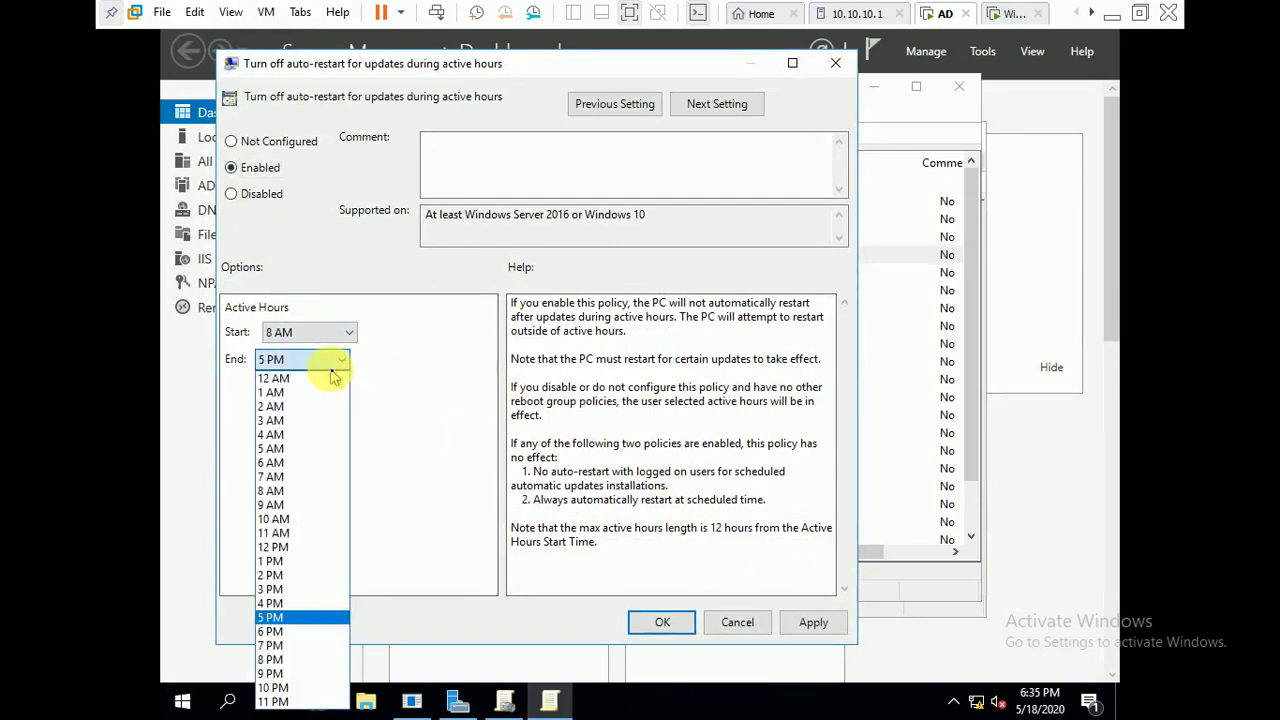
left_click(334, 374)
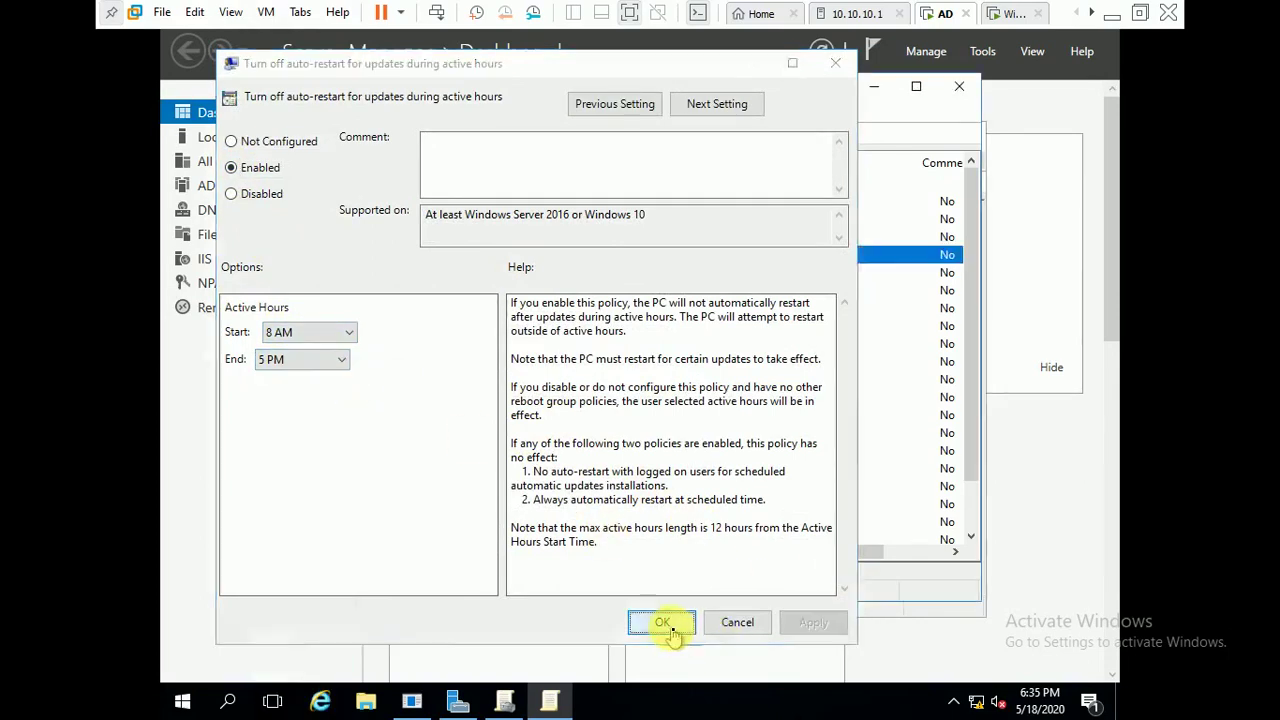
left_click(673, 627)
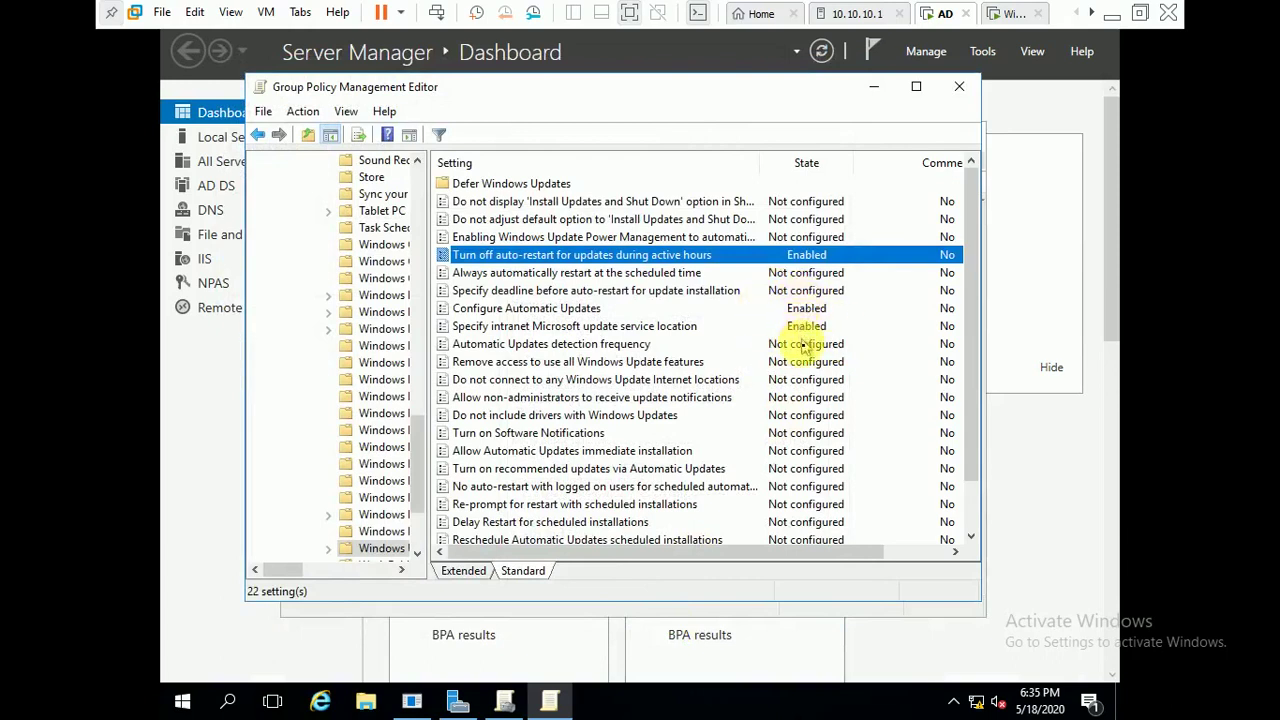
left_click(572, 437)
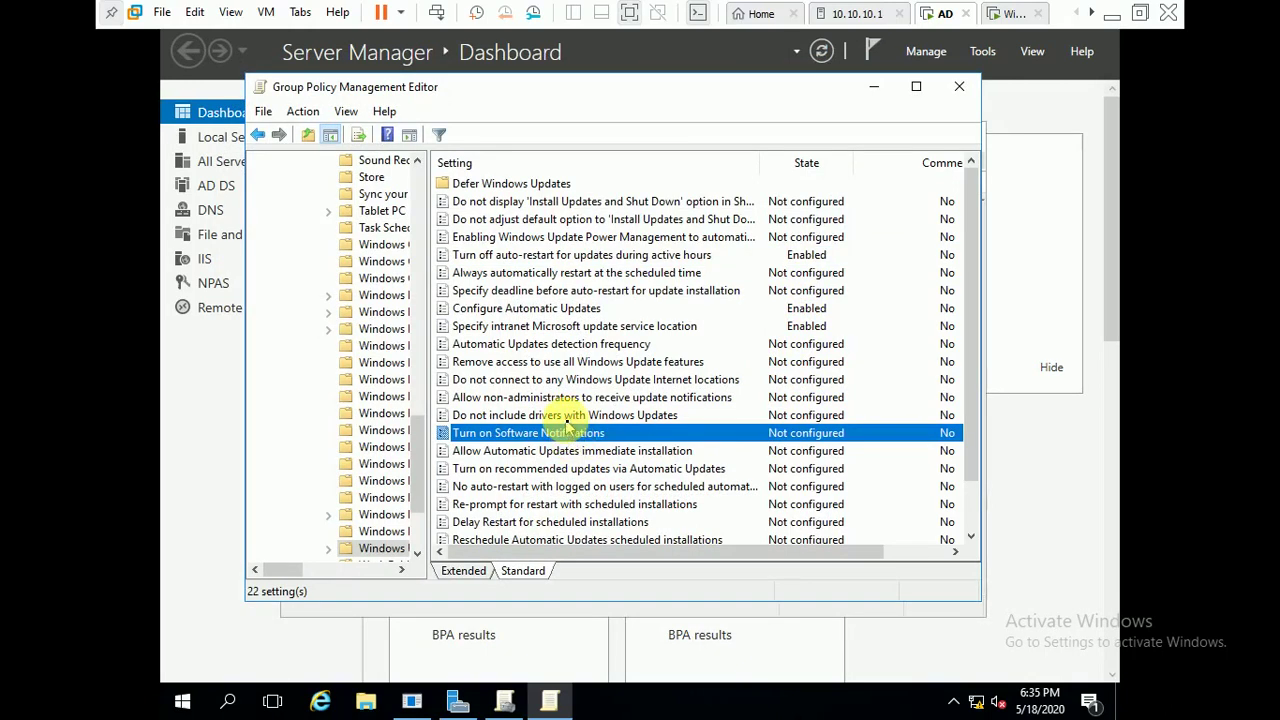
left_click(566, 418)
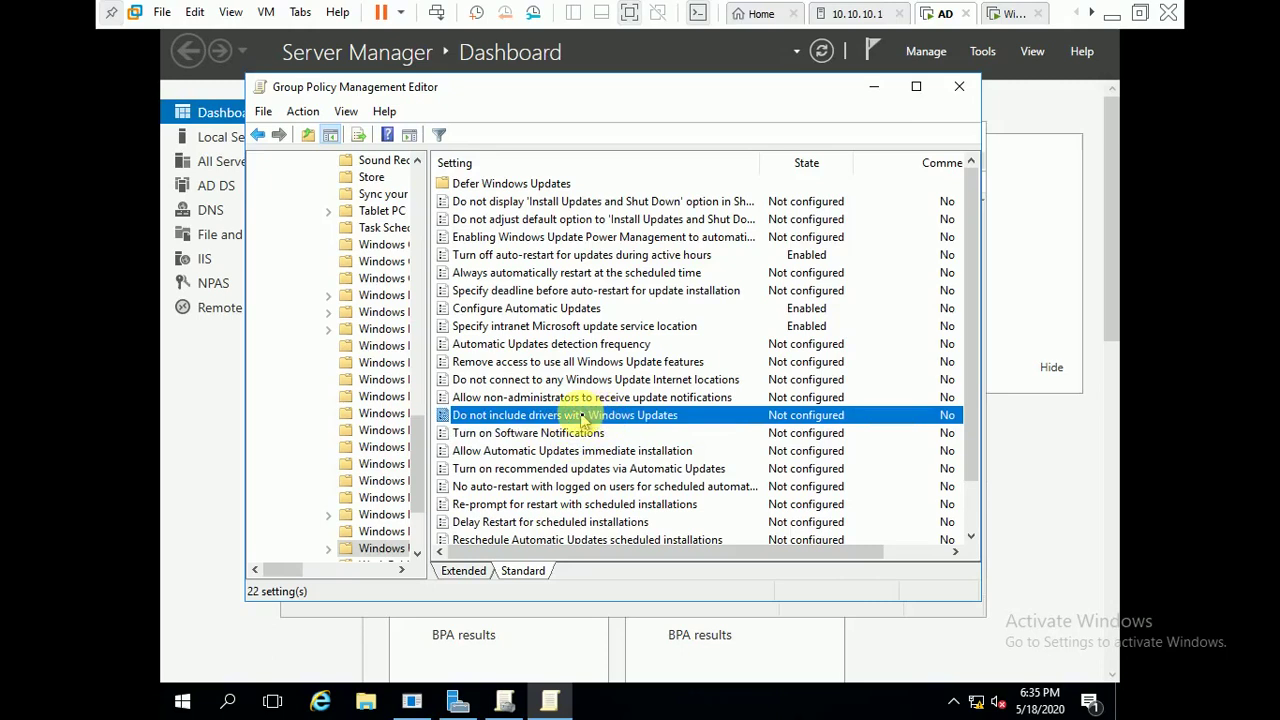
left_click(971, 540)
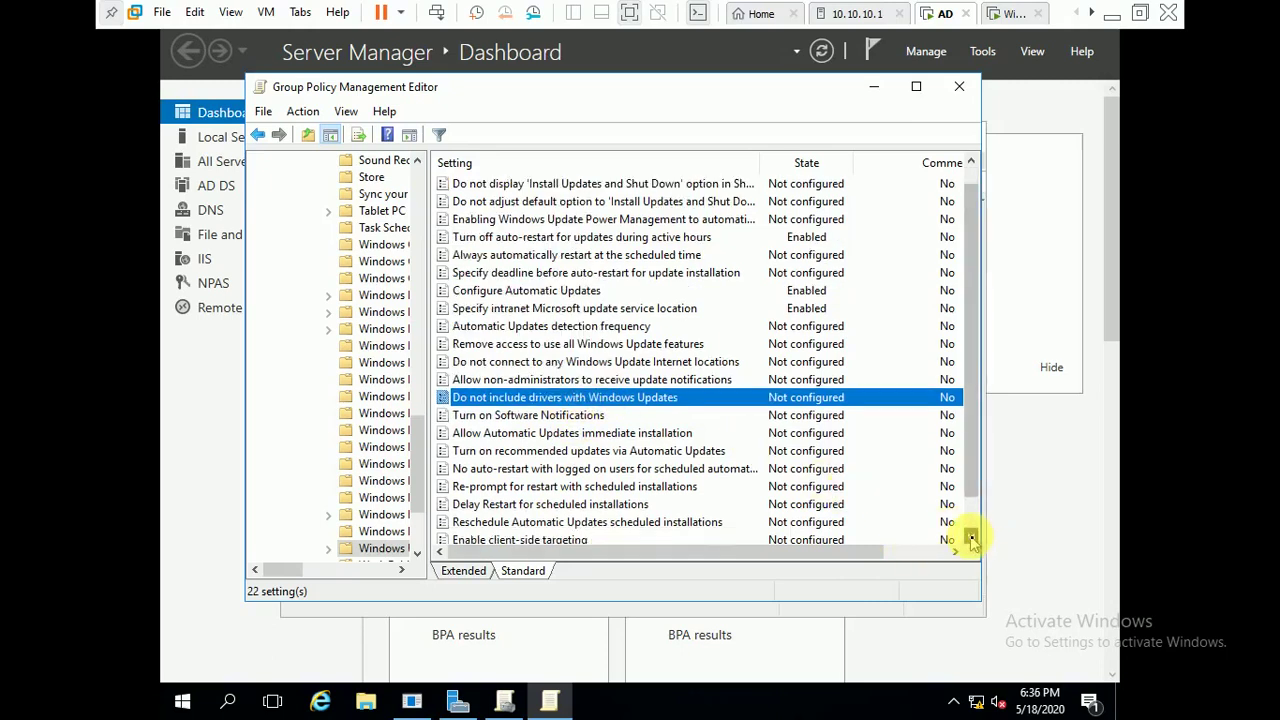
left_click(971, 540)
left_click(971, 540)
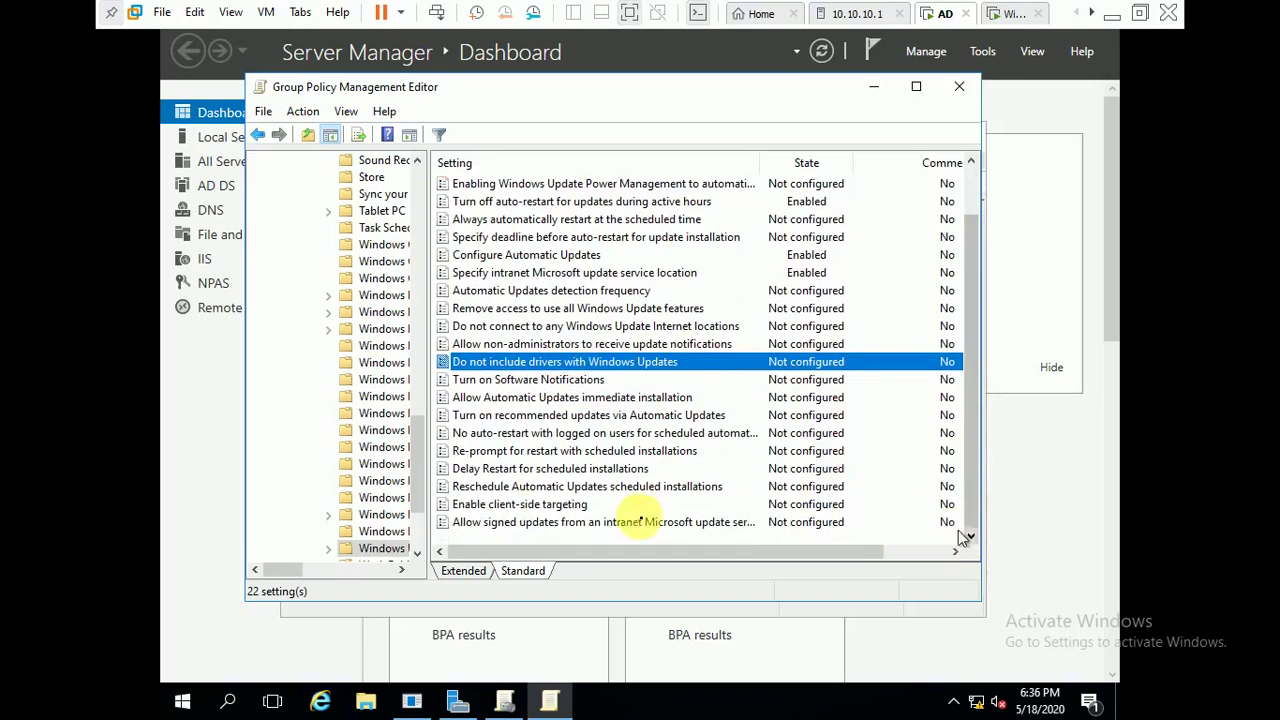
- Cancel 'Enable client-side targeting', leaving it Not configured, then close both Group Policy windows
double_click(562, 506)
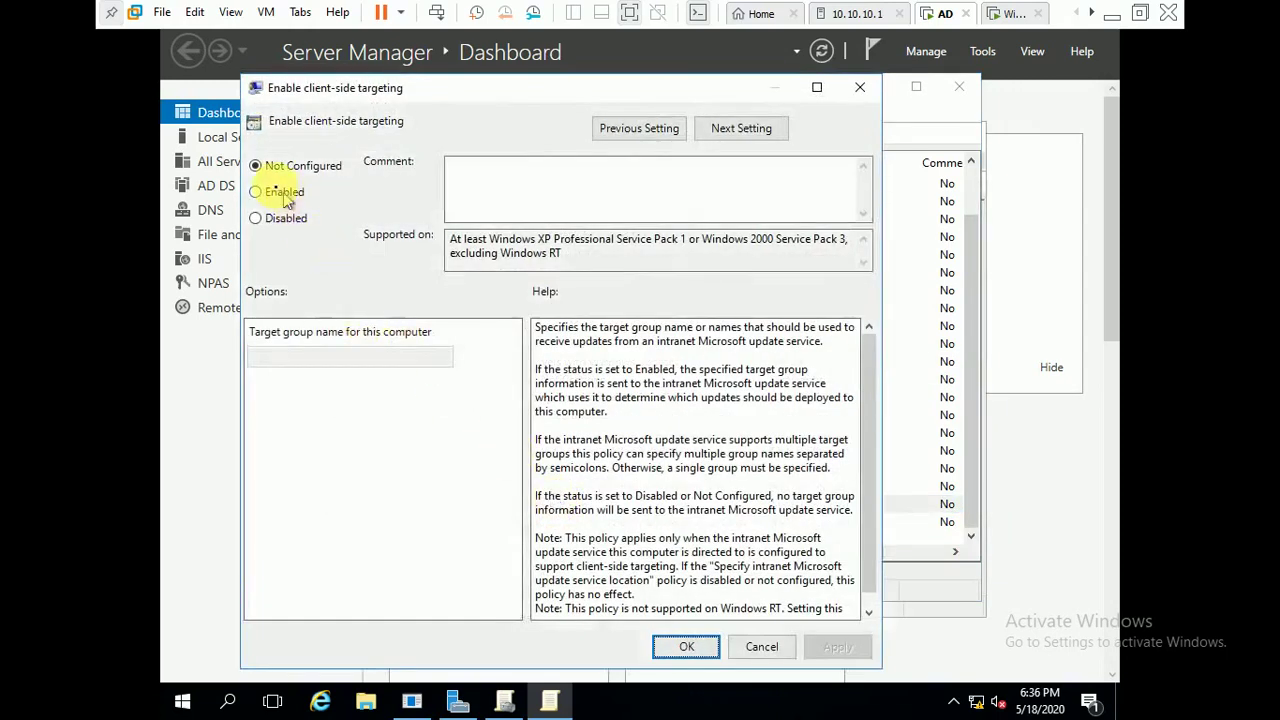
left_click(276, 192)
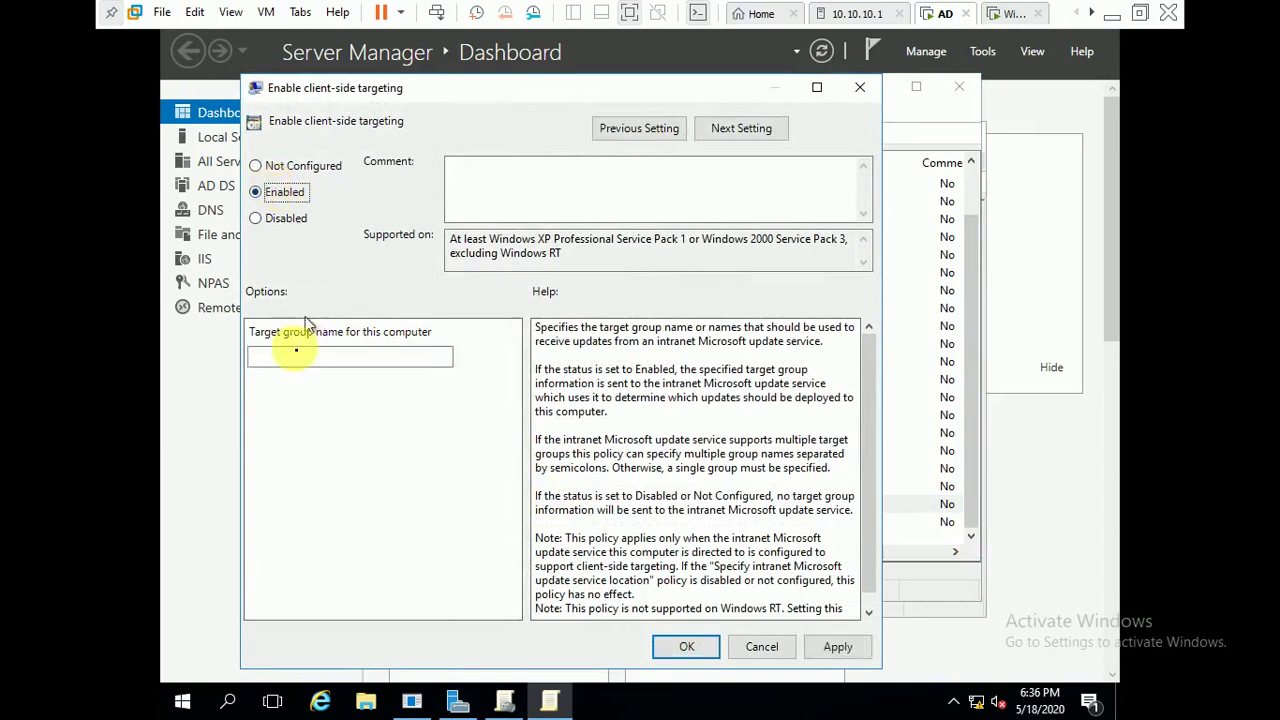
left_click(284, 357)
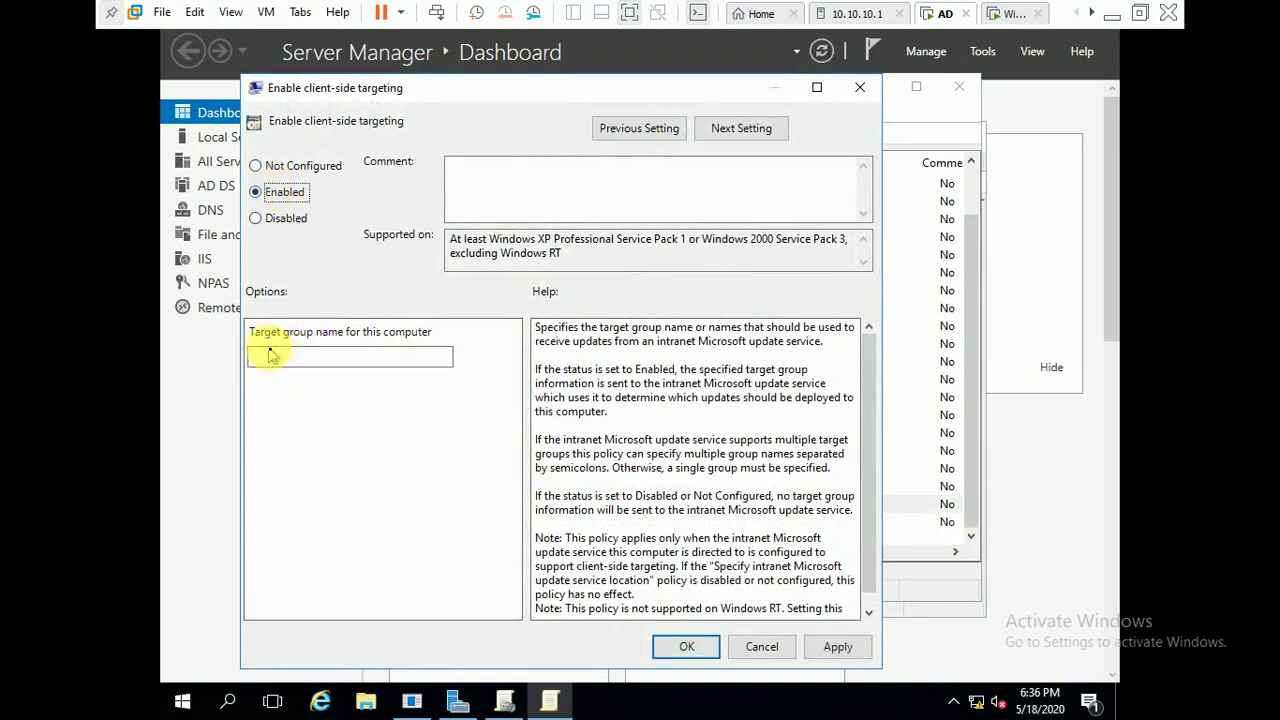
left_click(371, 352)
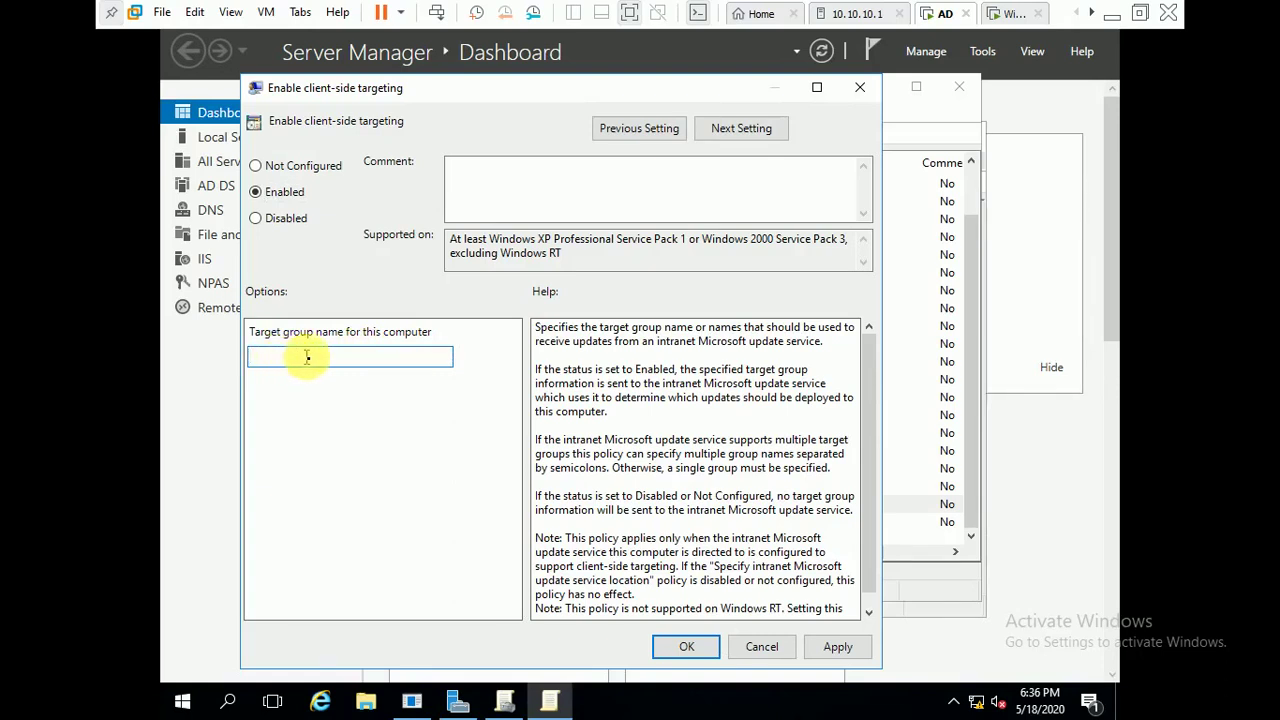
left_click(297, 357)
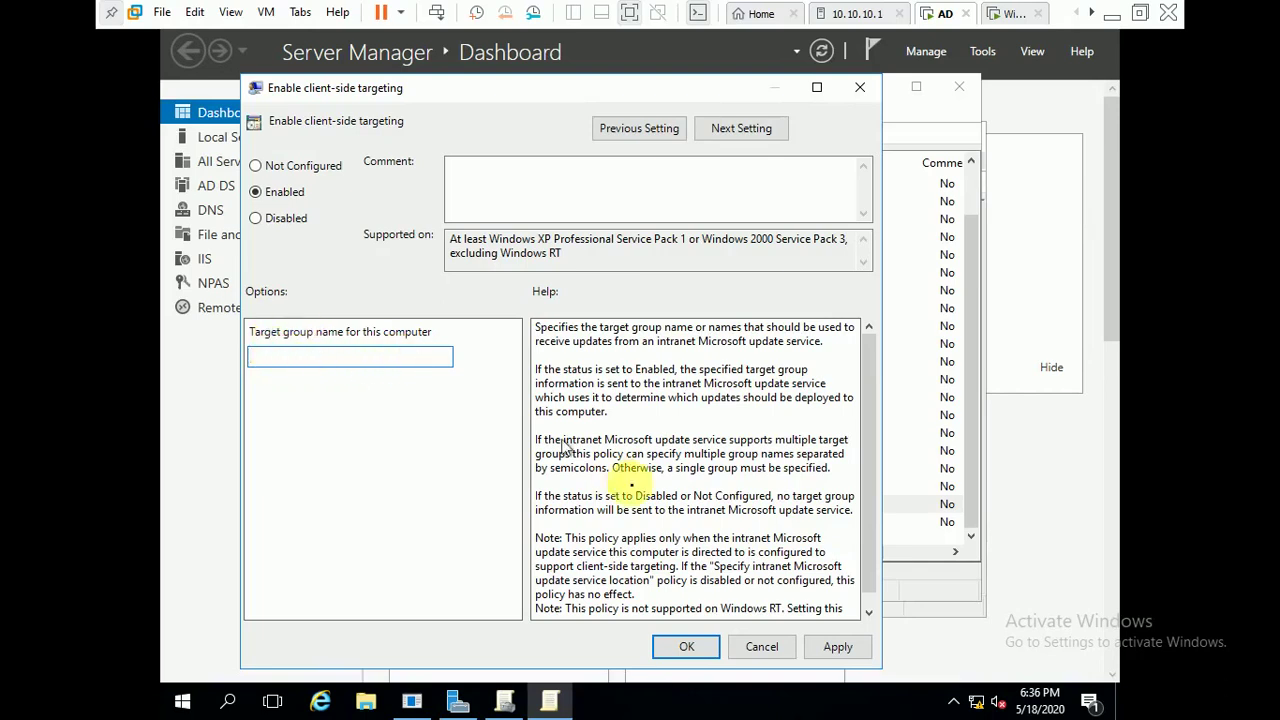
left_click(758, 648)
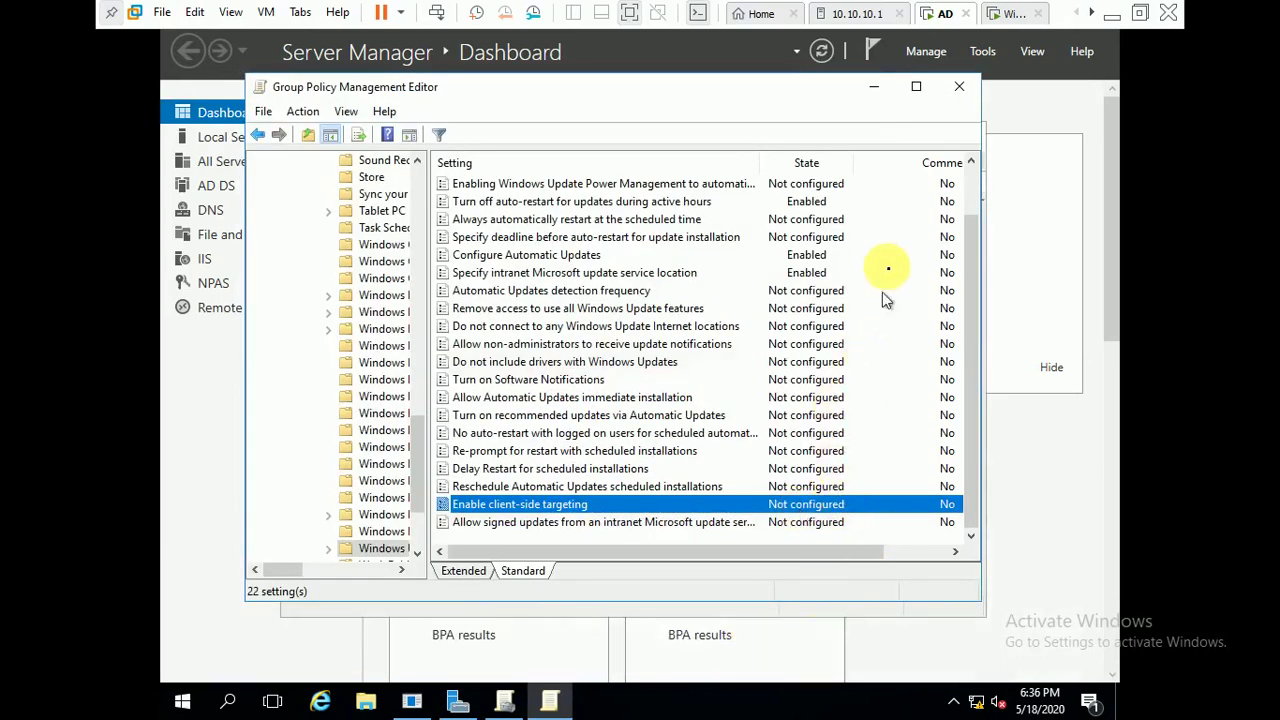
left_click(965, 90)
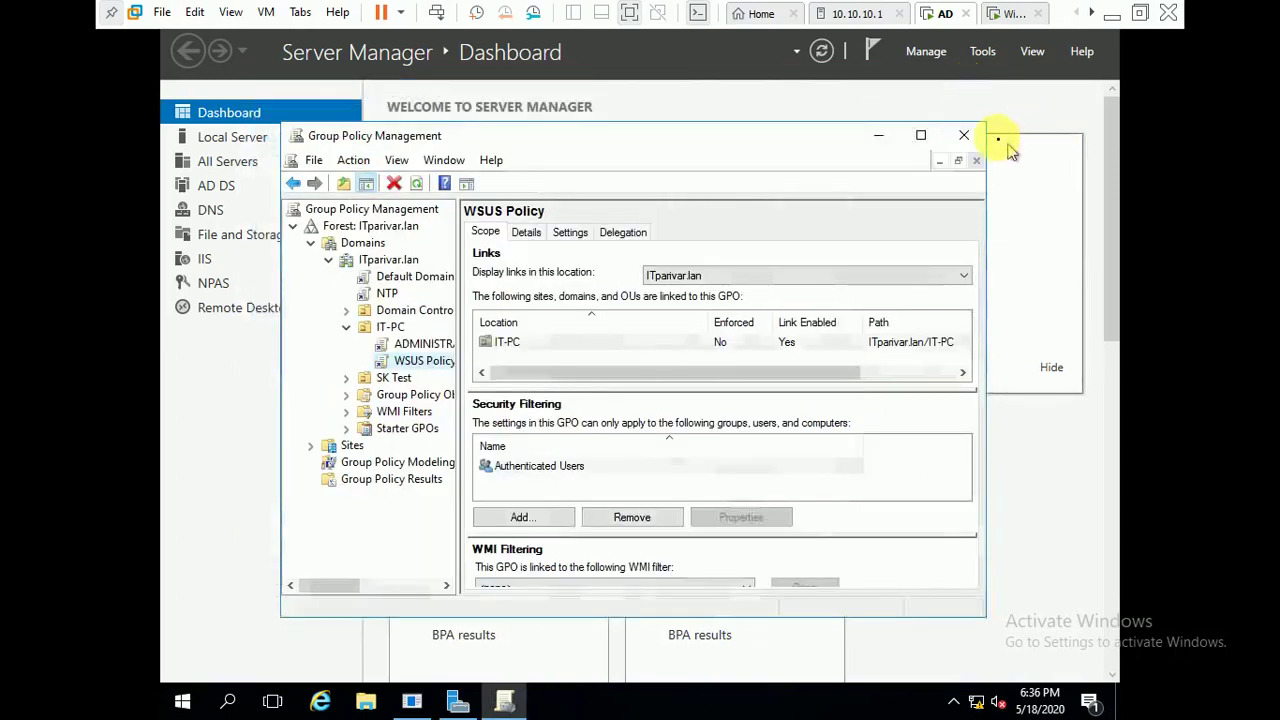
left_click(966, 135)
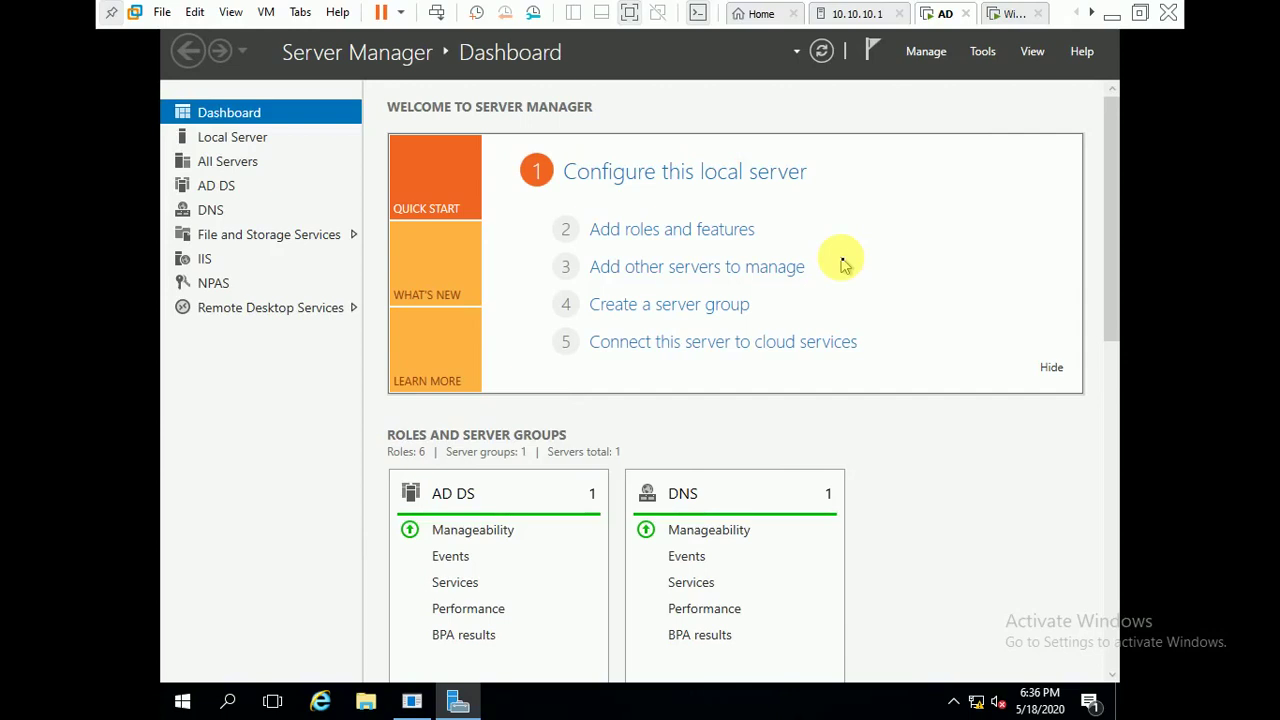
- Open a Command Prompt on the server and run gpupdate to refresh computer and user policy
key("super+r")
type("cmd")
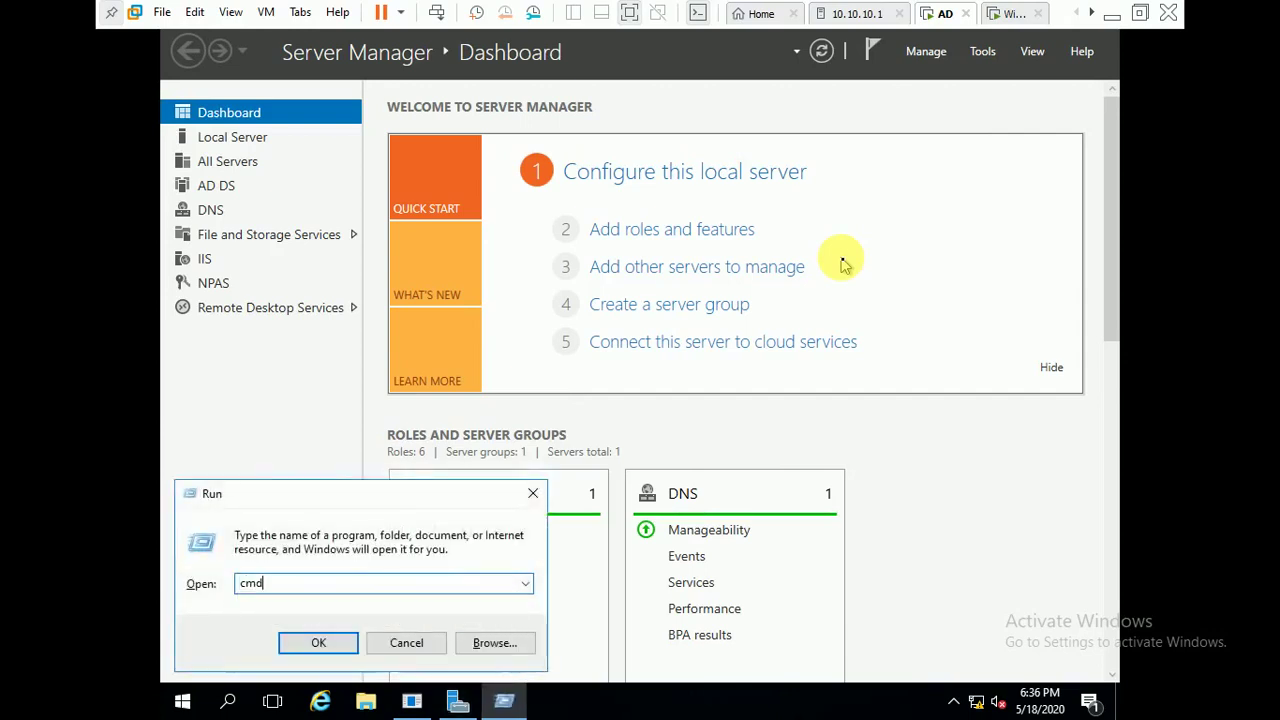
key("Return")
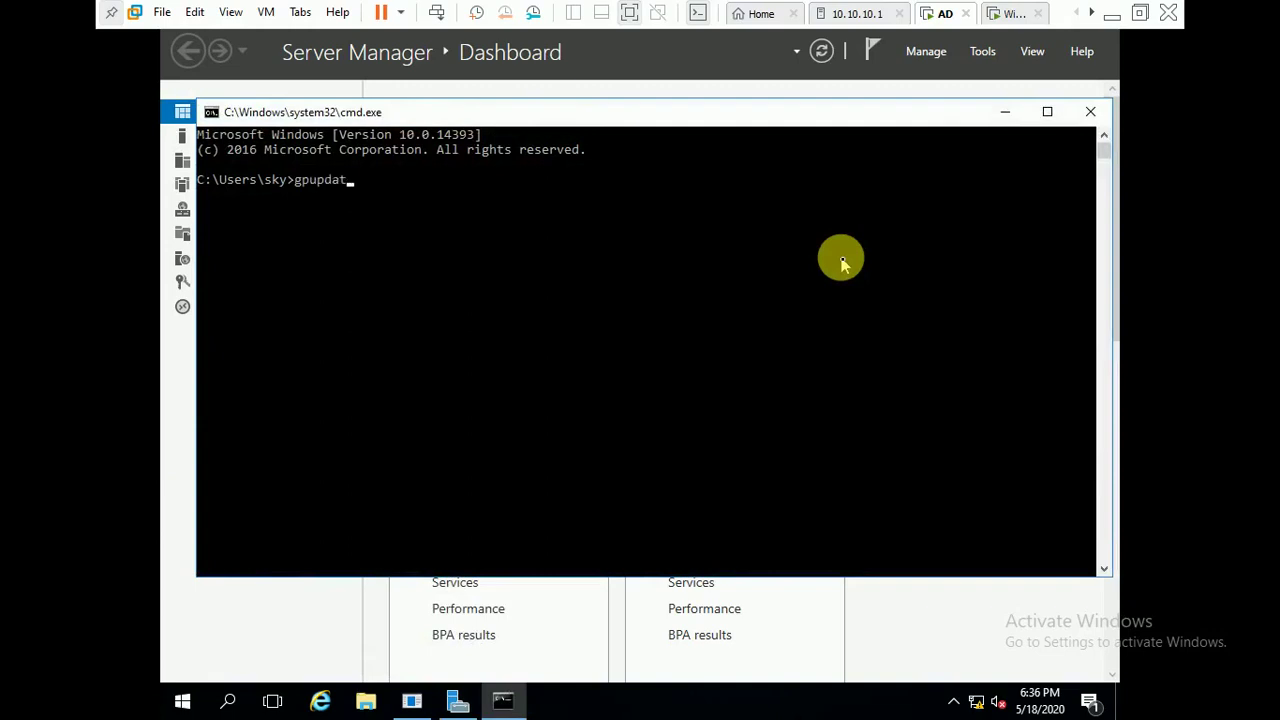
key("Return")
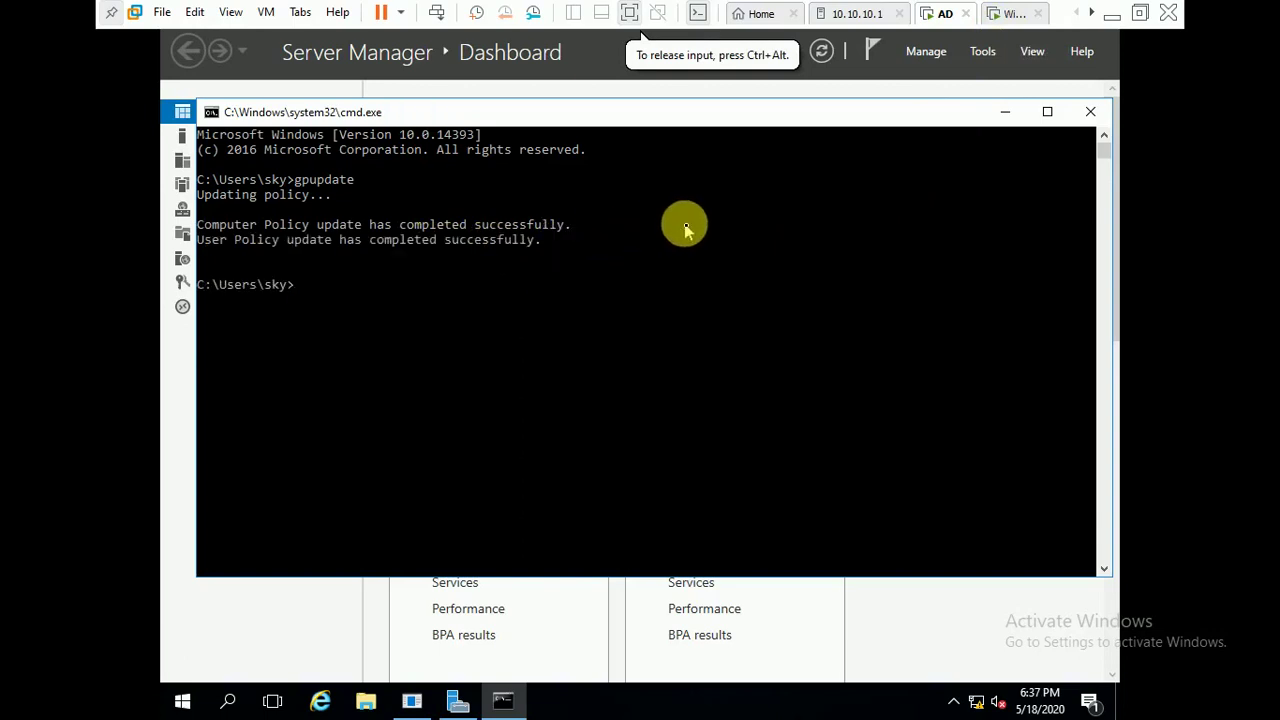
left_click(1018, 18)
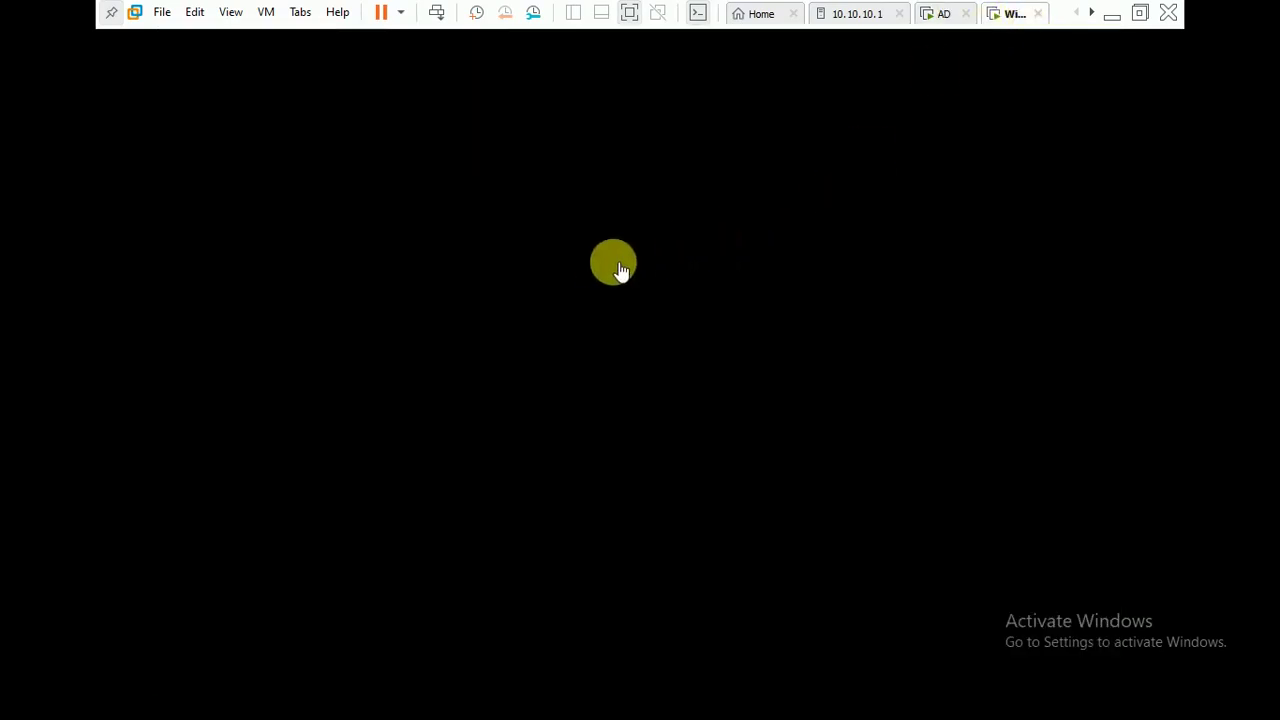
- Sign in to the Windows 10 client VM with the domain user's password
left_click(748, 297)
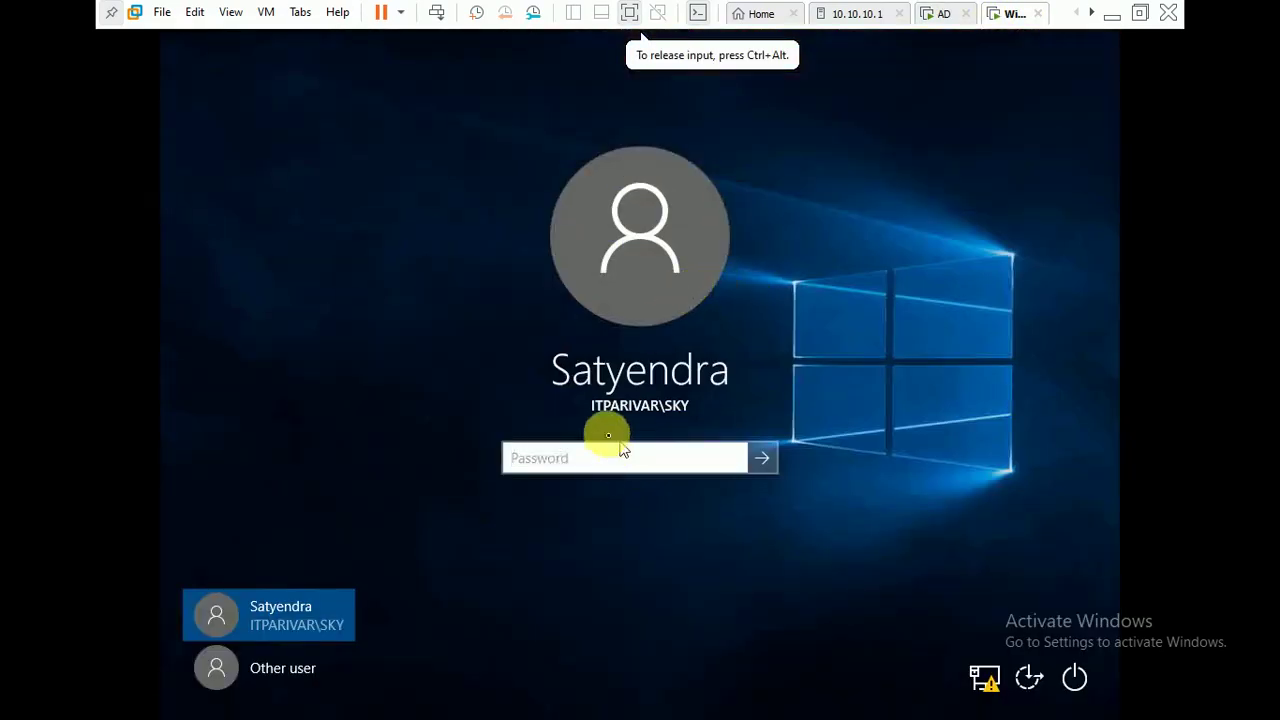
type("p")
key("BackSpace")
type("pa")
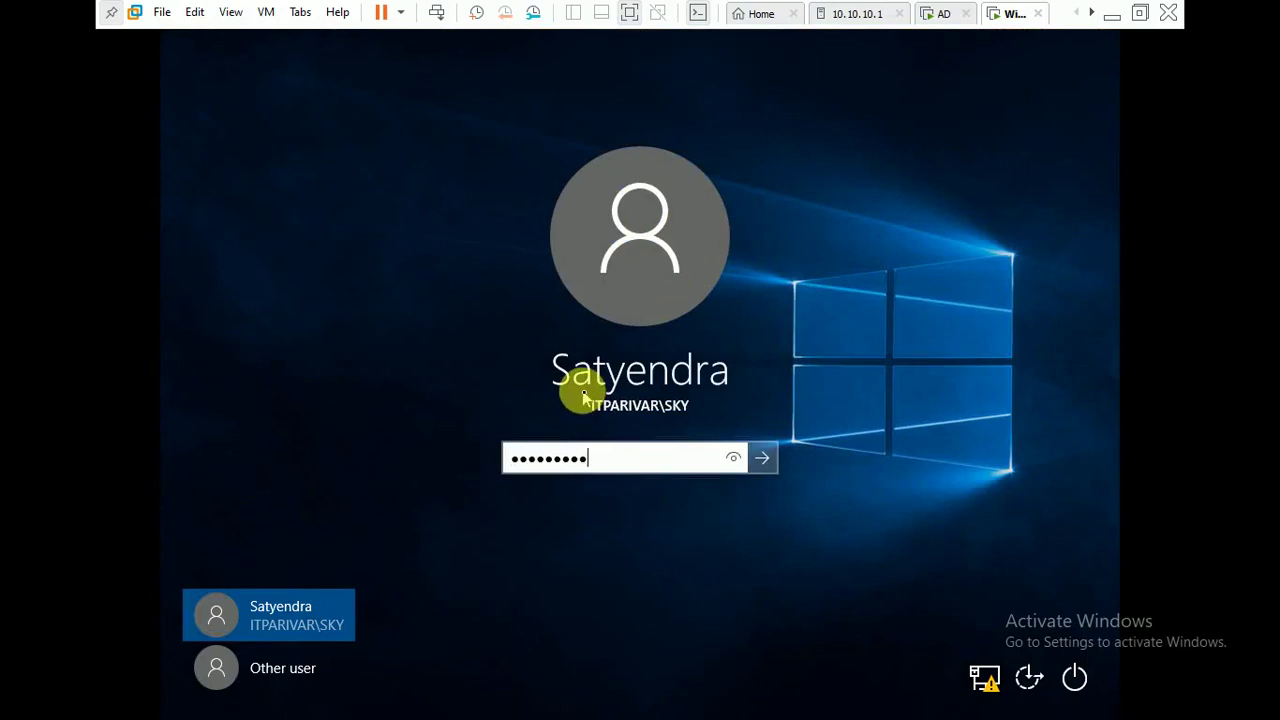
key("Return")
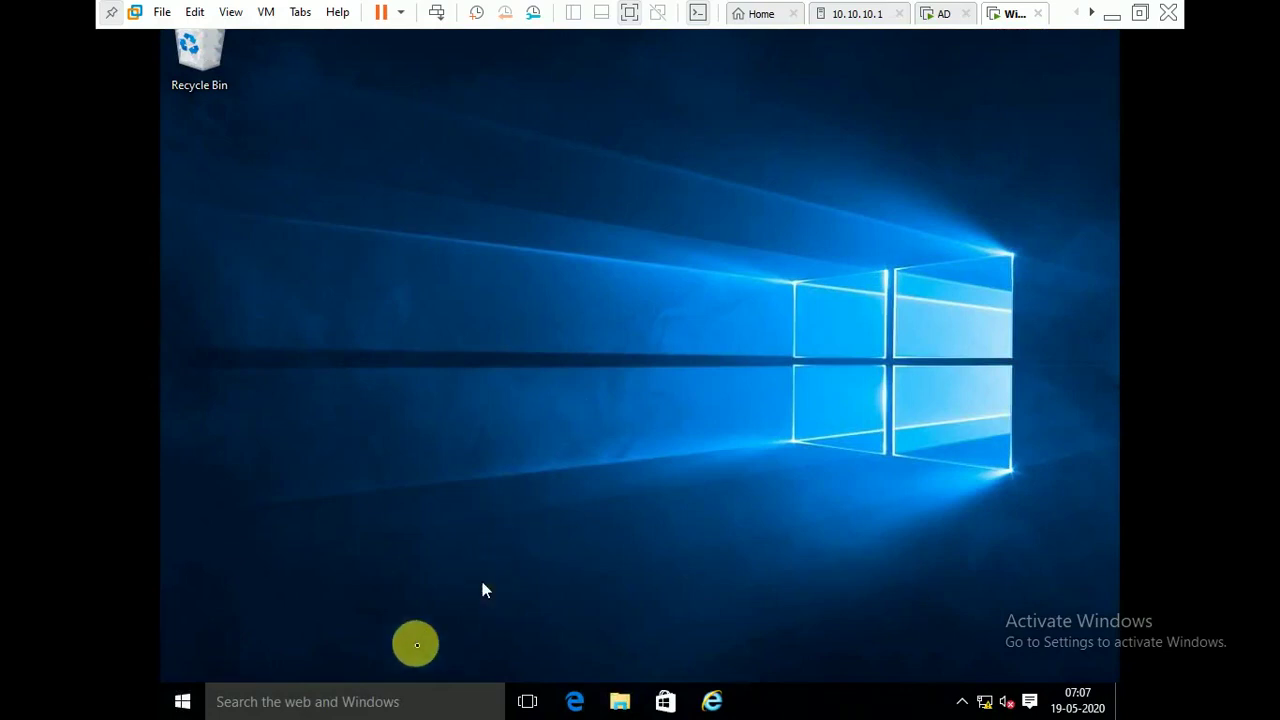
- Run hostname in a Command Prompt to read the client name DESKTOP-J0UAE97, then close it
left_click(333, 702)
type("cmd")
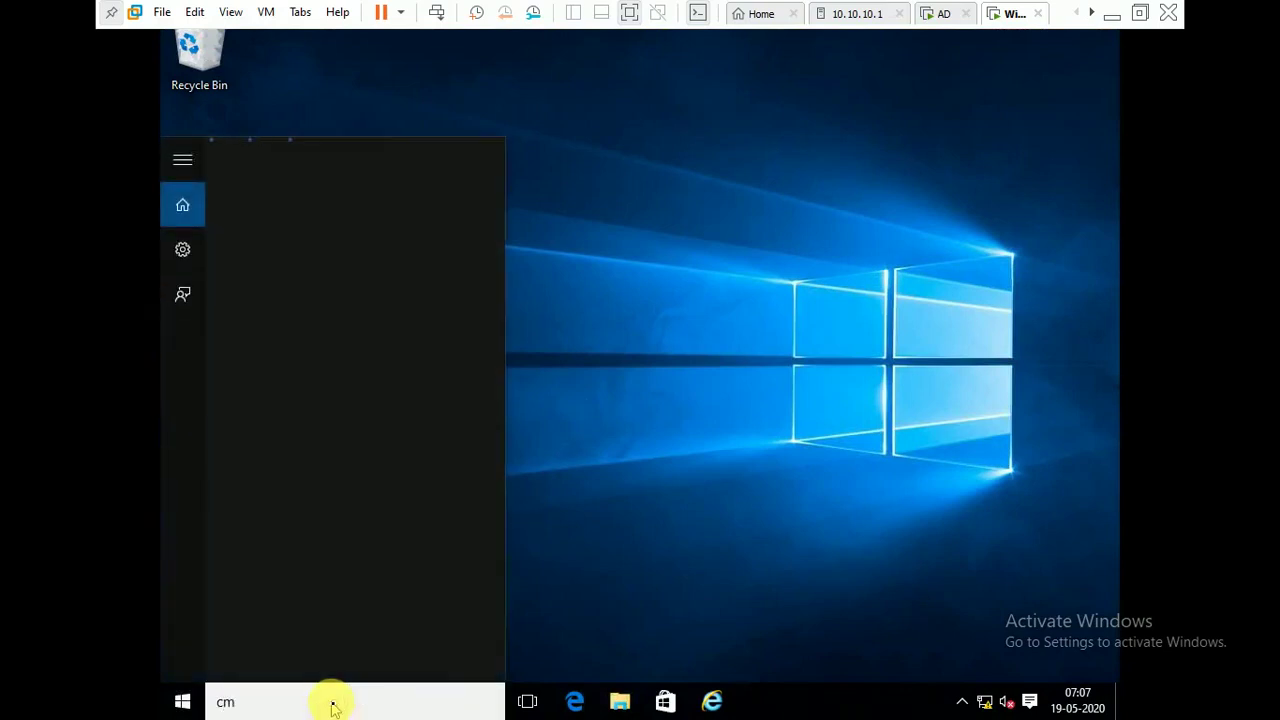
key("Return")
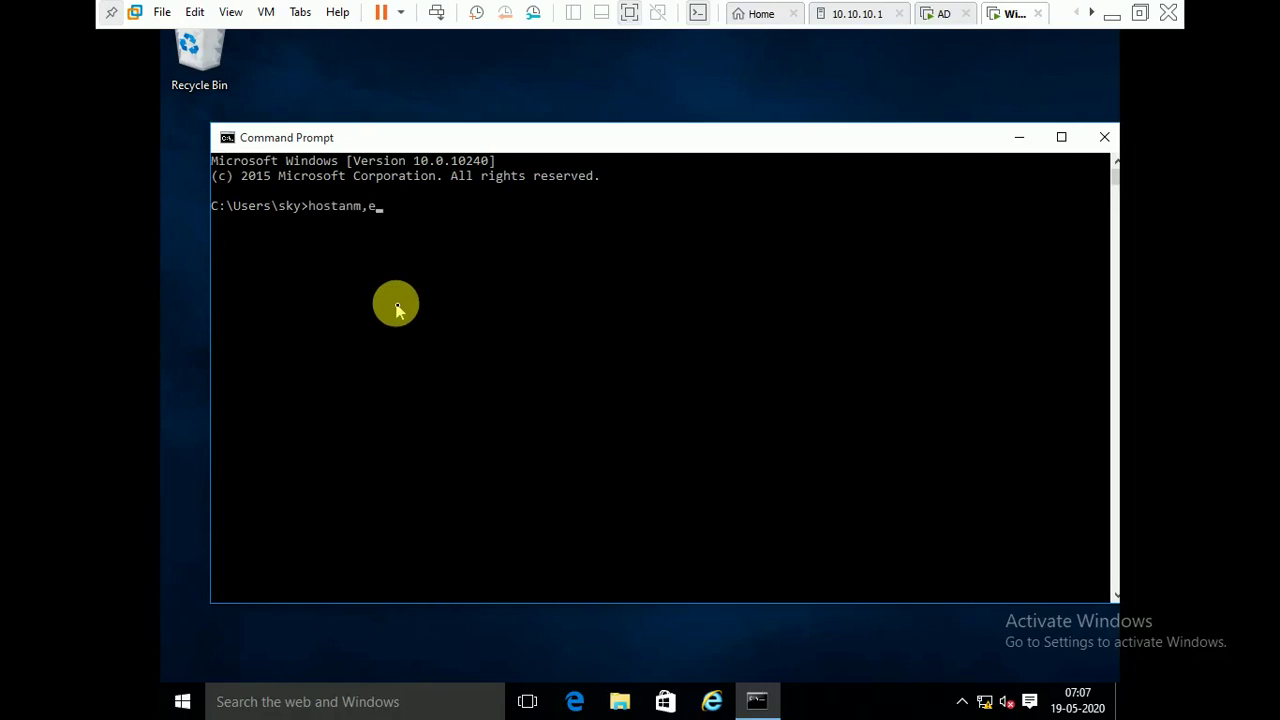
type("hostanme")
key("Return")
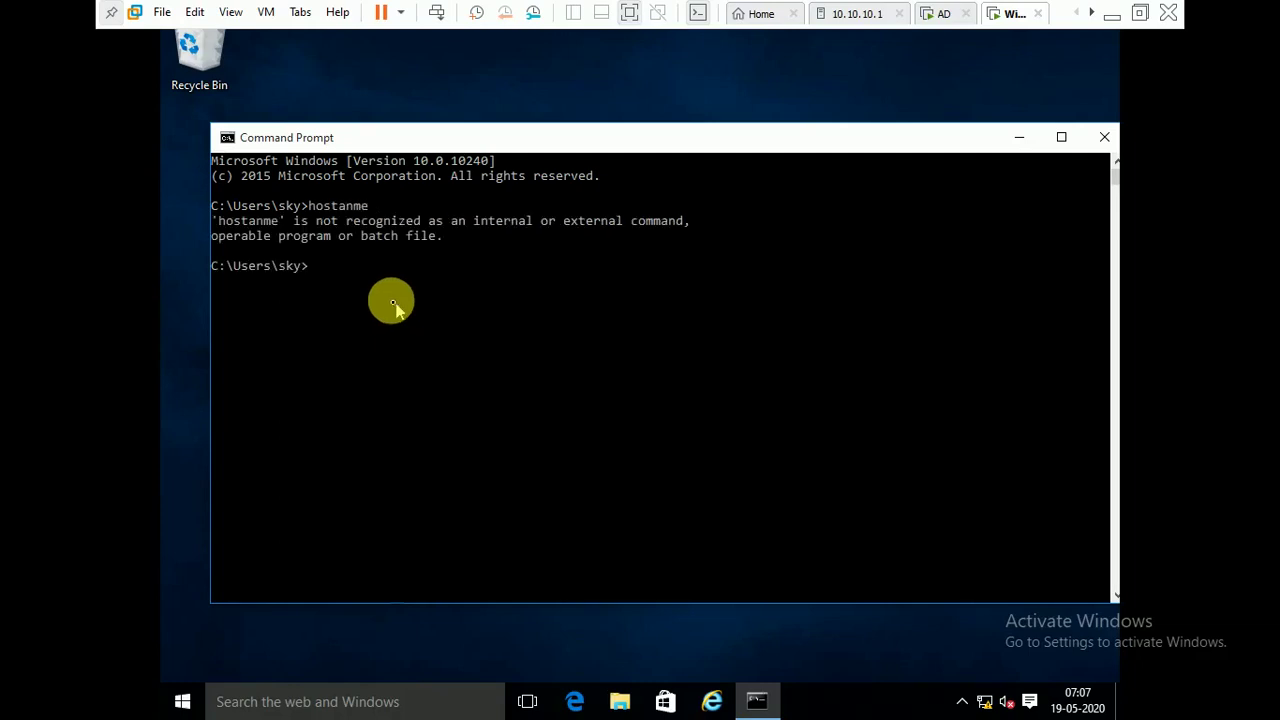
key("Up")
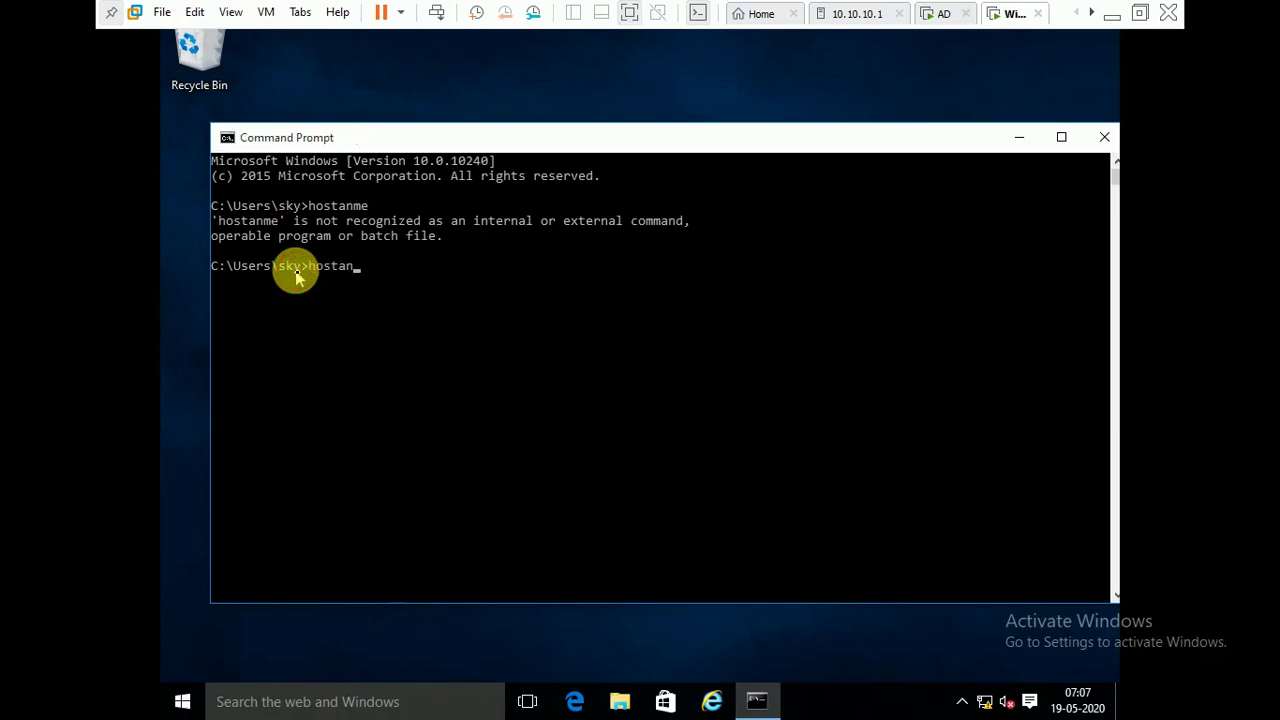
type("name")
key("Return")
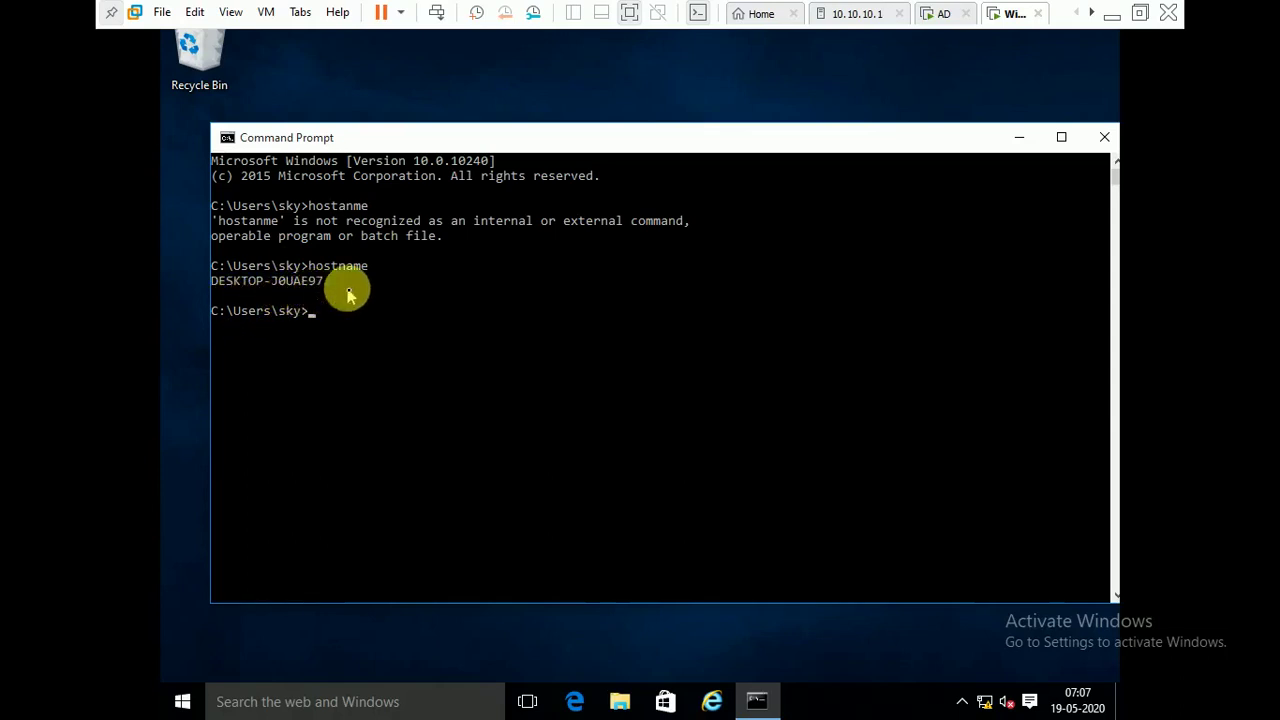
left_click(1105, 140)
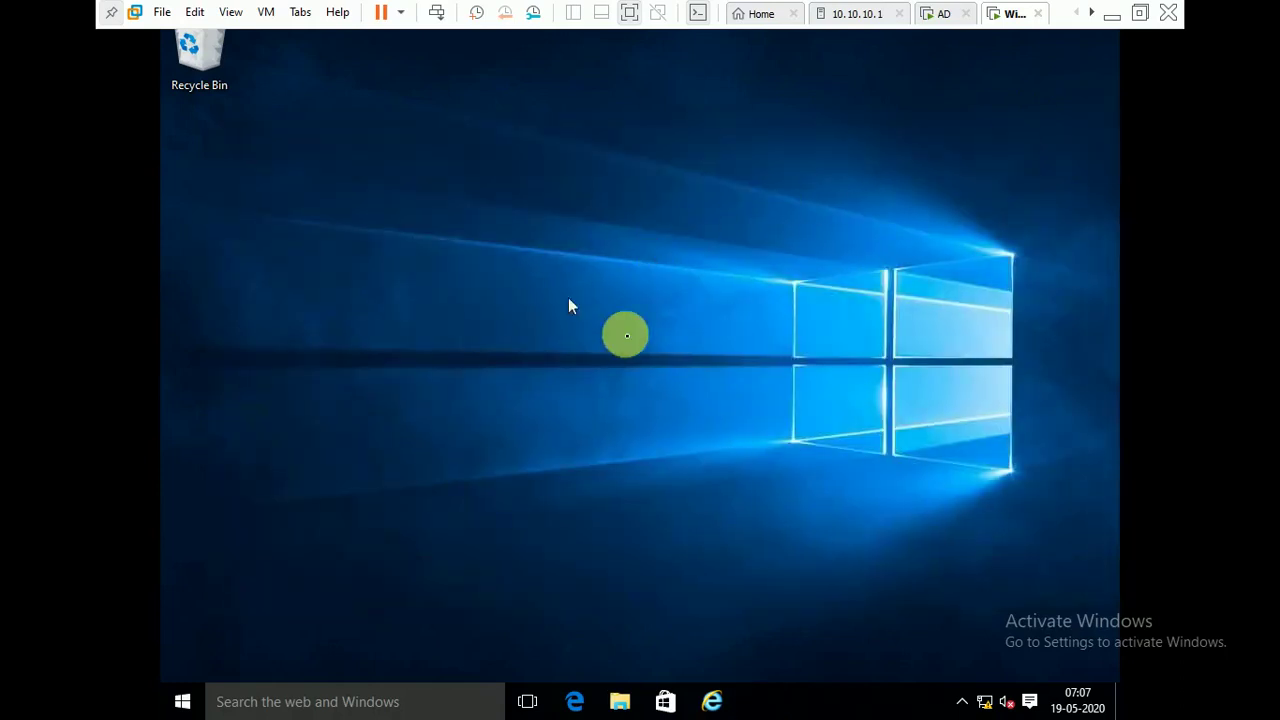
- On the AD server, check that DESKTOP-J0UAE97 is listed in the IT-PC unit of Active Directory Users and Computers
left_click(940, 16)
left_click(985, 69)
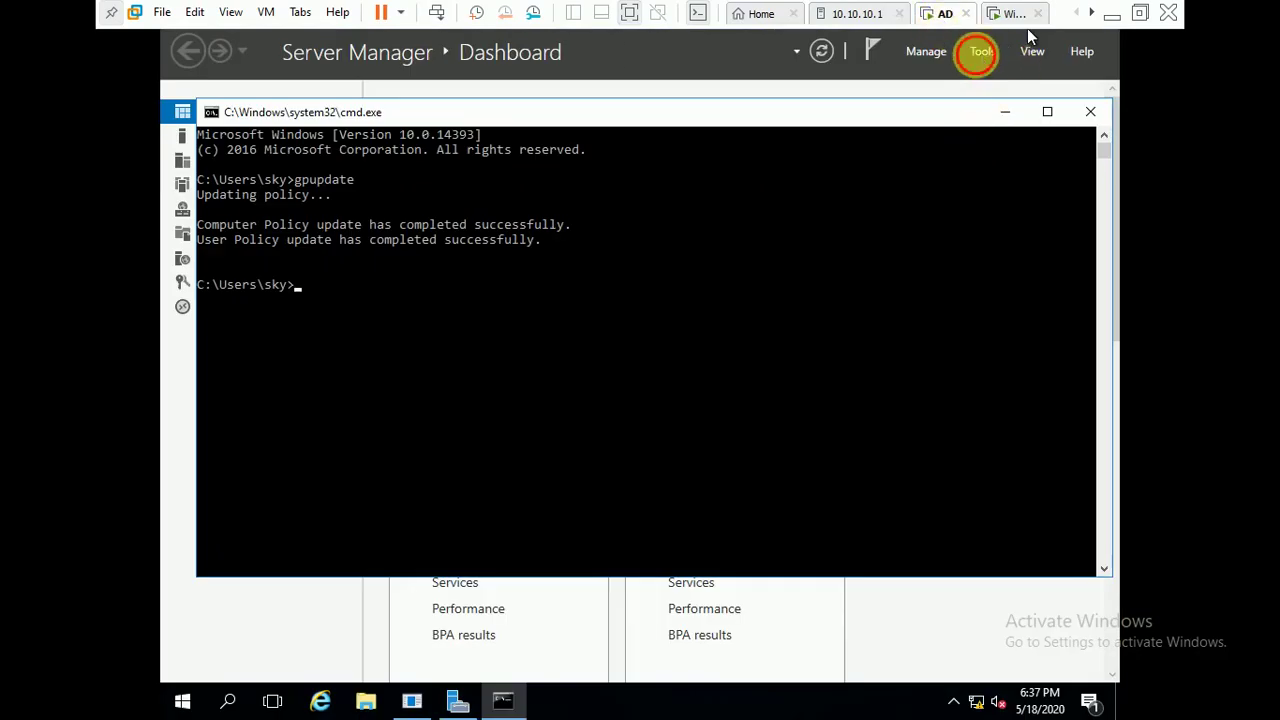
left_click(982, 55)
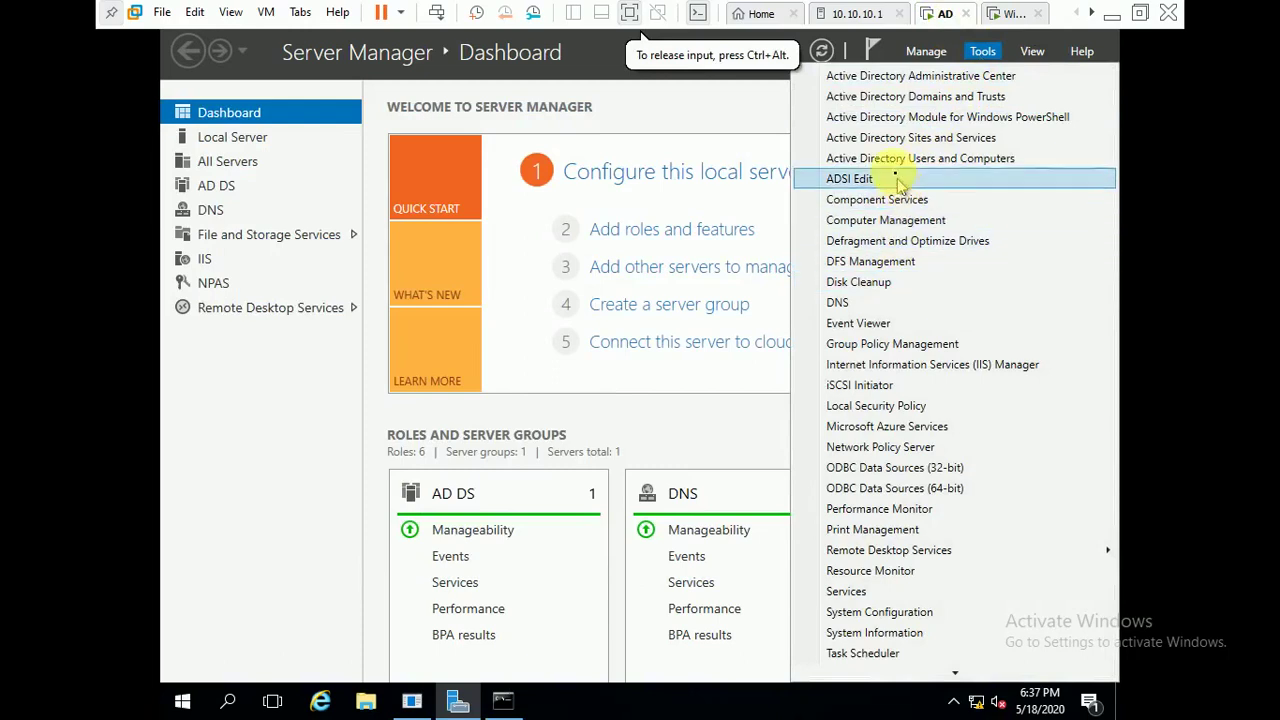
left_click(886, 160)
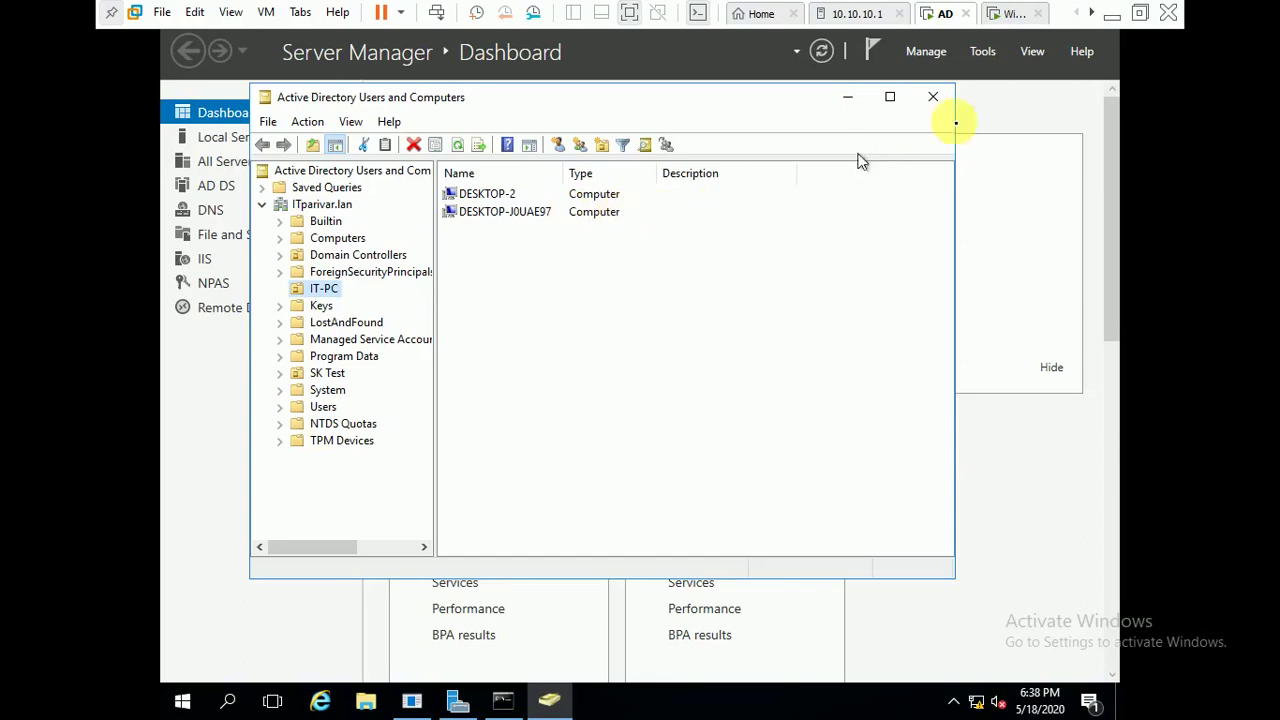
left_click(933, 96)
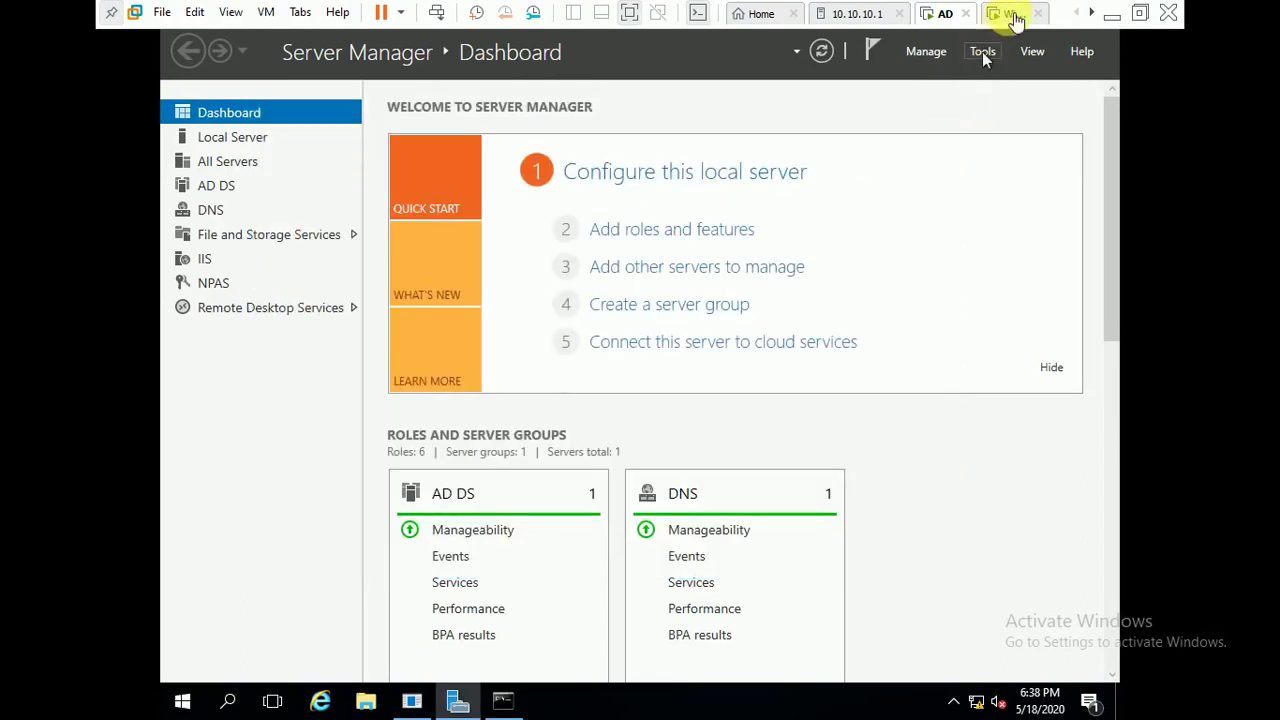
left_click(1010, 14)
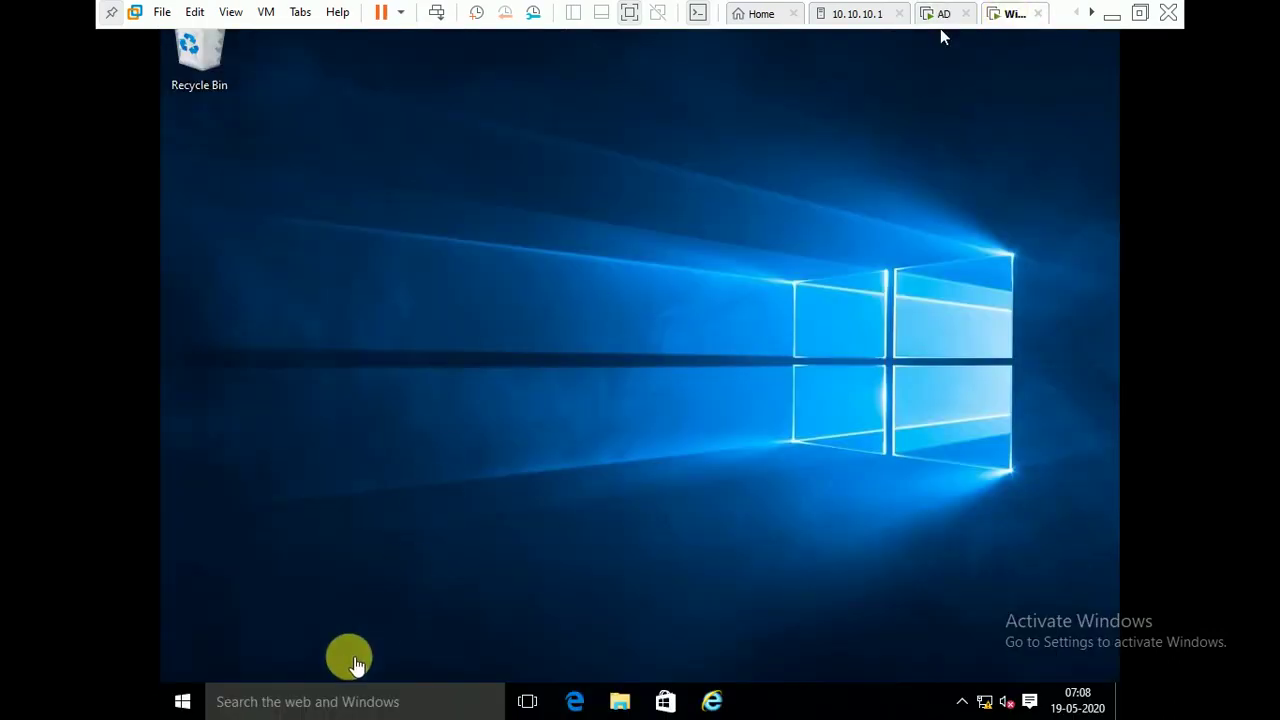
- Open Command Prompt on the Windows 10 client via search and run gpupdate
left_click(340, 706)
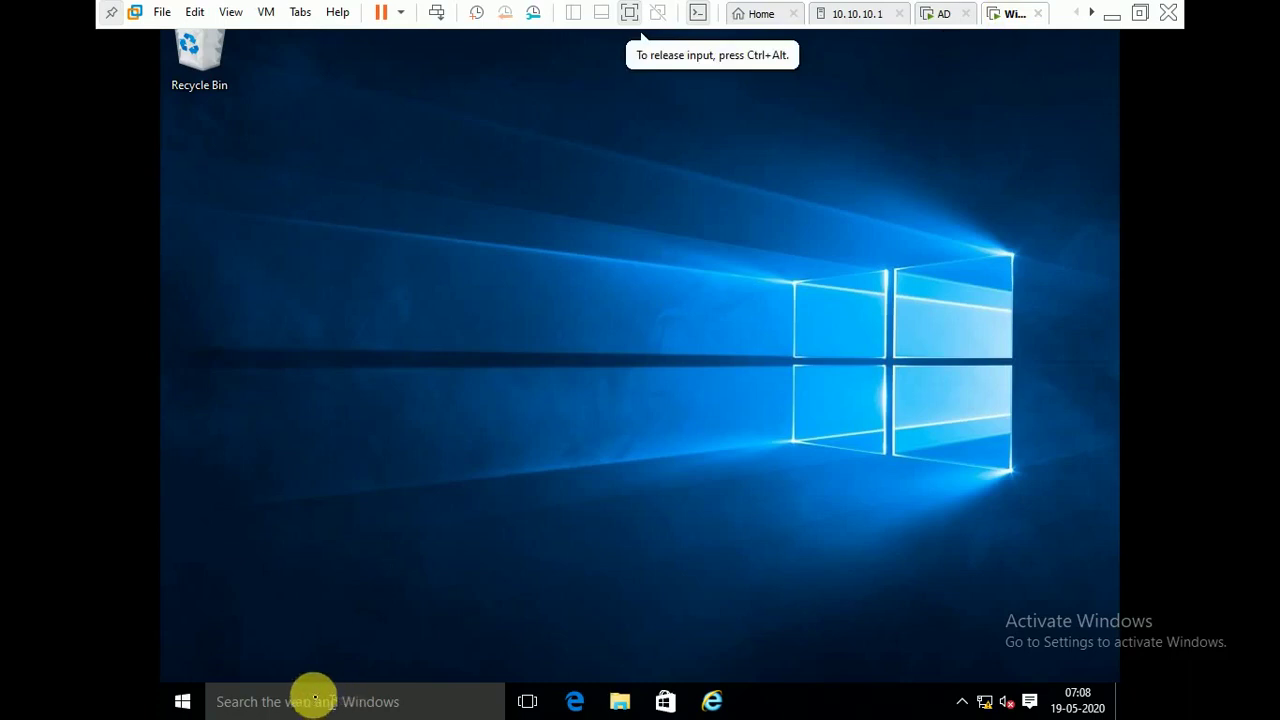
left_click(312, 697)
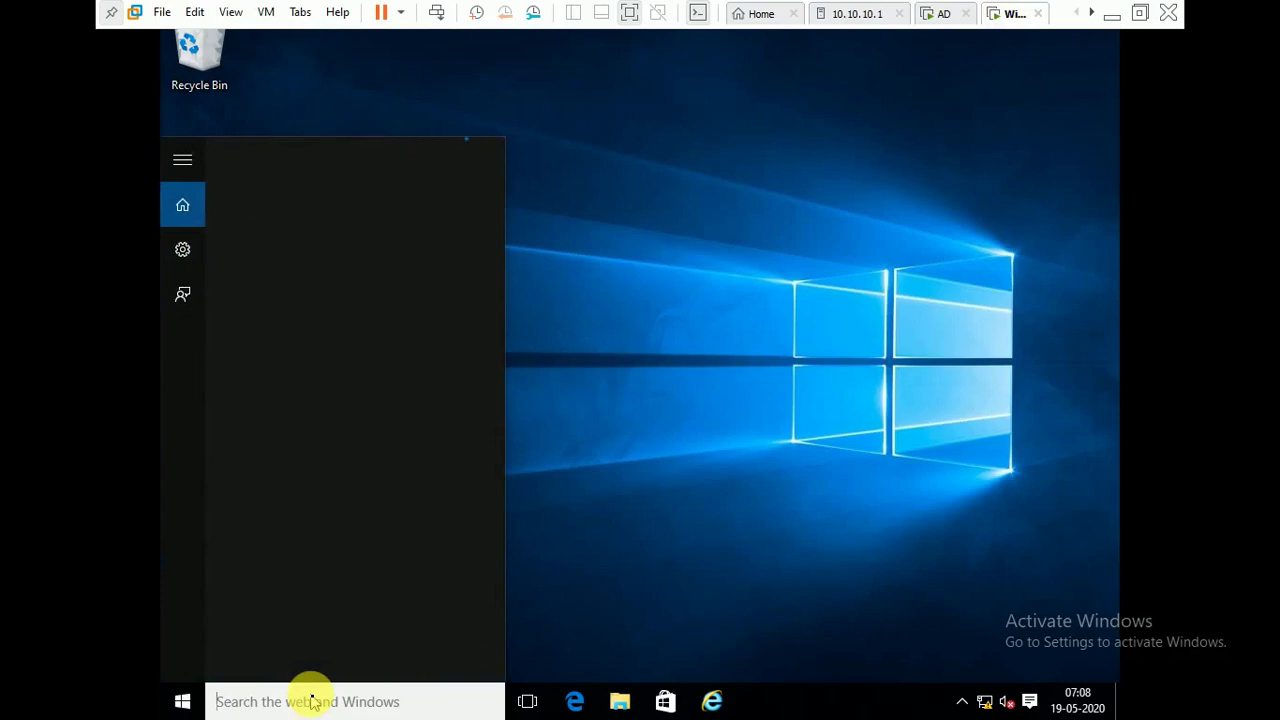
type("cmd")
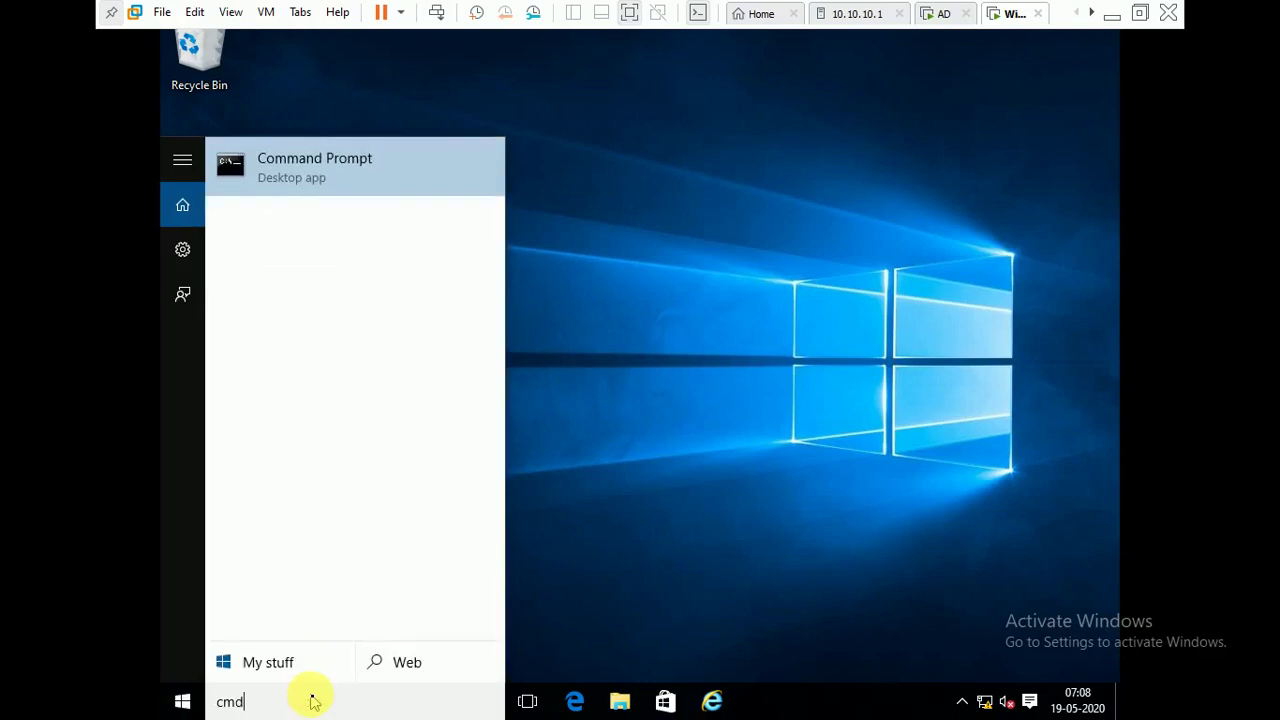
key("Return")
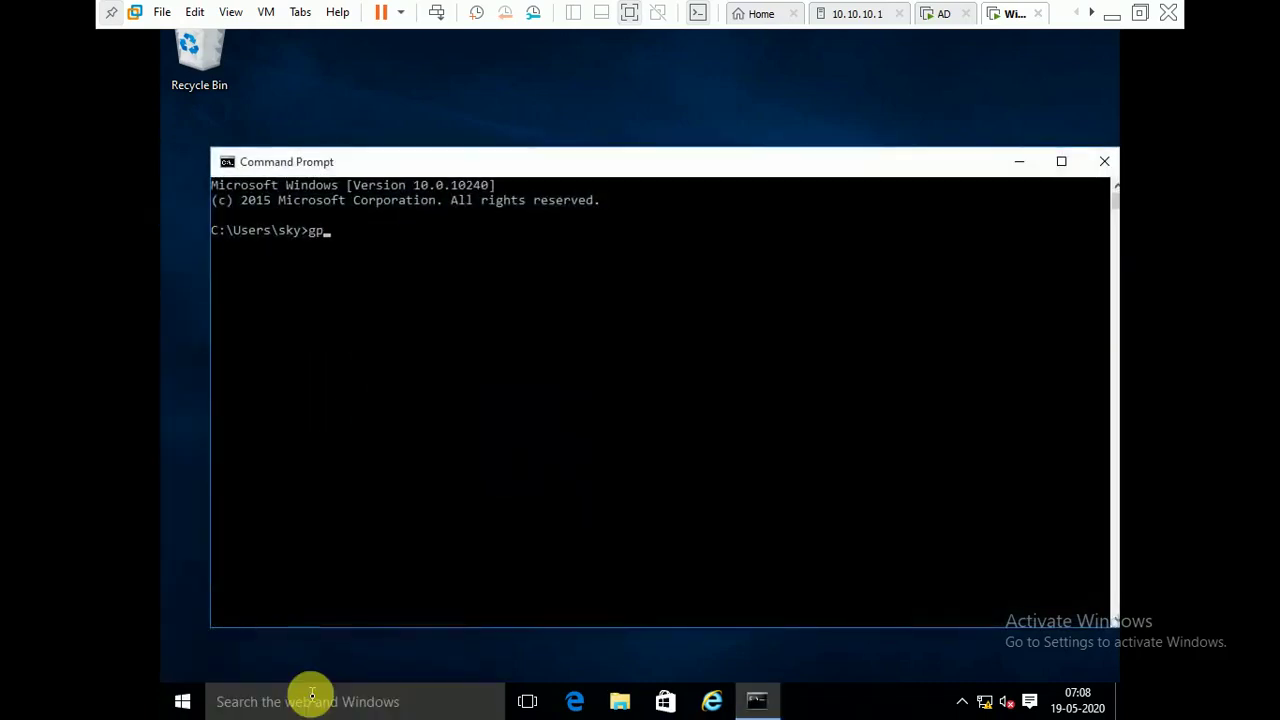
key("Return")
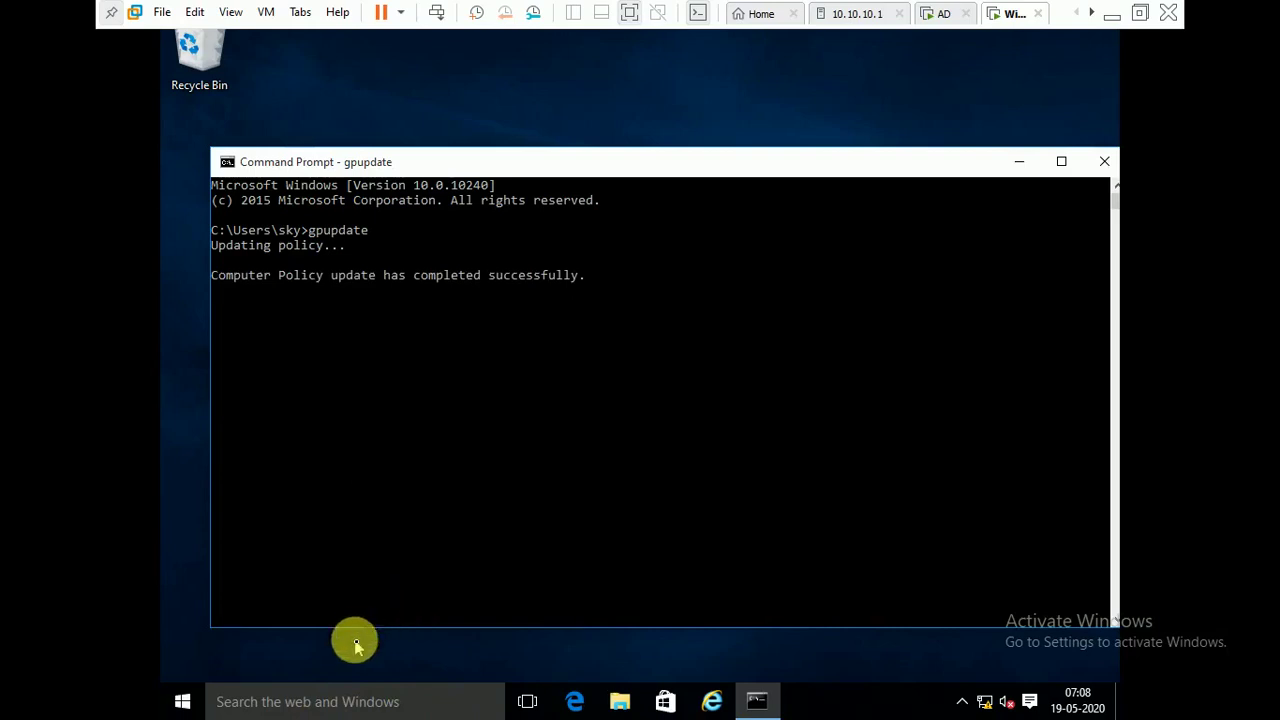
left_click(310, 703)
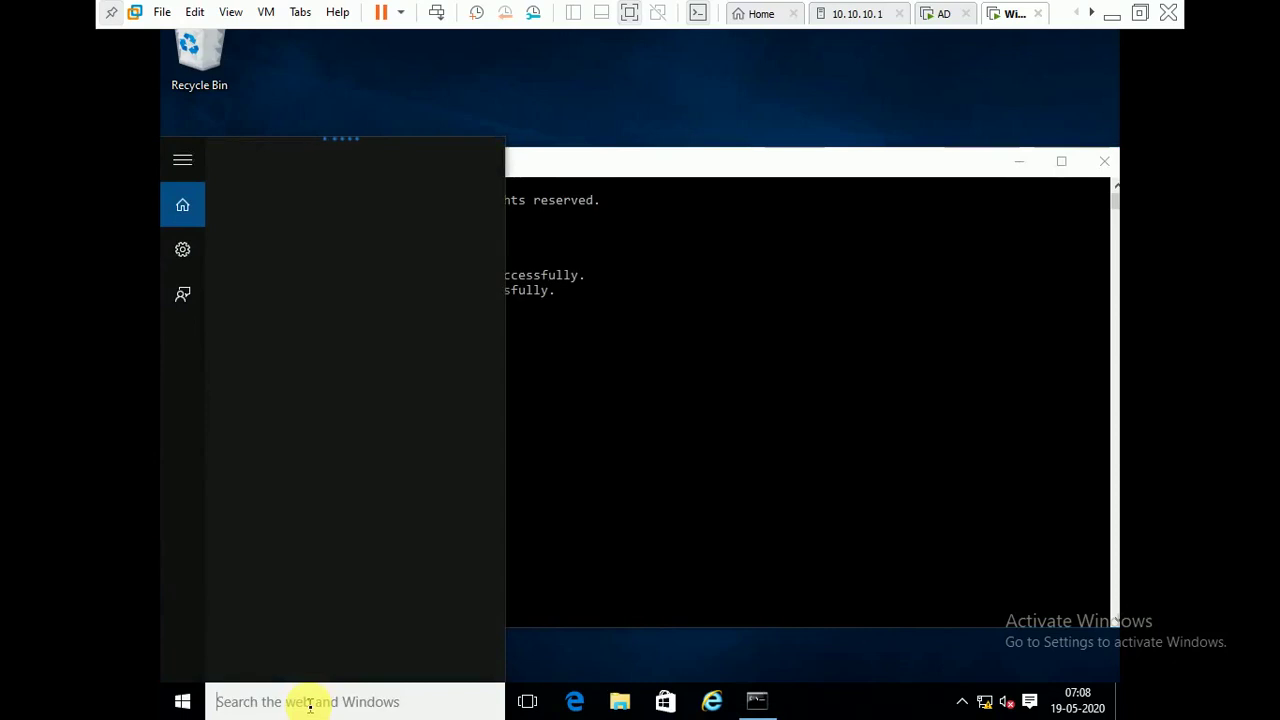
- Launch rsop.msc from Windows search to build the Resultant Set of Policy for DESKTOP-J0UAE97
type("rsop")
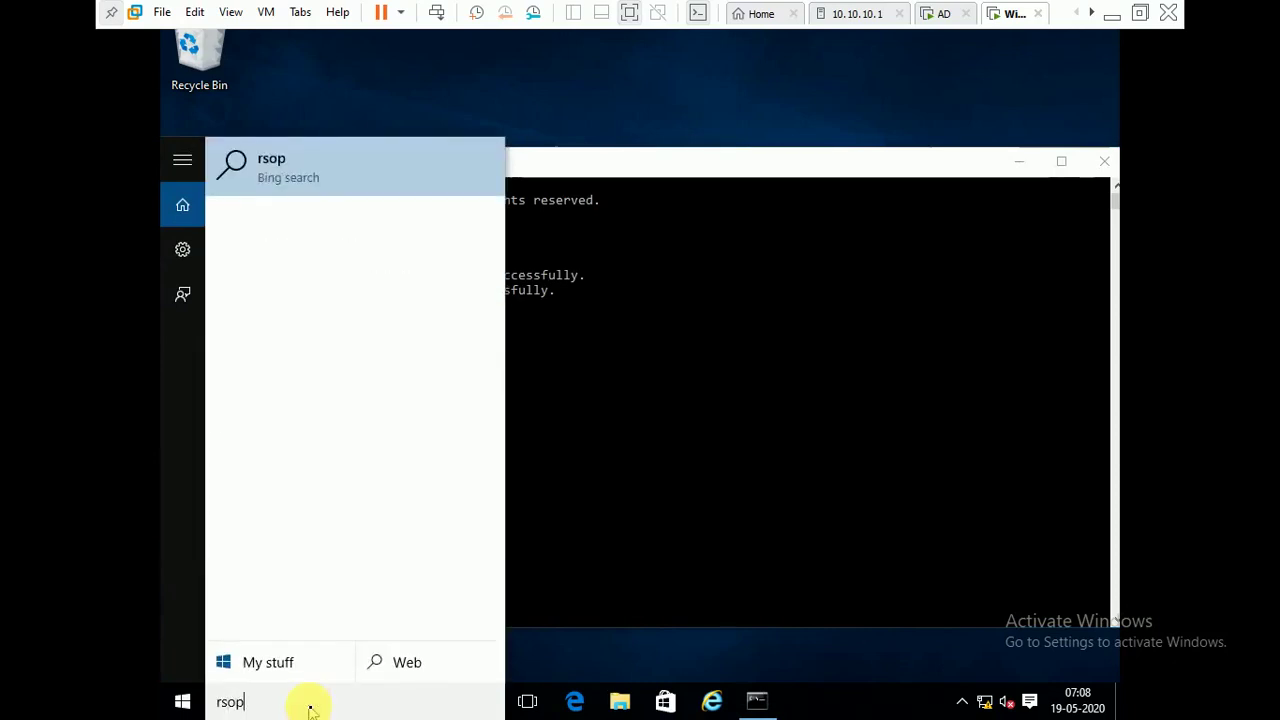
type(".msc")
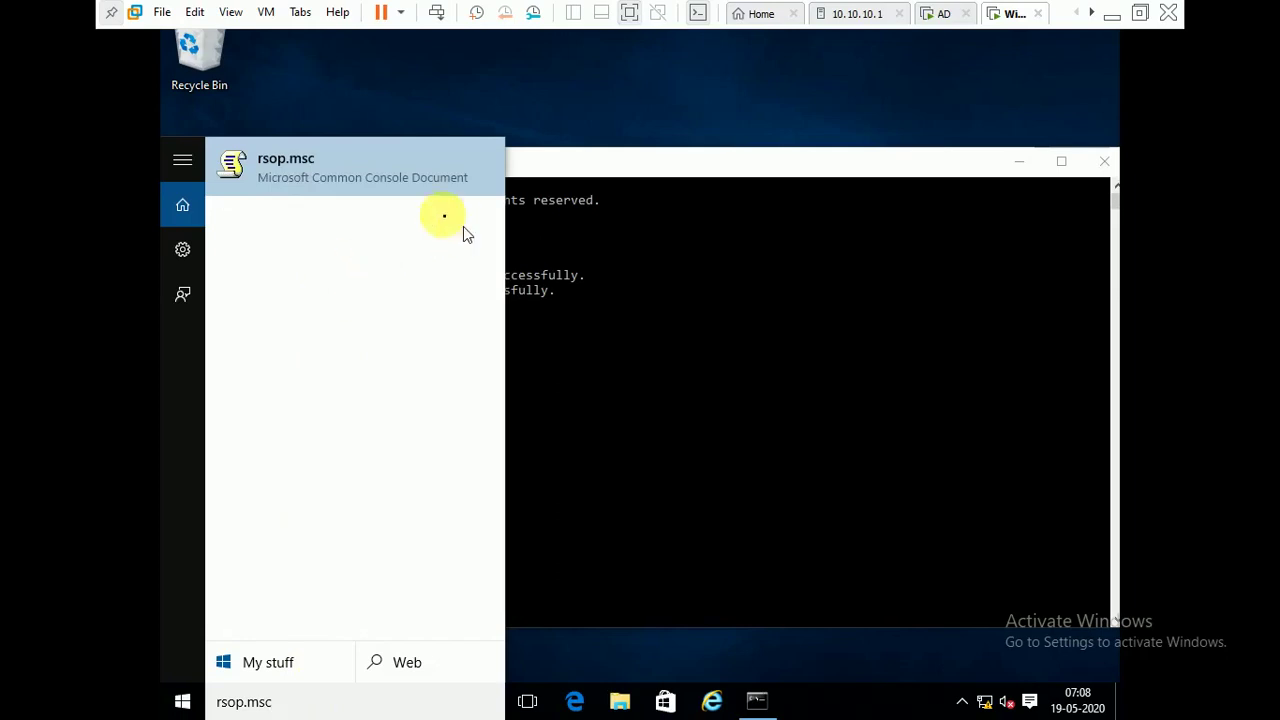
left_click(403, 185)
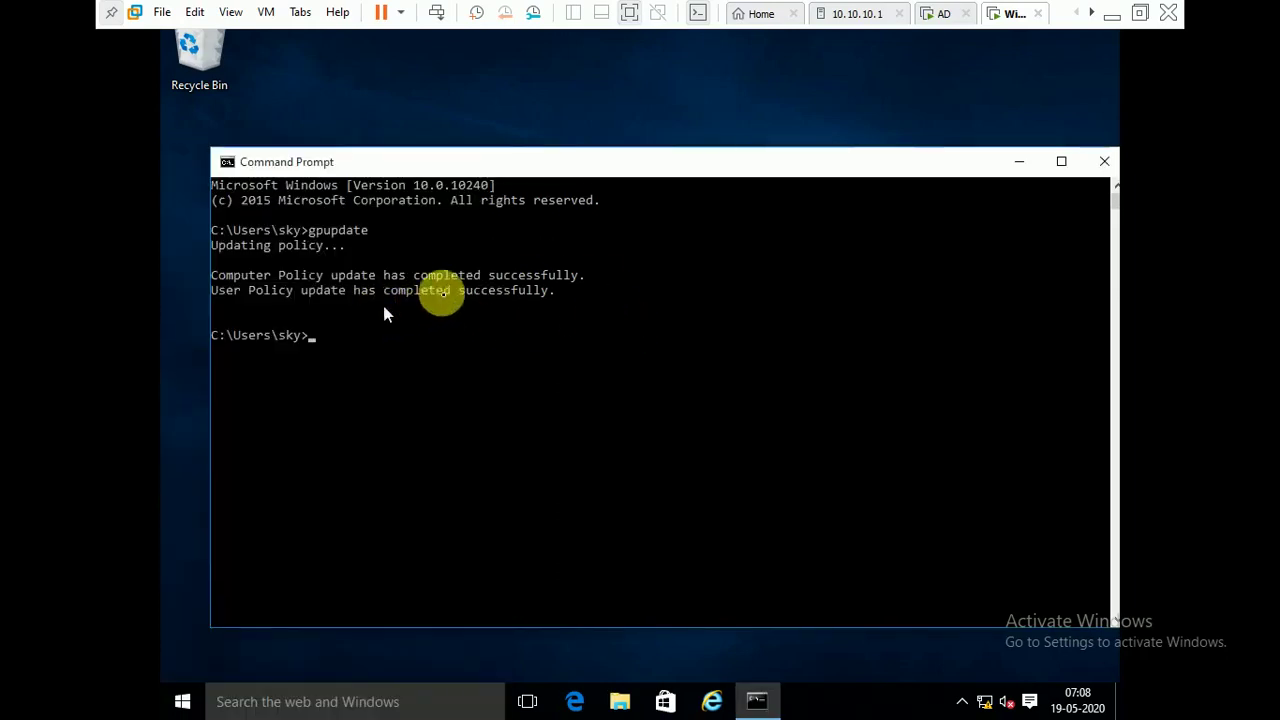
left_click(330, 699)
type("g")
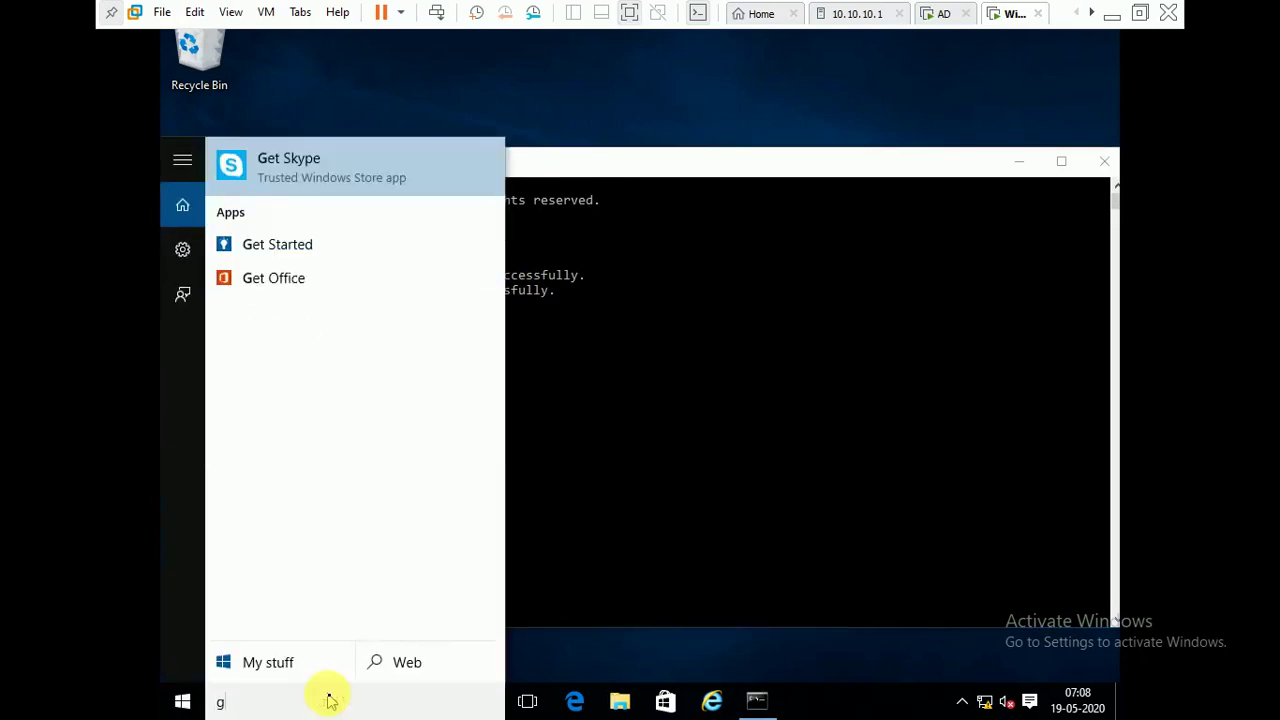
key("BackSpace")
type("rsop.")
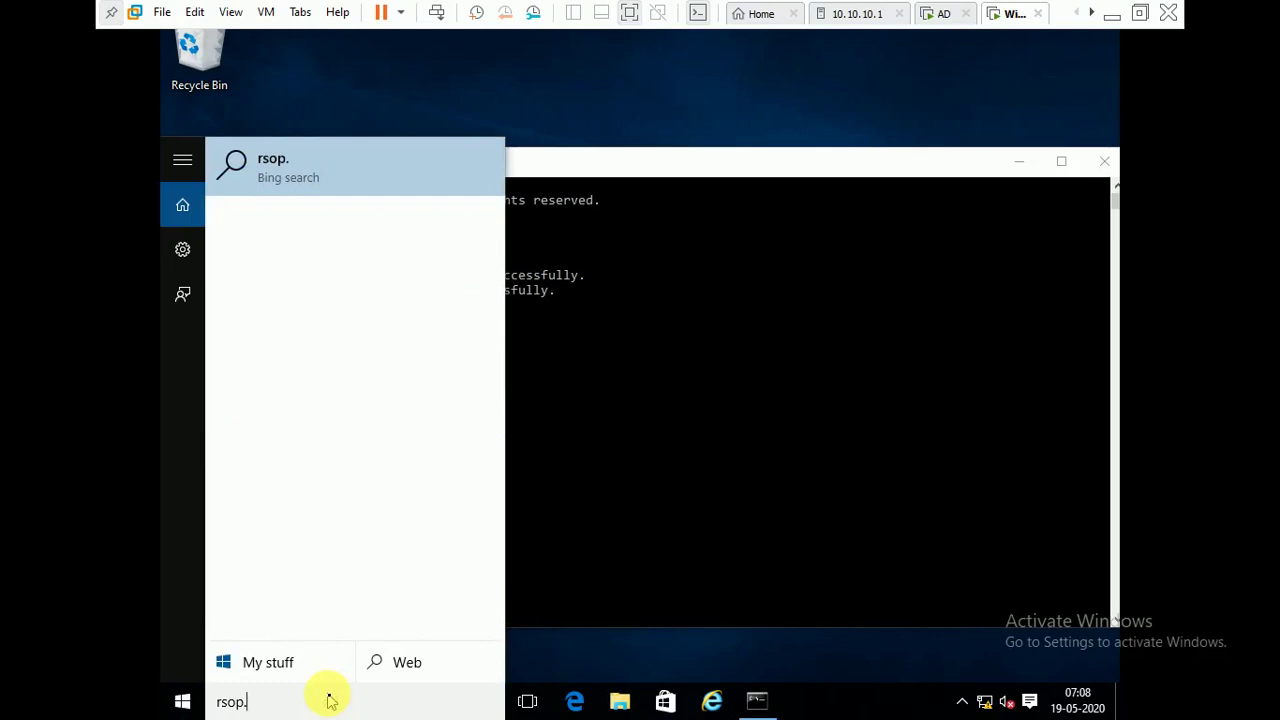
type("msc")
key("Return")
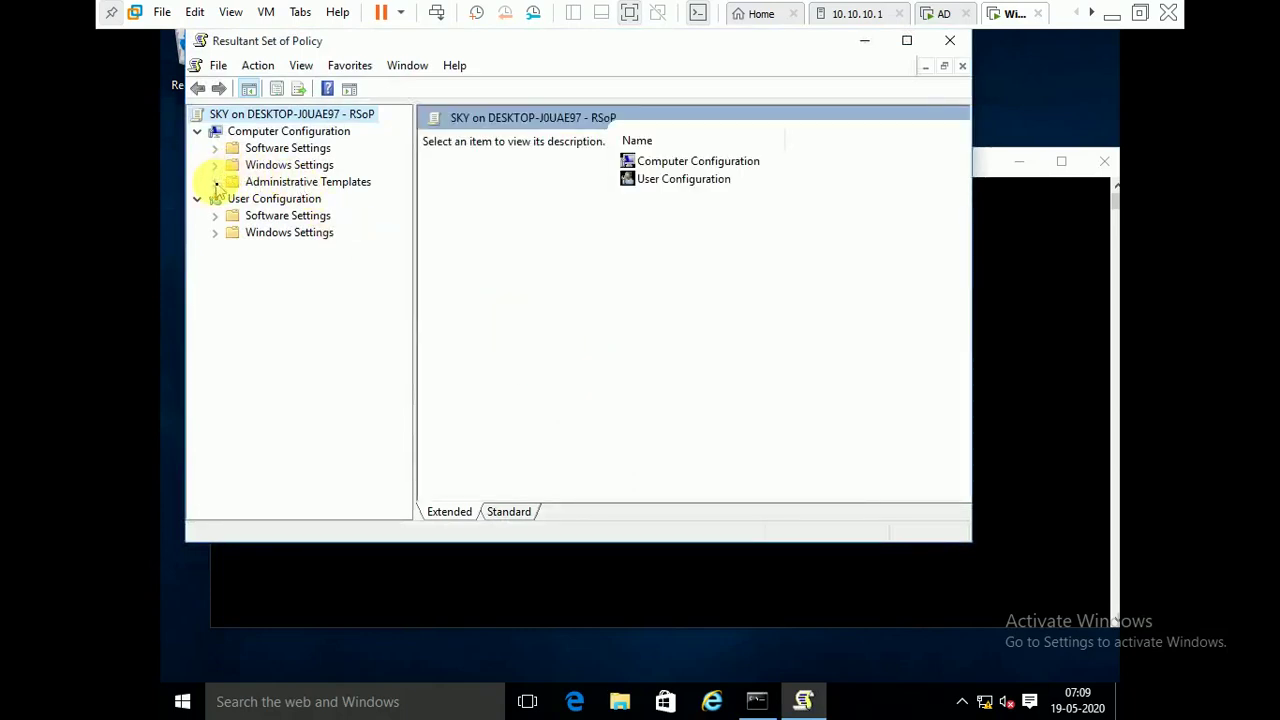
- Browse to Computer Configuration > Administrative Templates > Windows Components > Windows Update, listing settings with state and source GPO
left_click(215, 182)
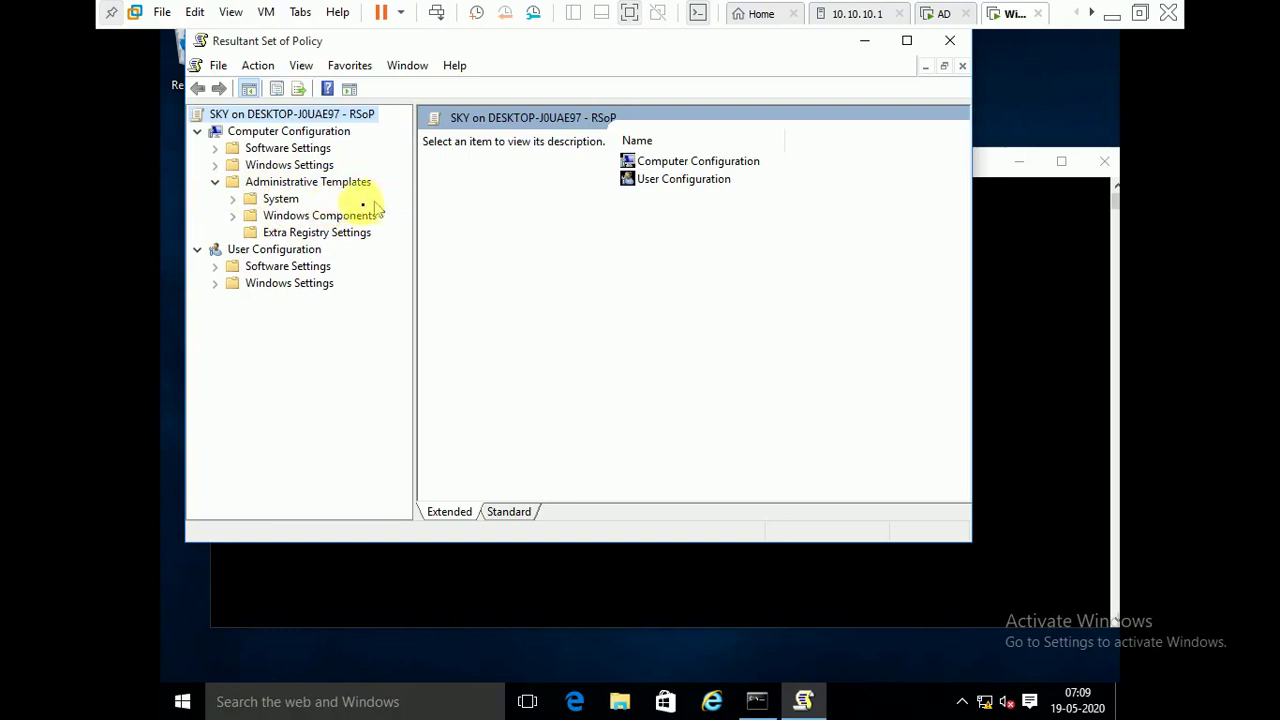
left_click(297, 220)
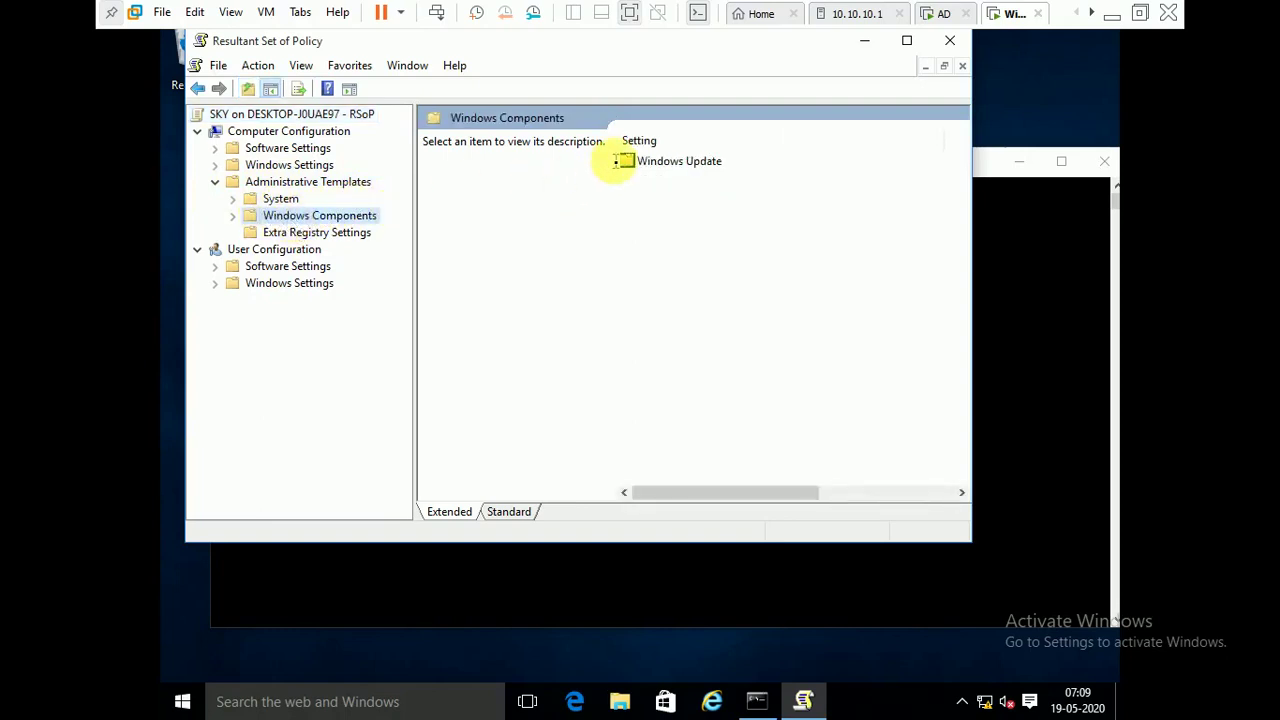
double_click(660, 162)
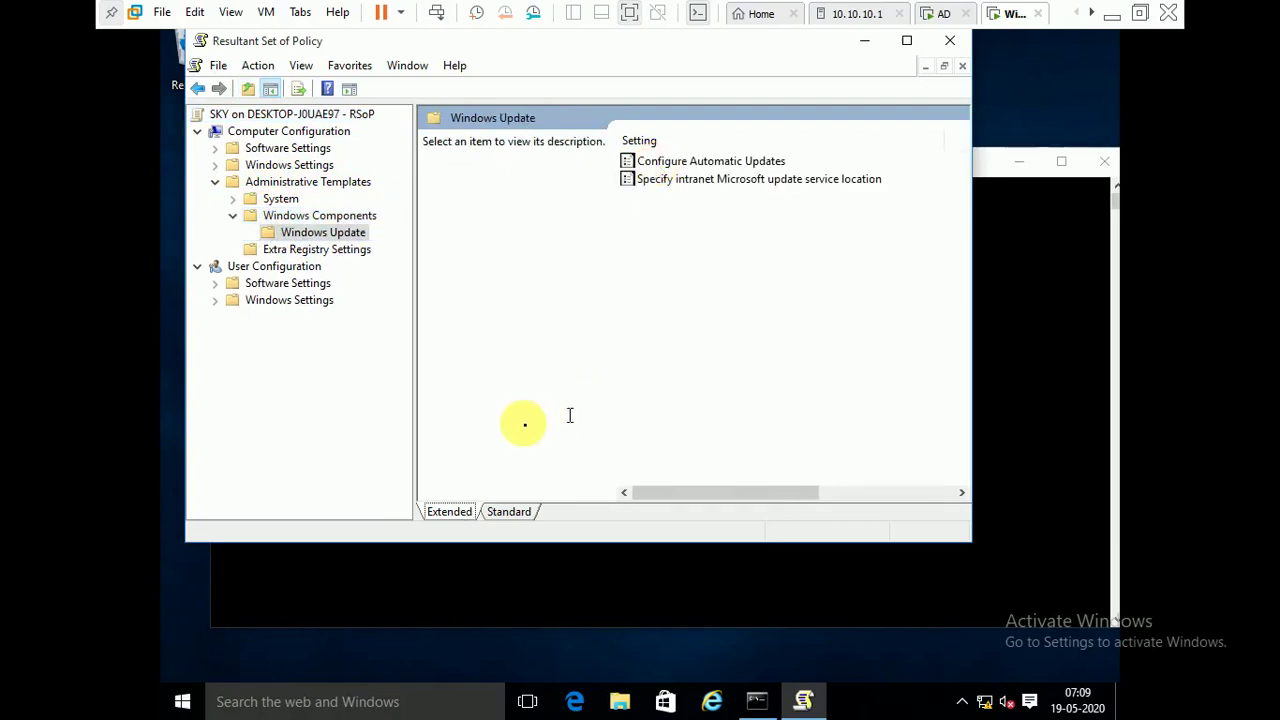
left_click(507, 511)
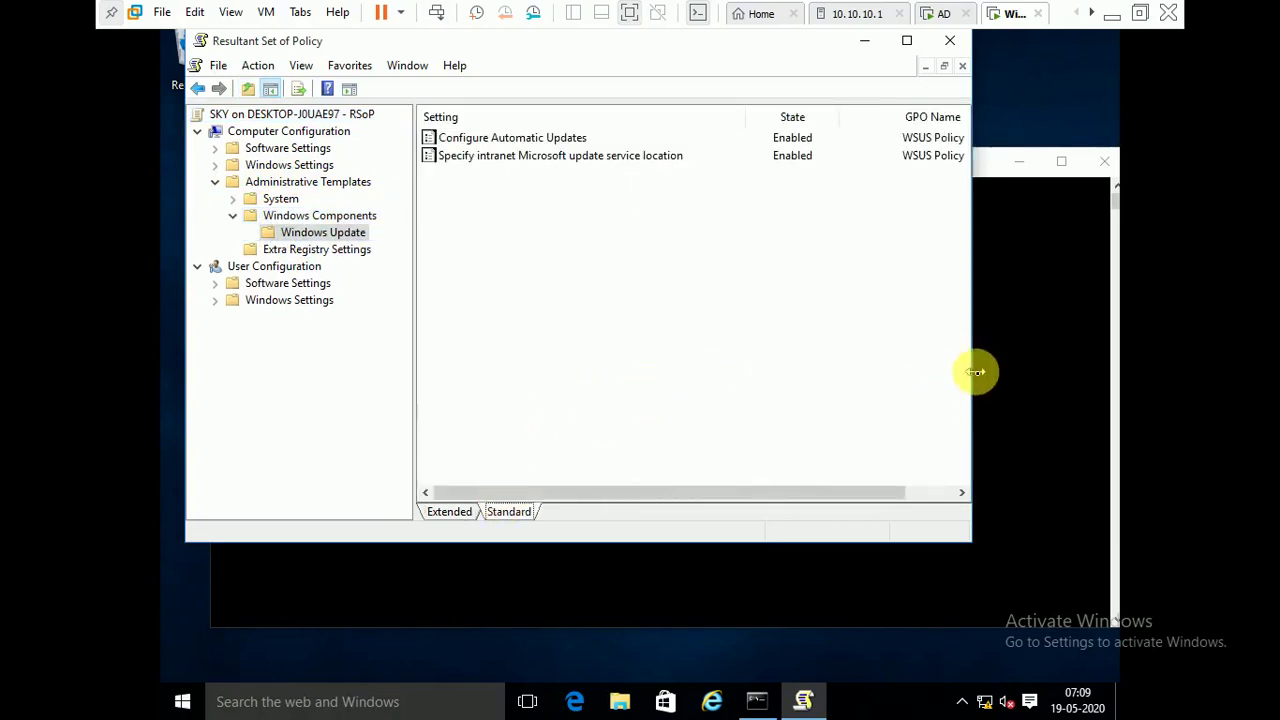
left_click_drag(975, 372, 1077, 366)
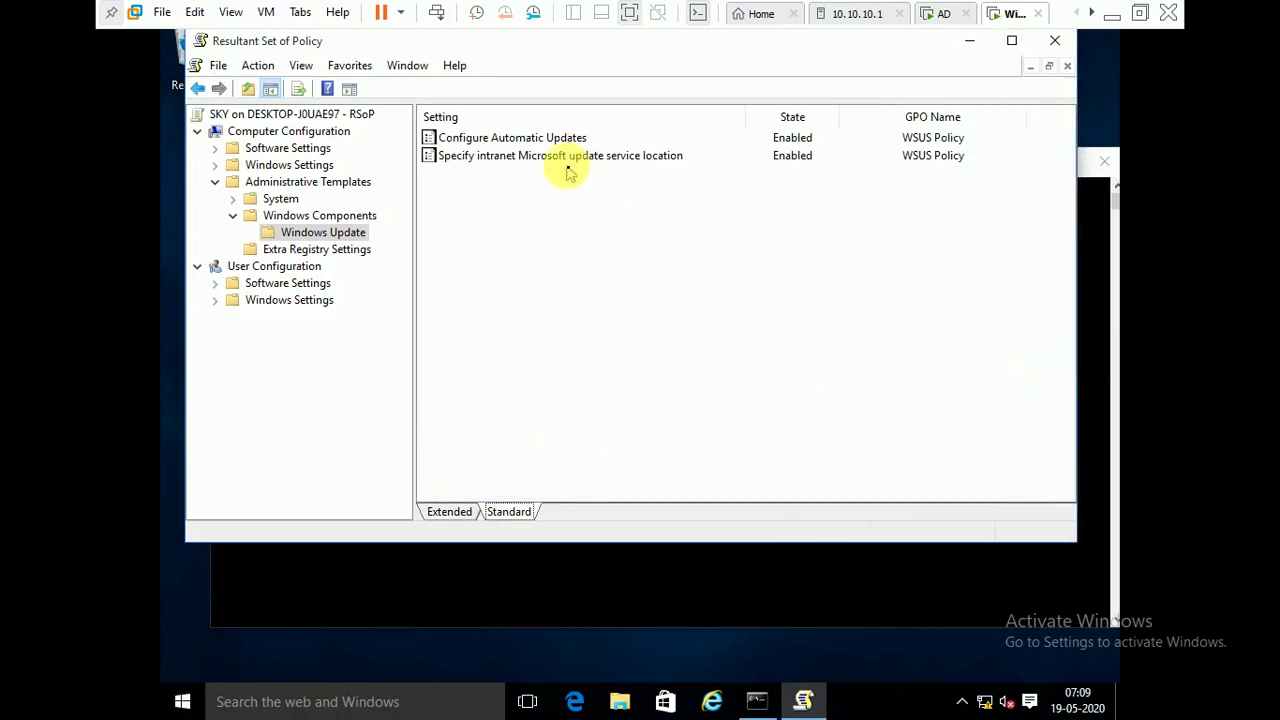
left_click(543, 141)
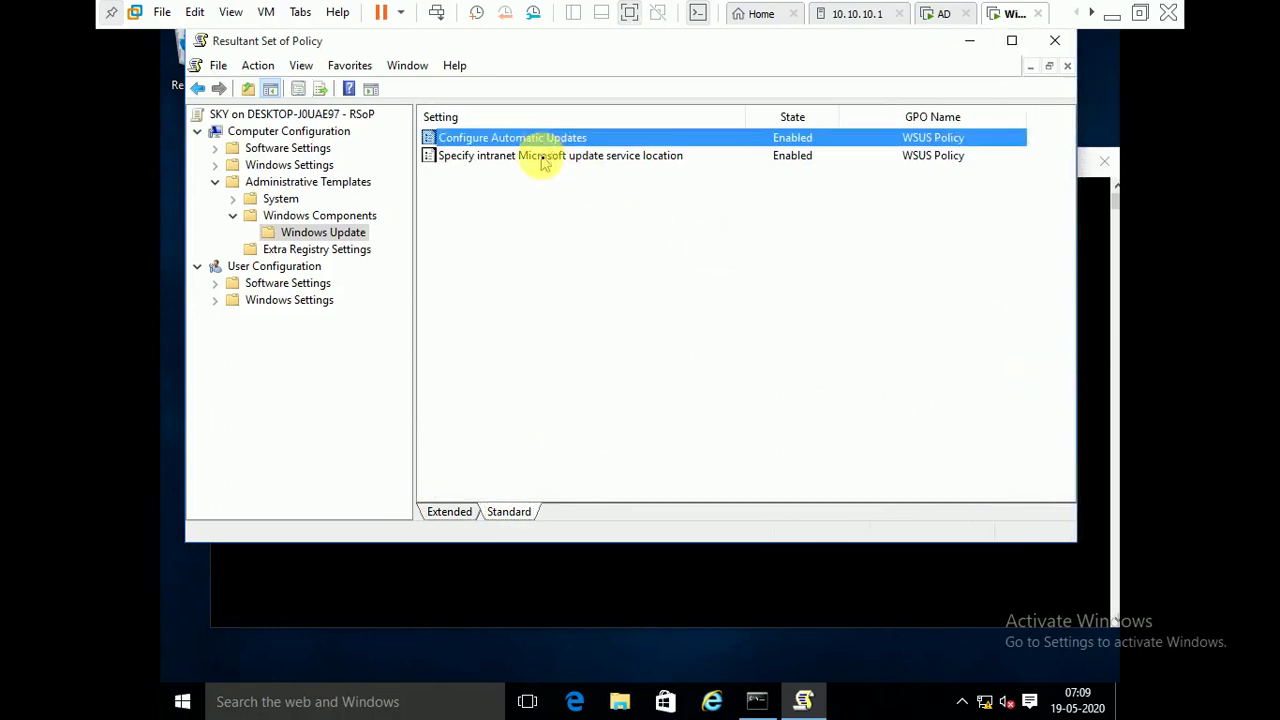
left_click(543, 160)
left_click(536, 141)
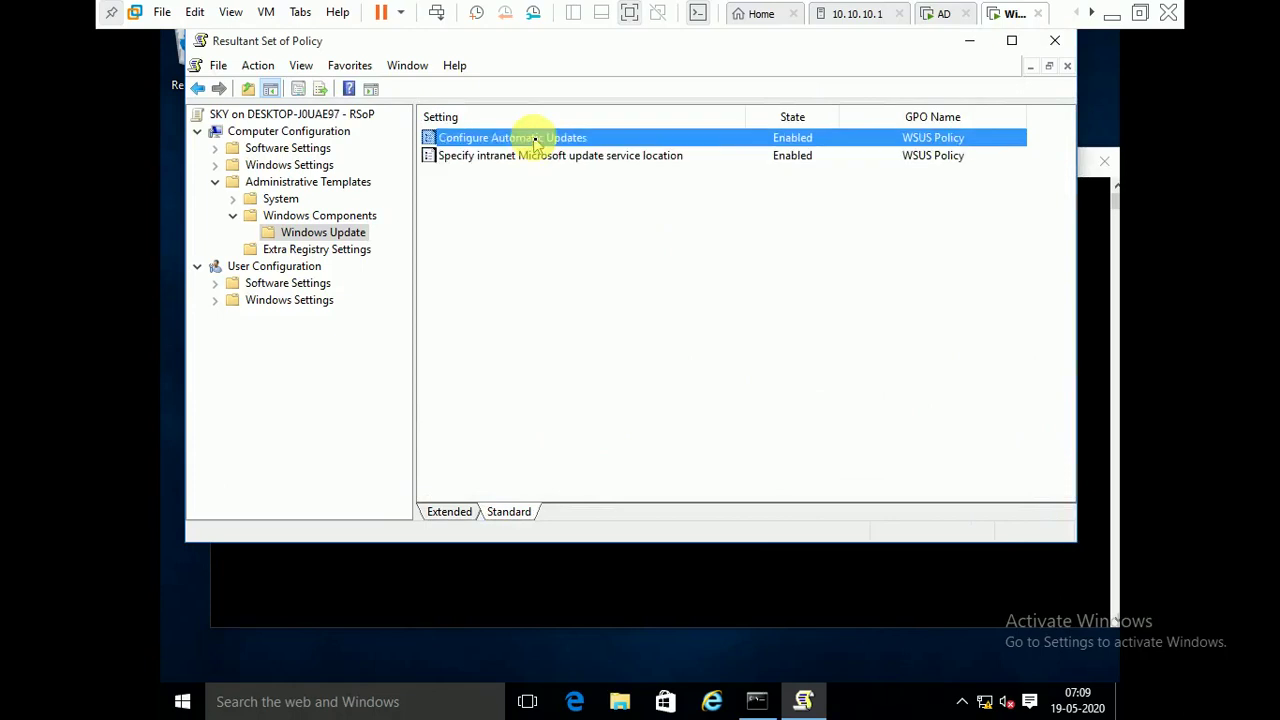
left_click(550, 163)
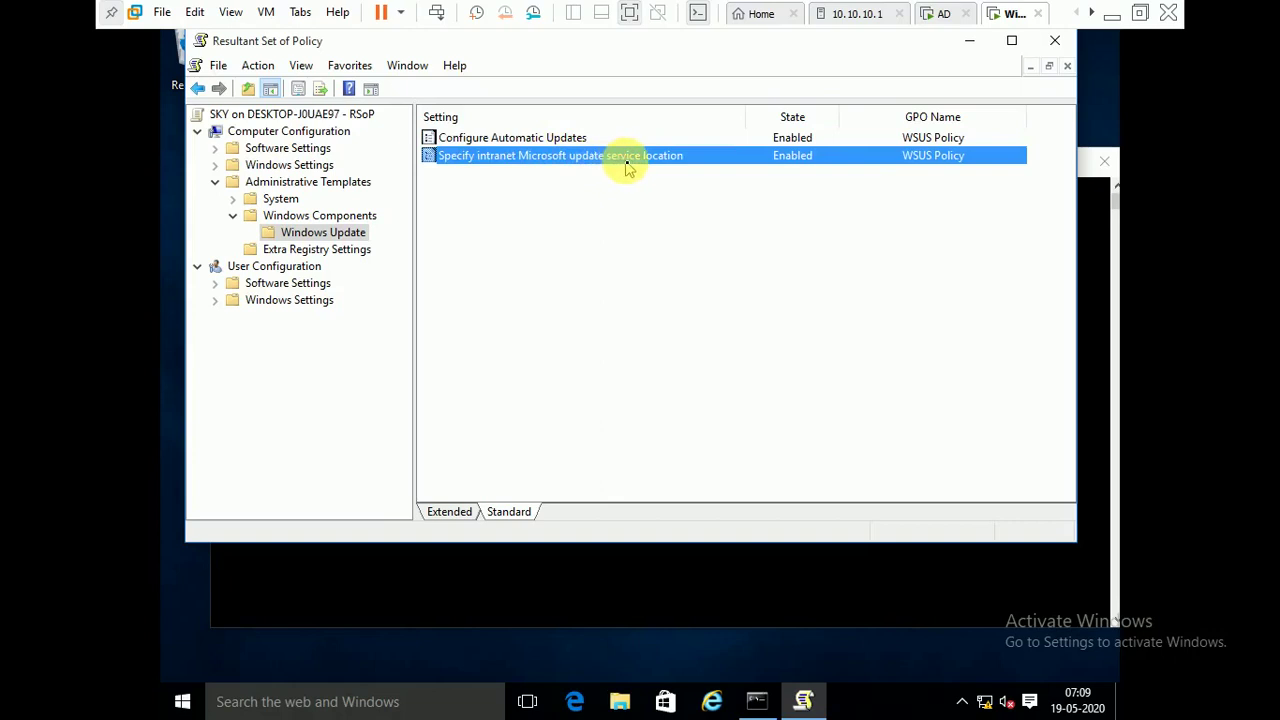
double_click(625, 165)
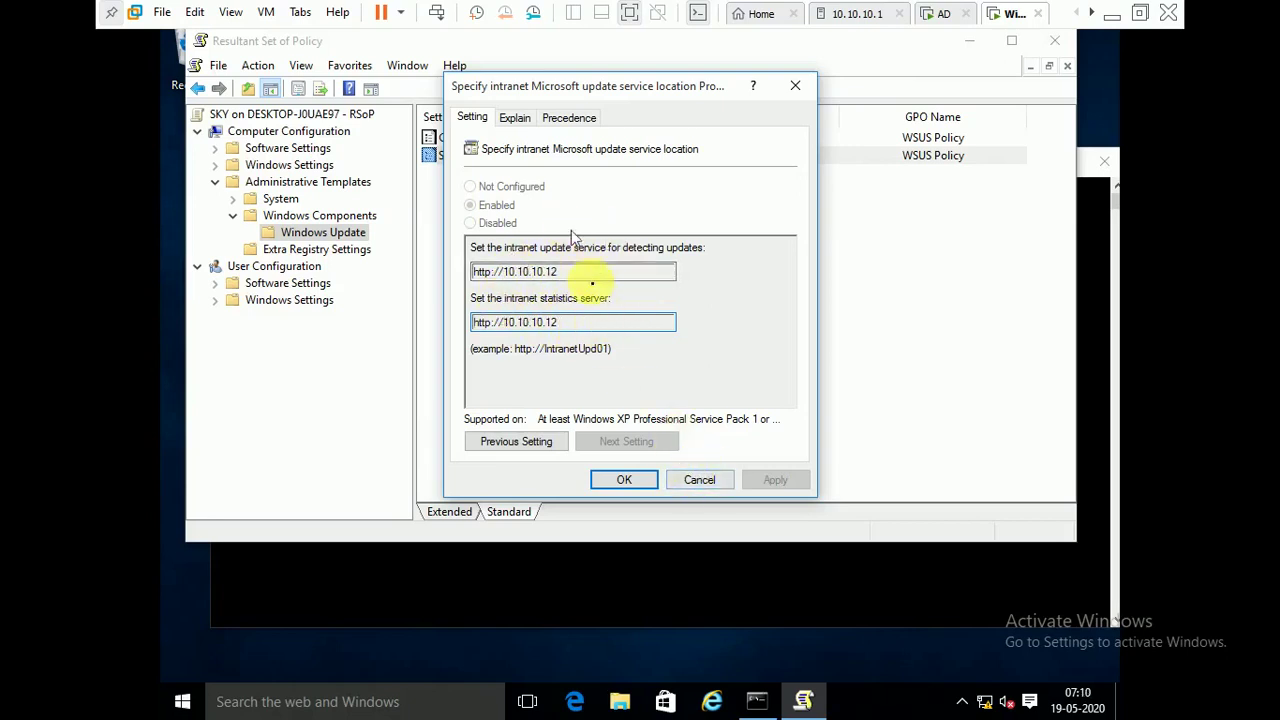
left_click(700, 482)
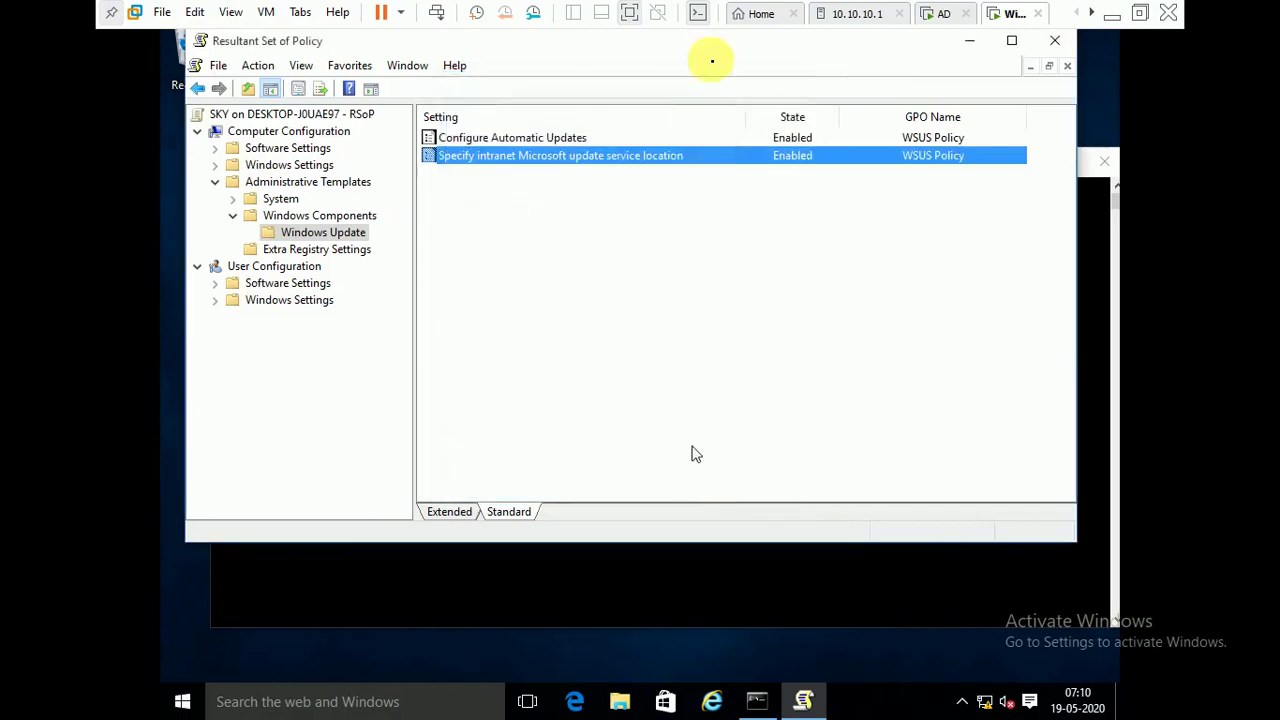
- On the AD server, open WSUS Policy for editing from Group Policy Management
left_click(946, 14)
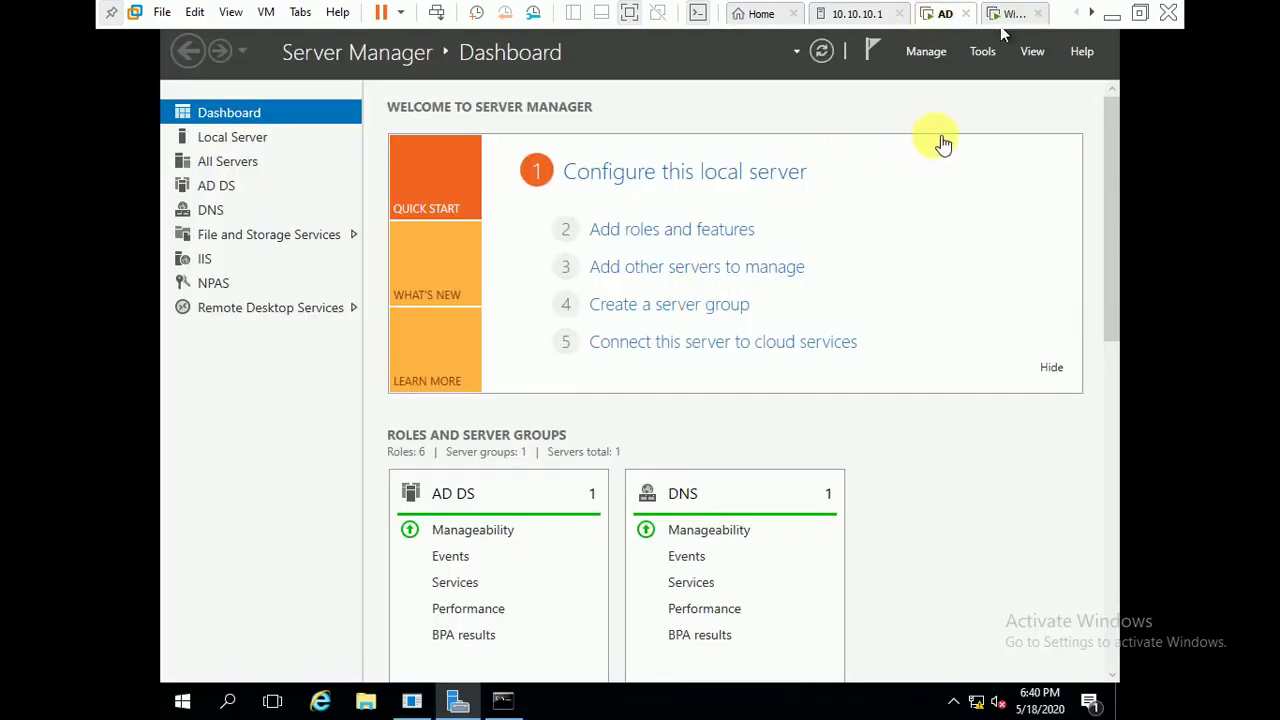
left_click(982, 52)
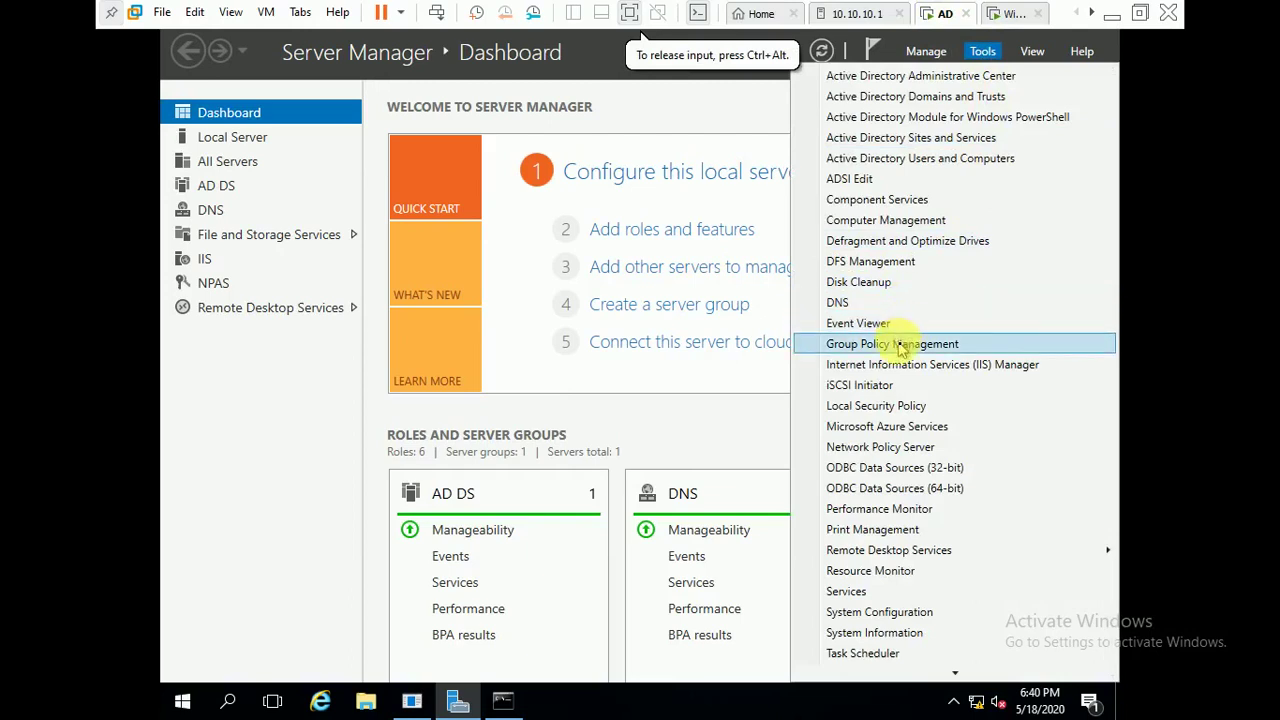
left_click(900, 343)
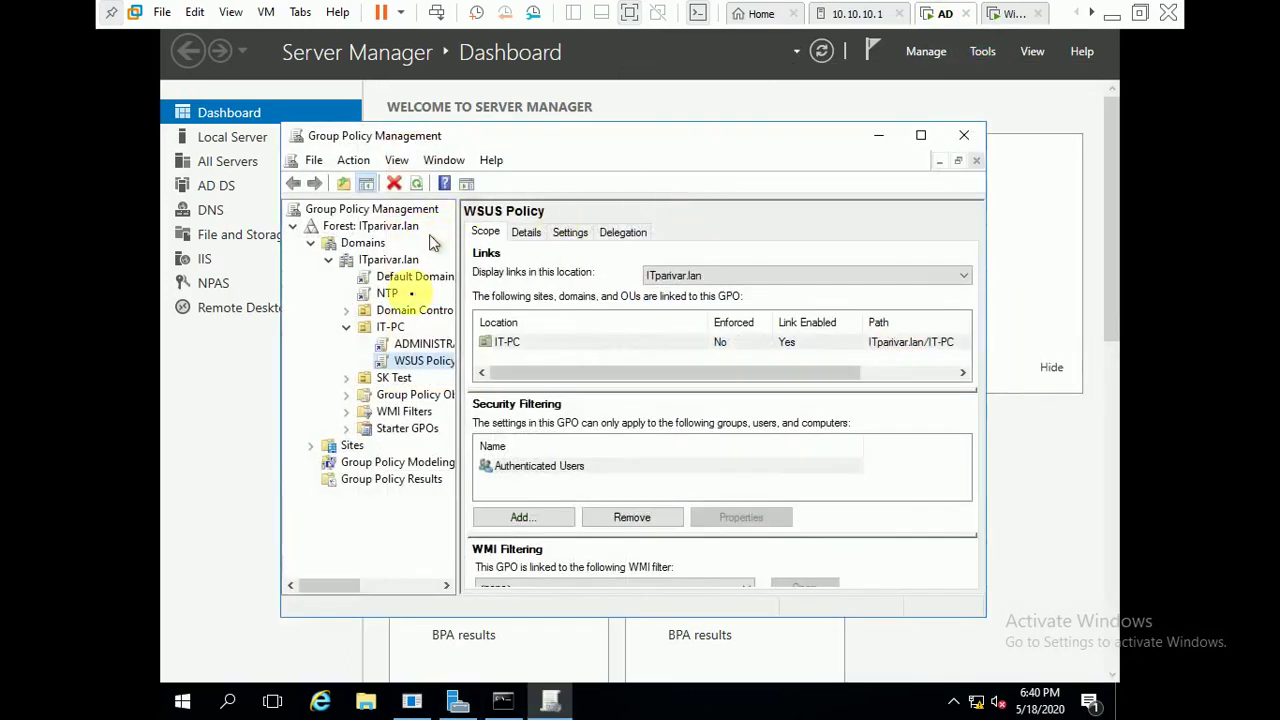
right_click(405, 362)
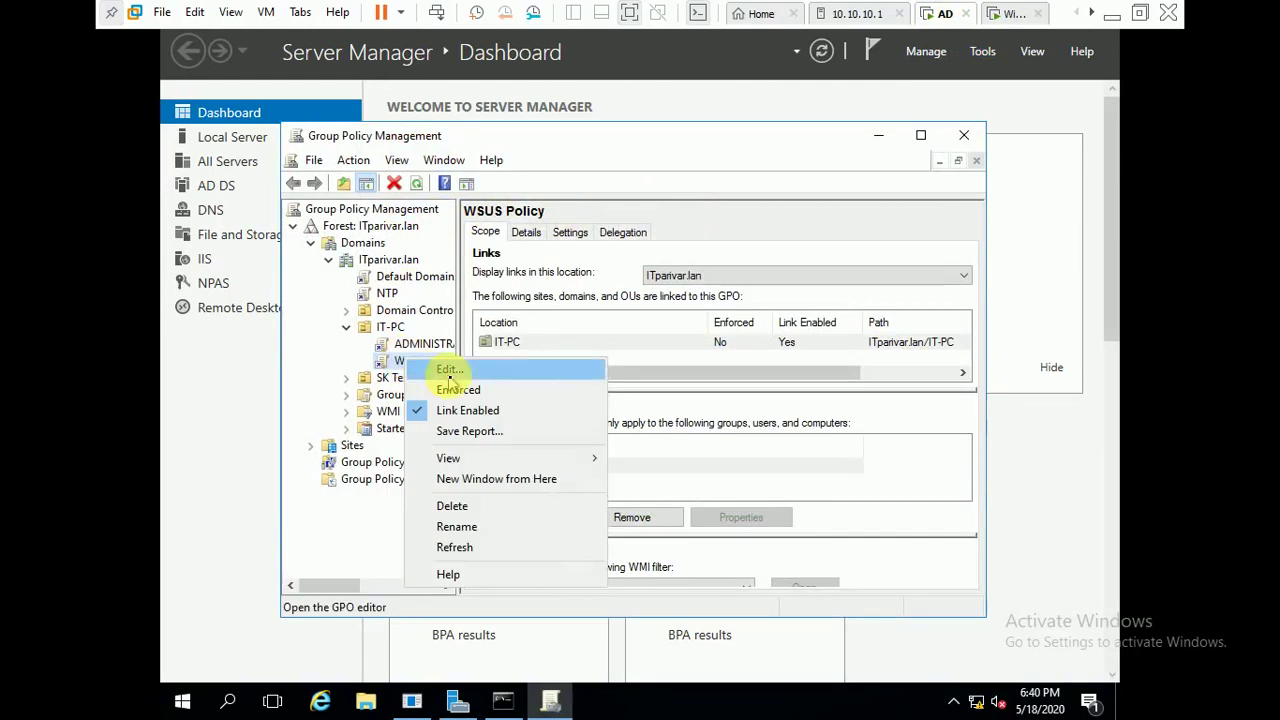
left_click(449, 372)
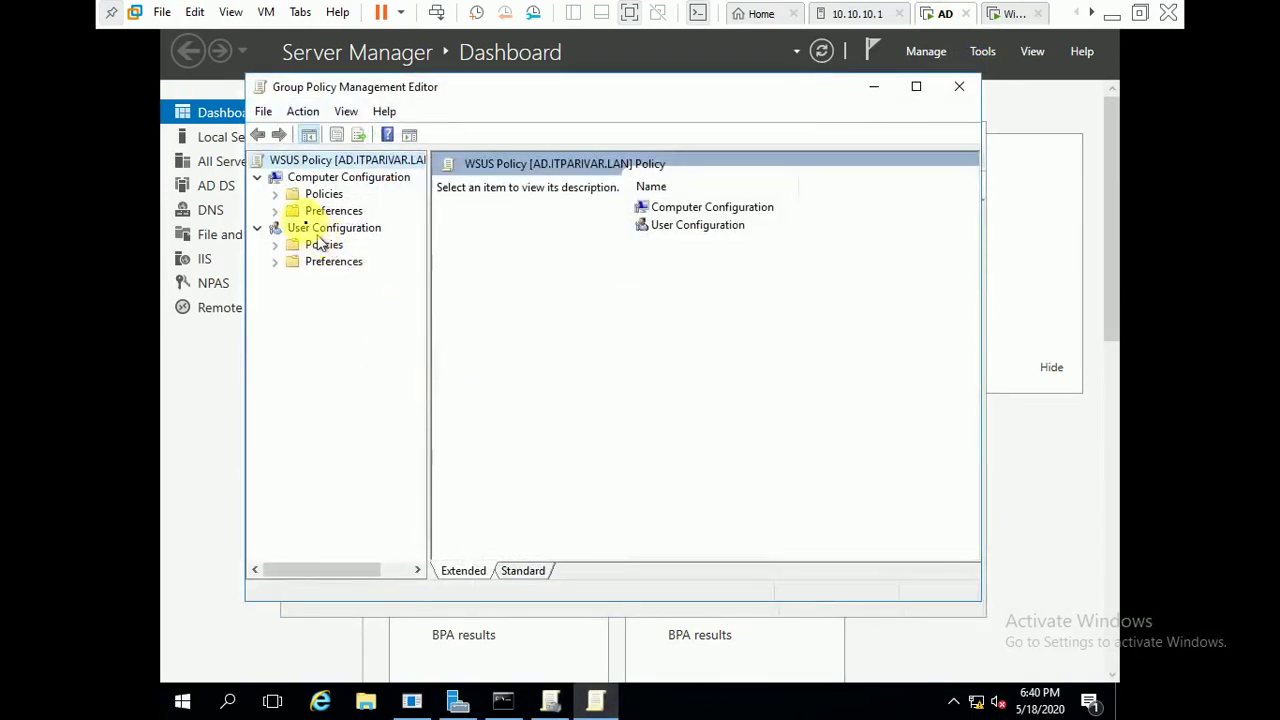
- Browse Computer Configuration > Administrative Templates > Windows Components into the Windows Update folder
left_click(276, 193)
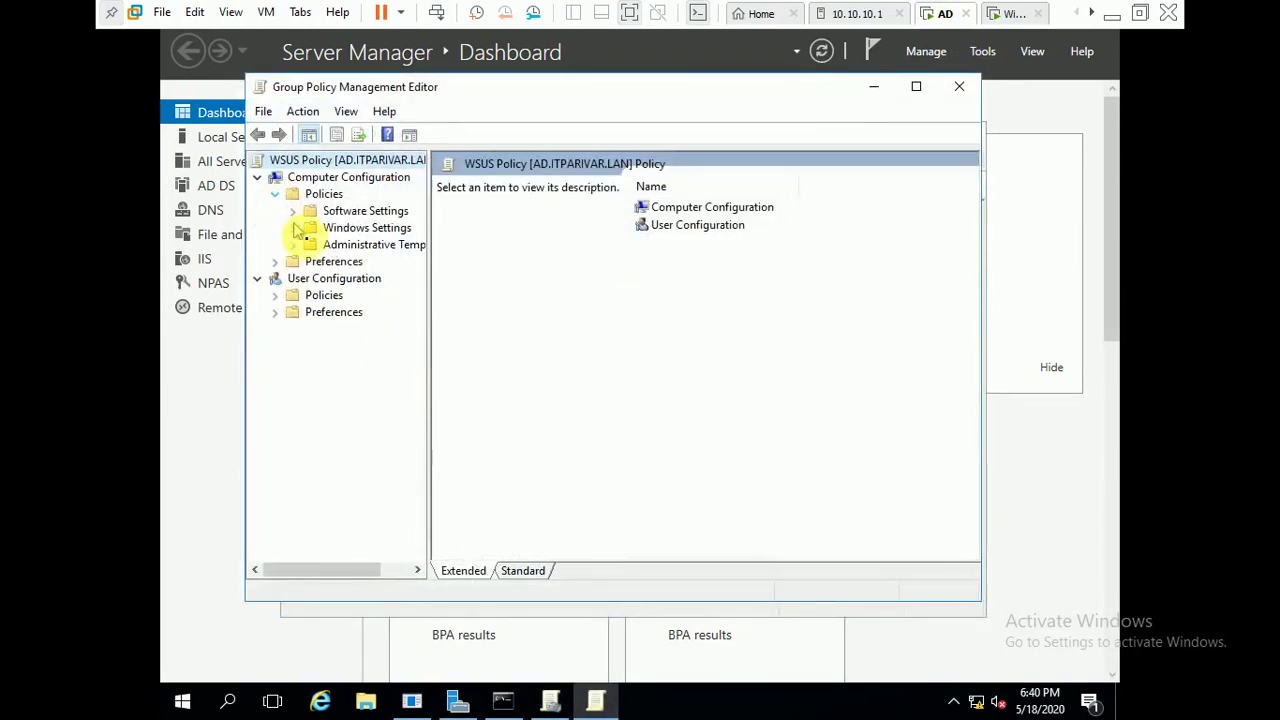
double_click(318, 245)
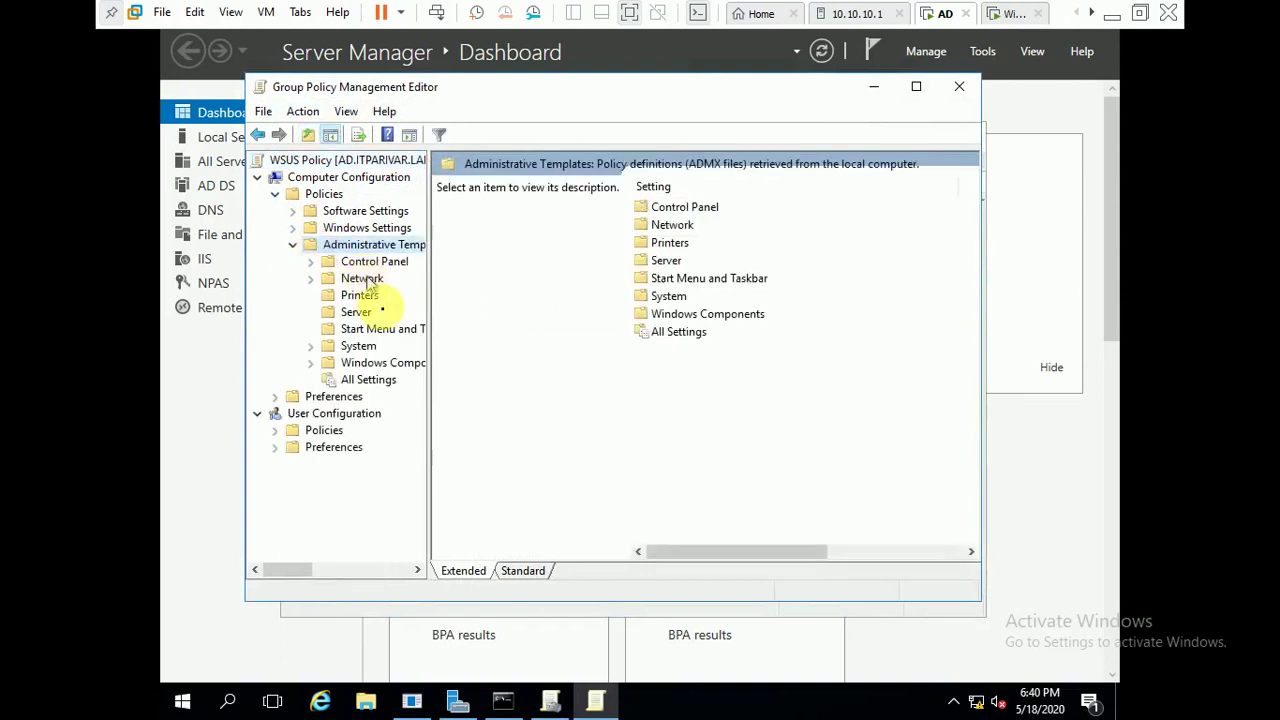
double_click(389, 362)
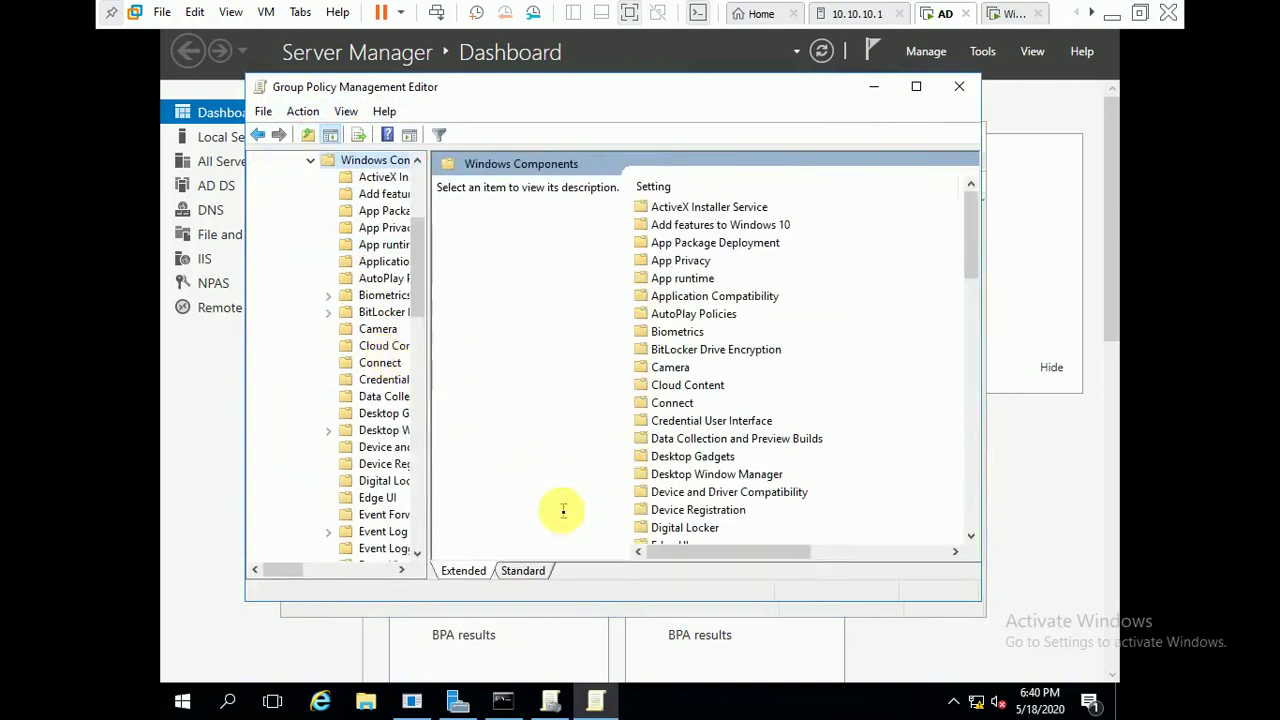
left_click(530, 565)
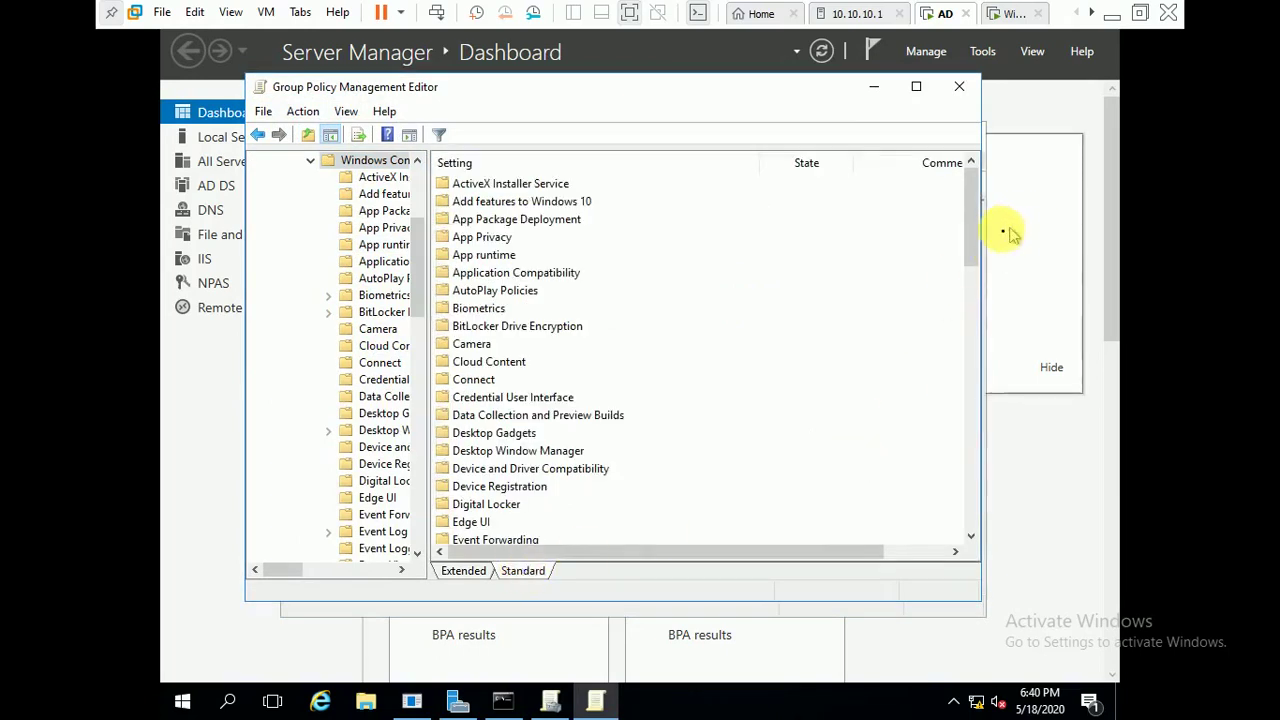
left_click_drag(975, 233, 951, 549)
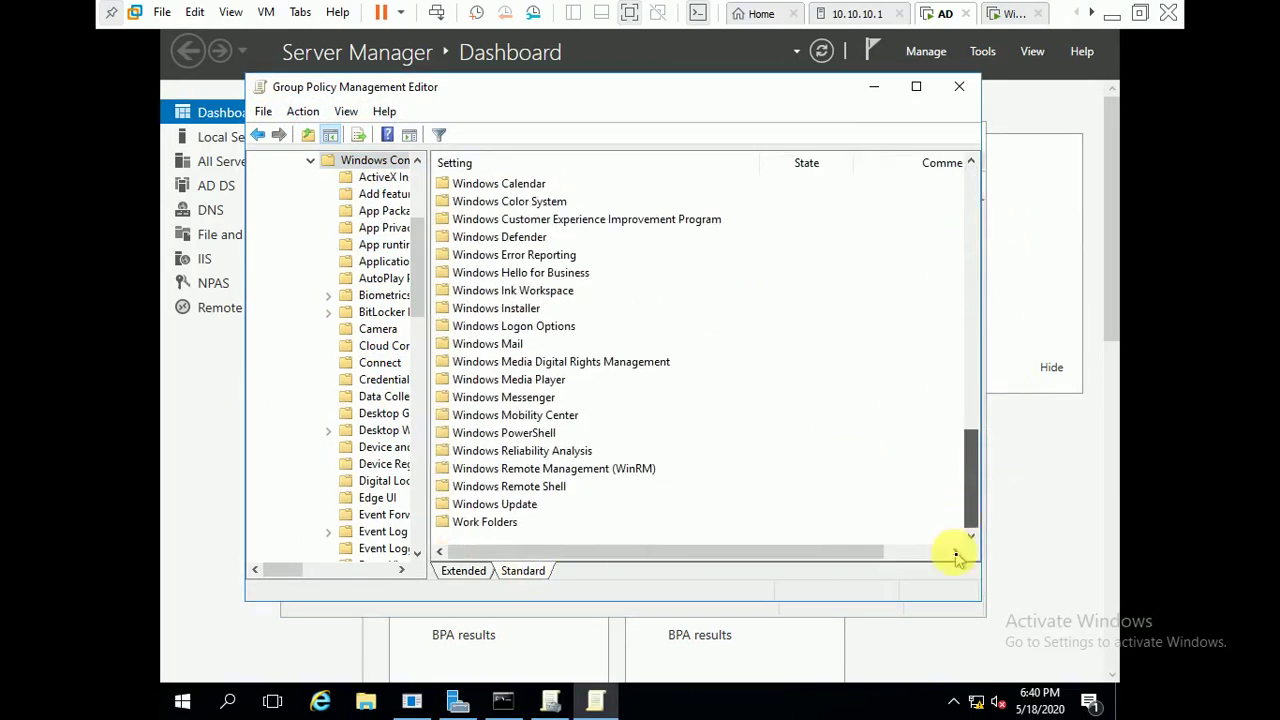
double_click(494, 507)
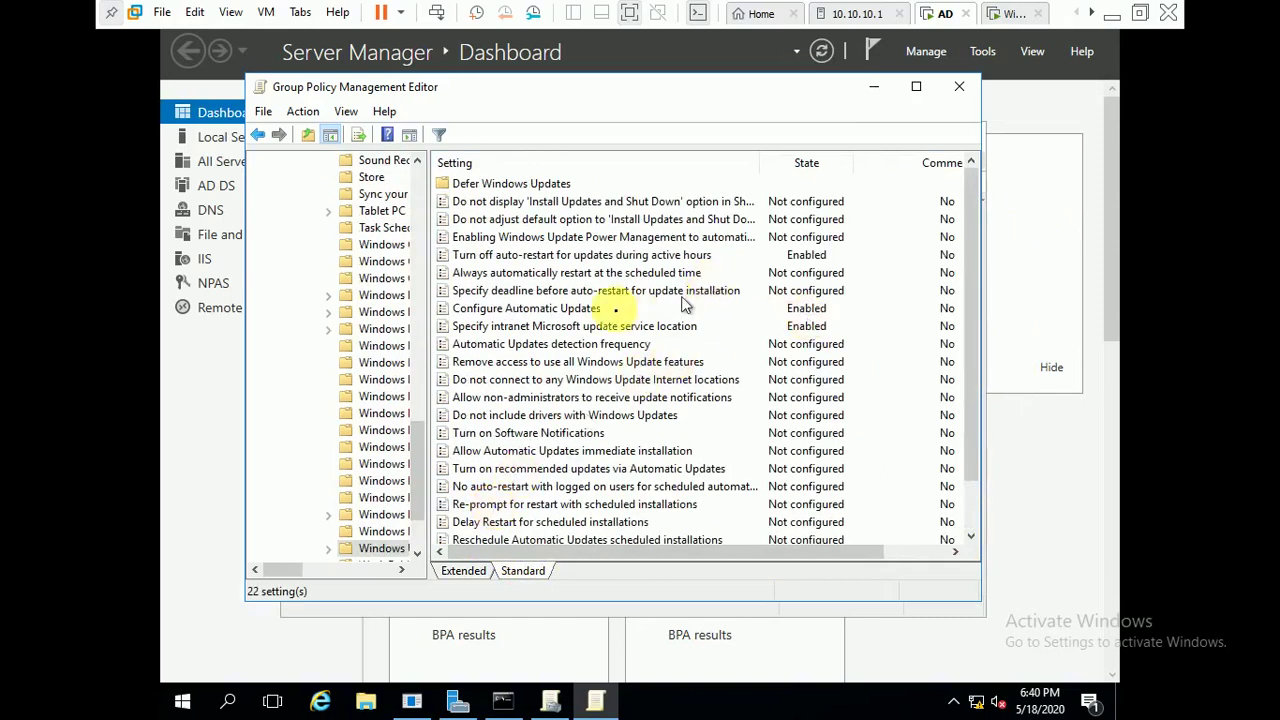
left_click(640, 328)
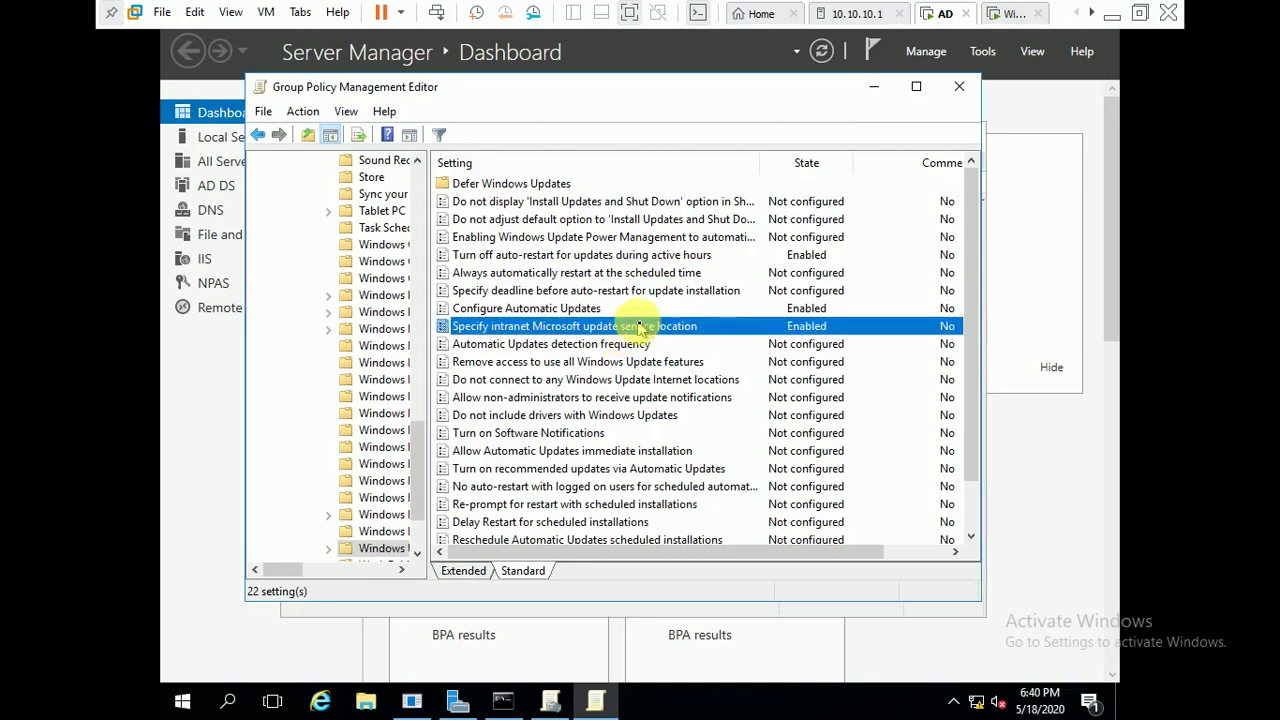
double_click(640, 328)
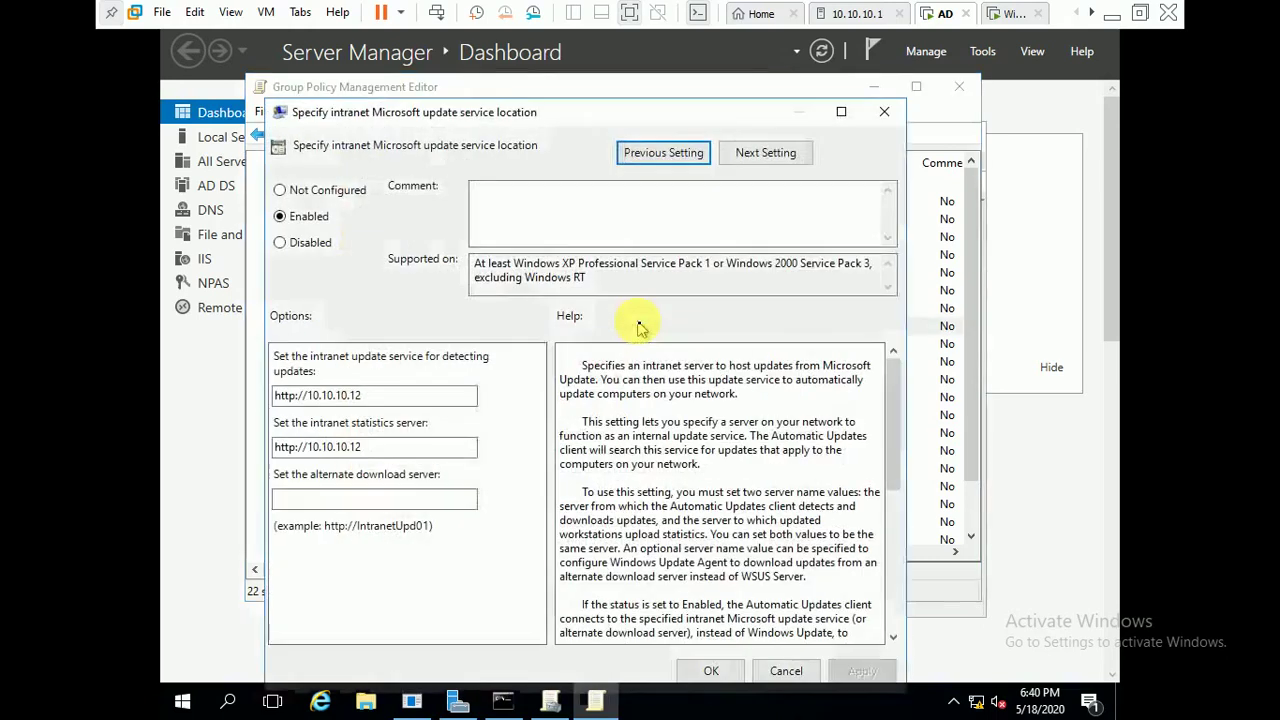
left_click(407, 399)
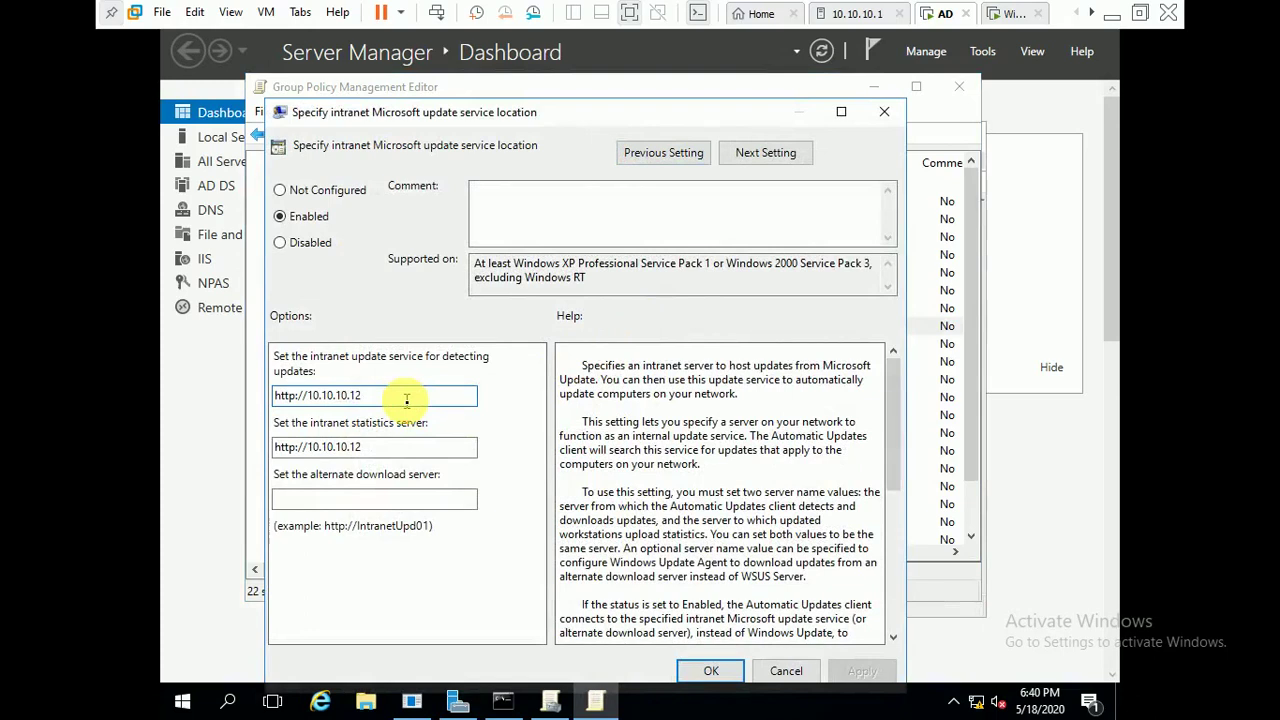
type(":8530")
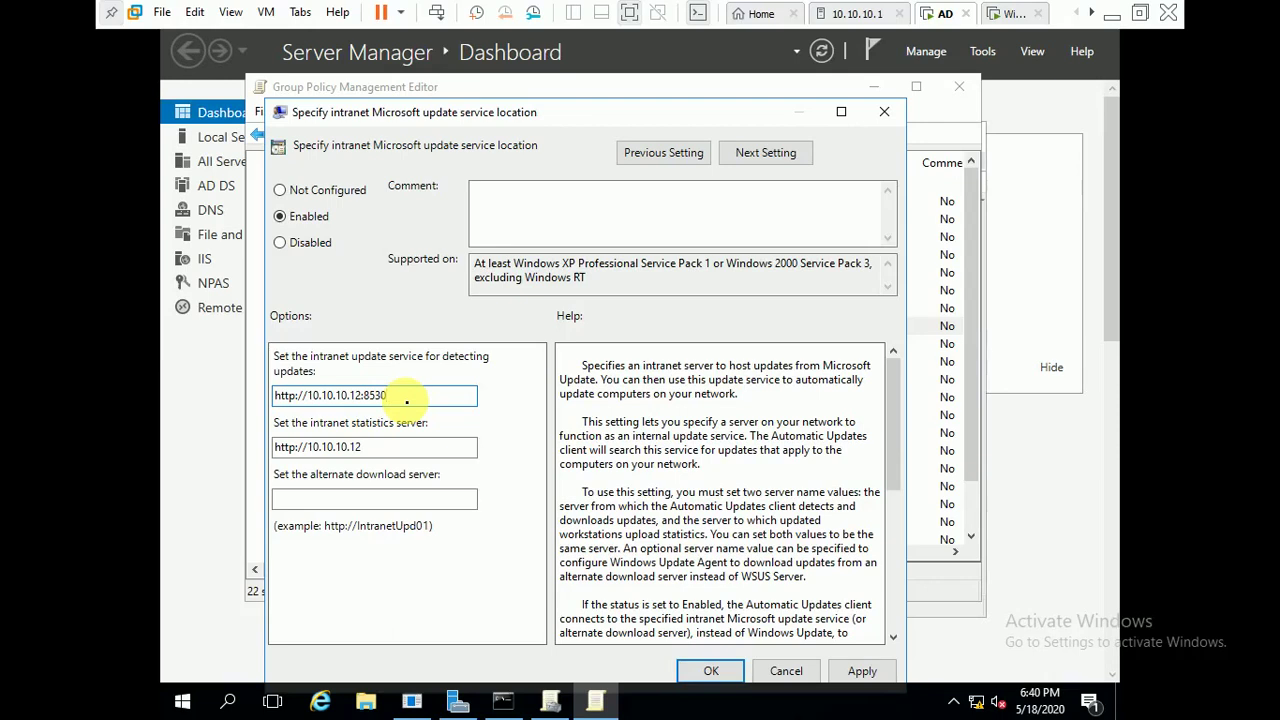
key("Tab")
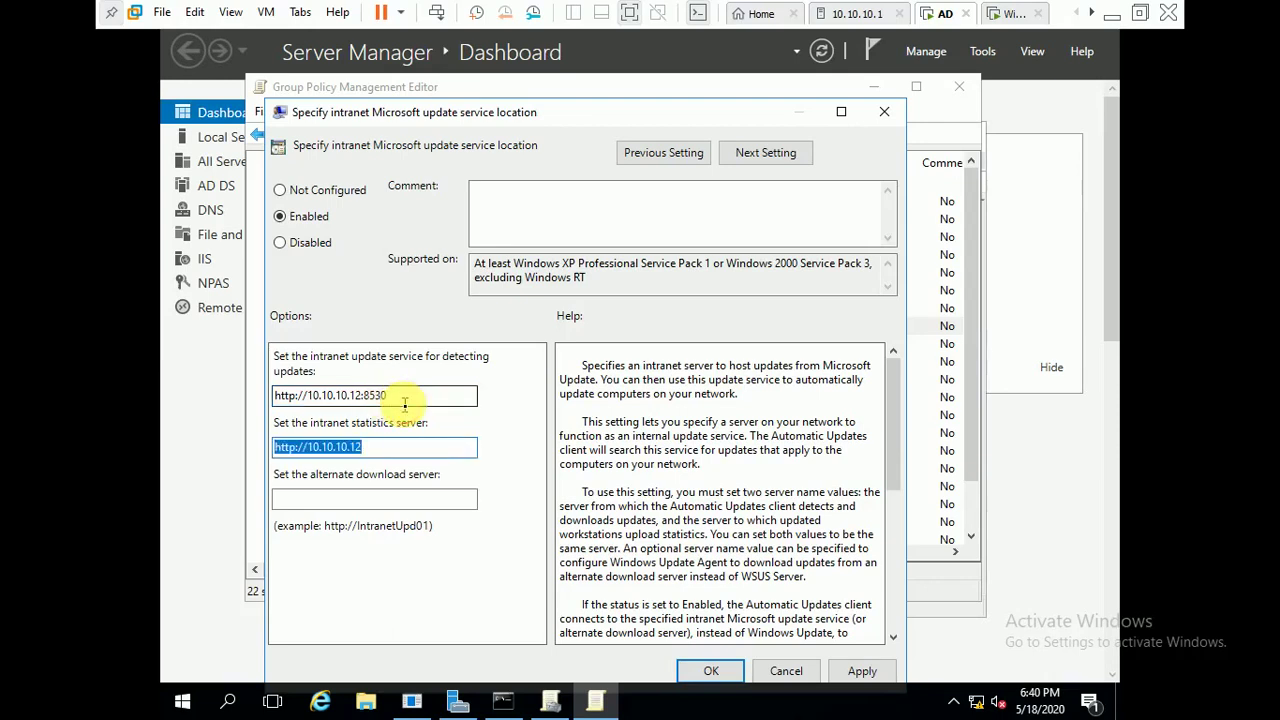
left_click(405, 401)
double_click(405, 402)
key("ctrl+c")
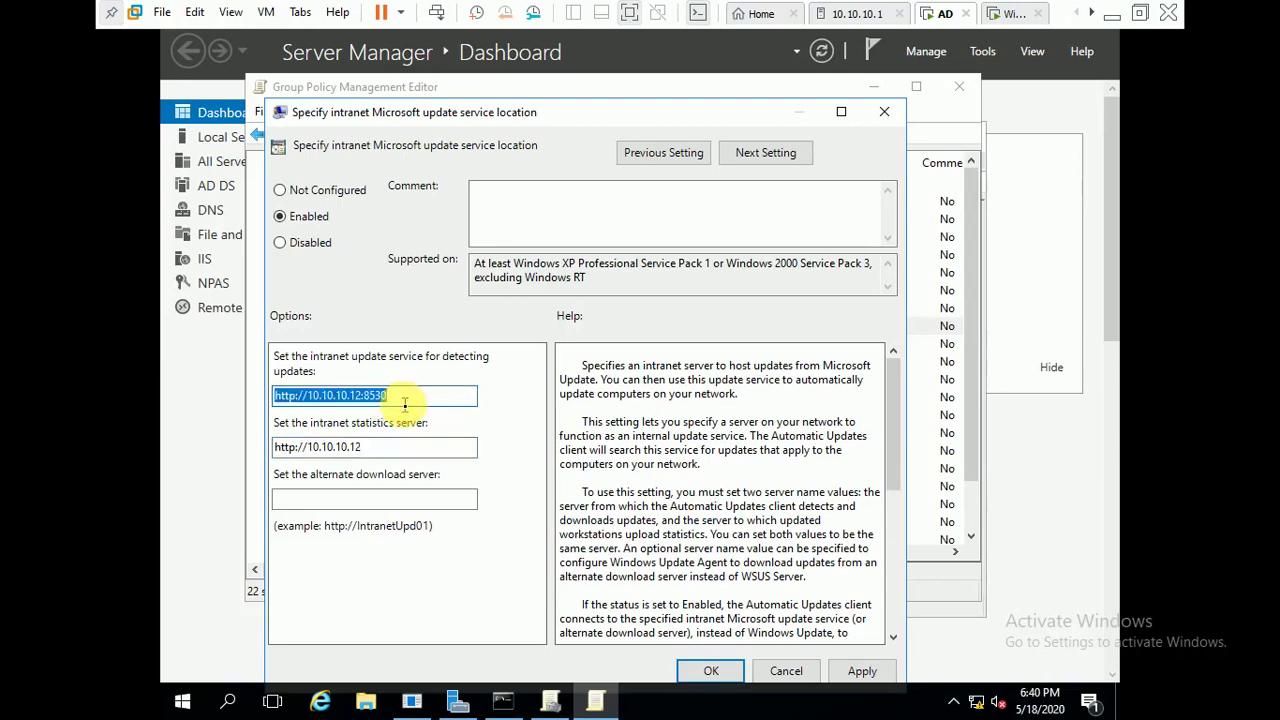
key("Tab")
key("ctrl+v")
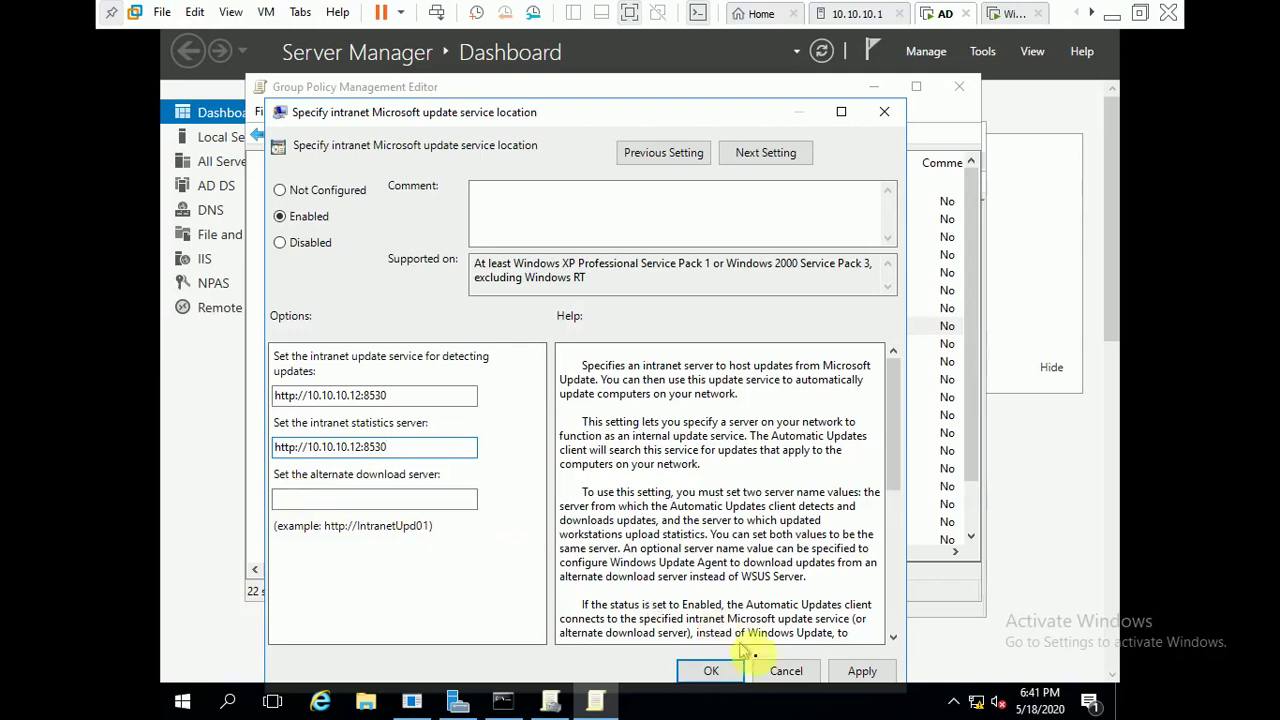
left_click(715, 674)
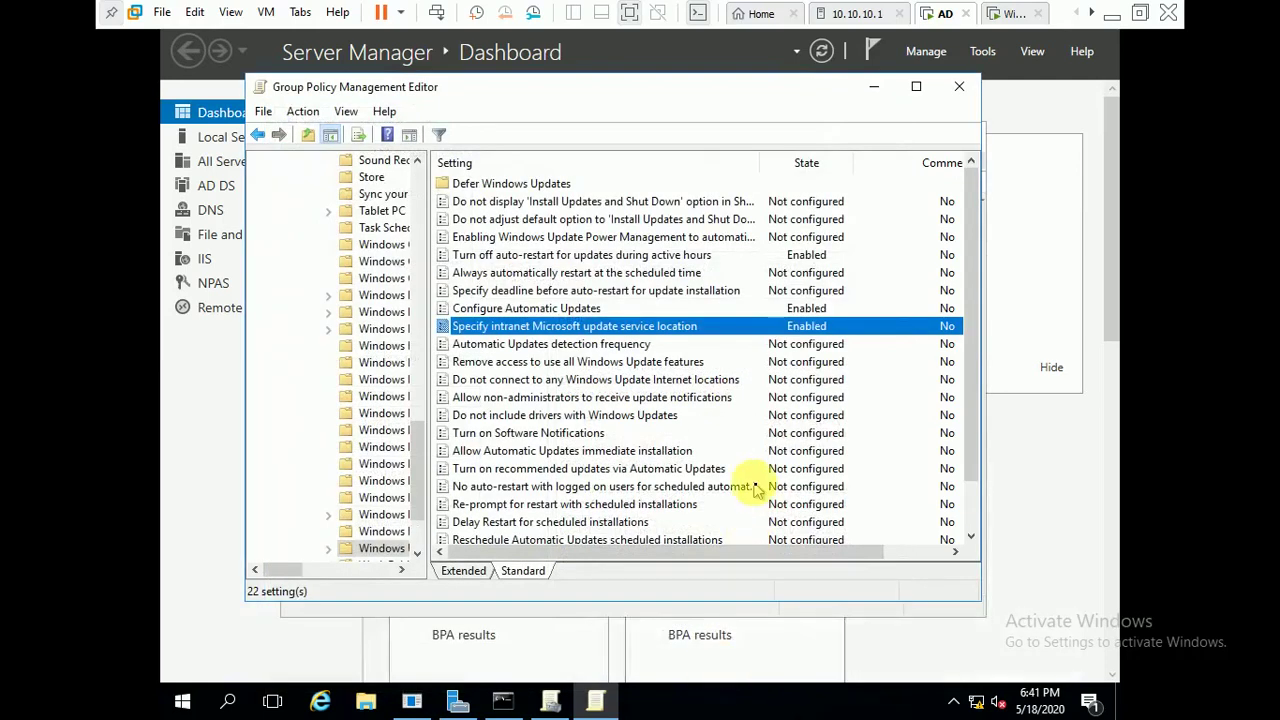
- Close the stray C: drive window and the Group Policy Management Editor
key("super+r")
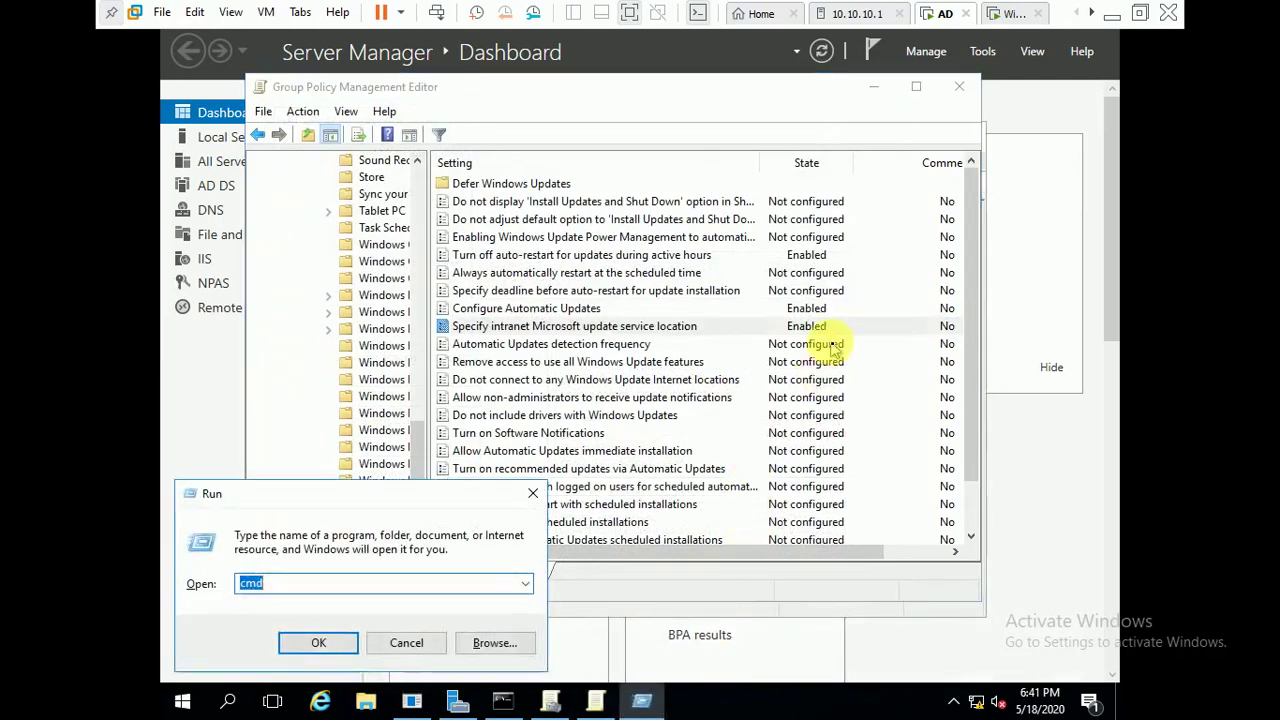
type("c:\\")
key("Return")
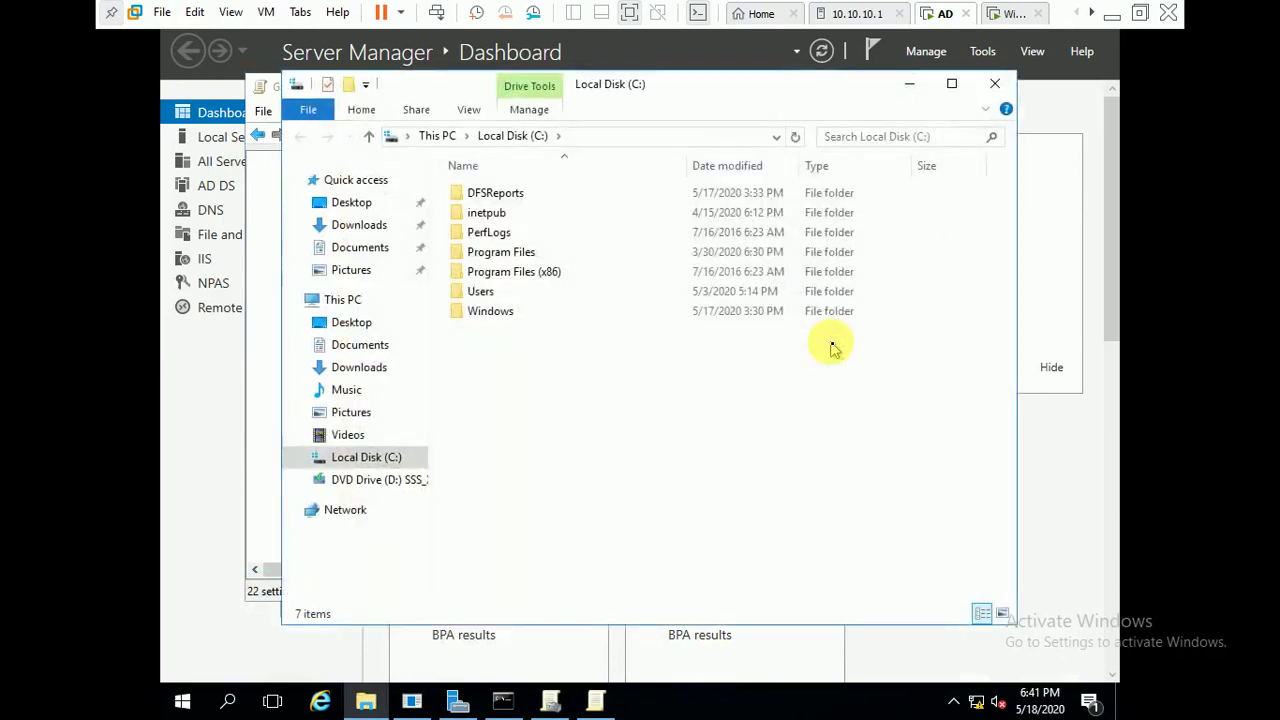
key("alt+F4")
key("alt+F4")
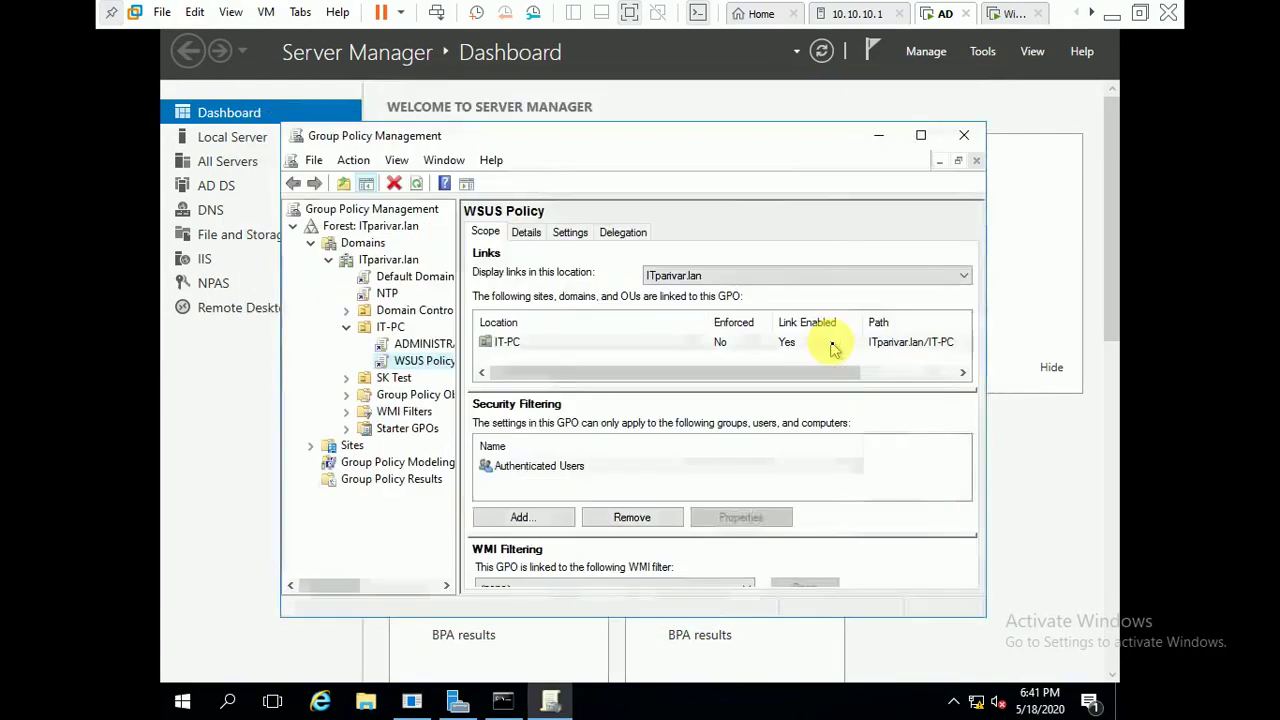
key("alt+F4")
- Run gpupdate in a new Command Prompt on the server
key("super+r")
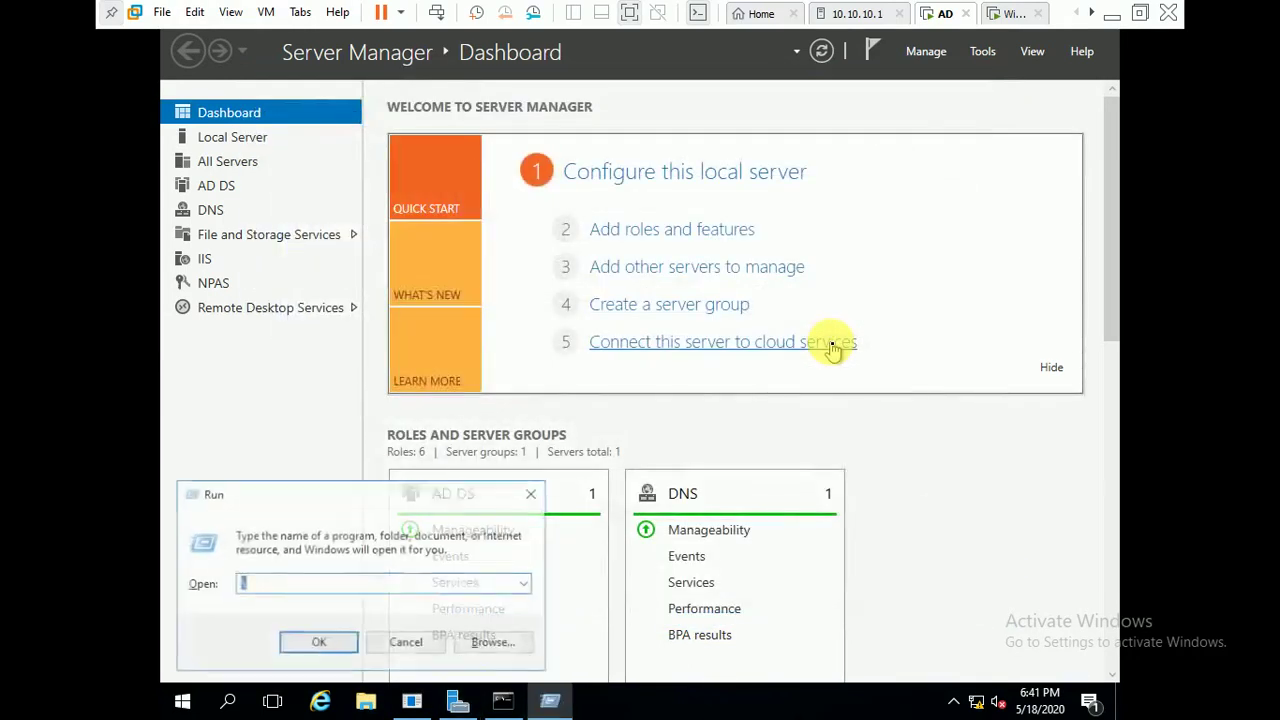
type("c")
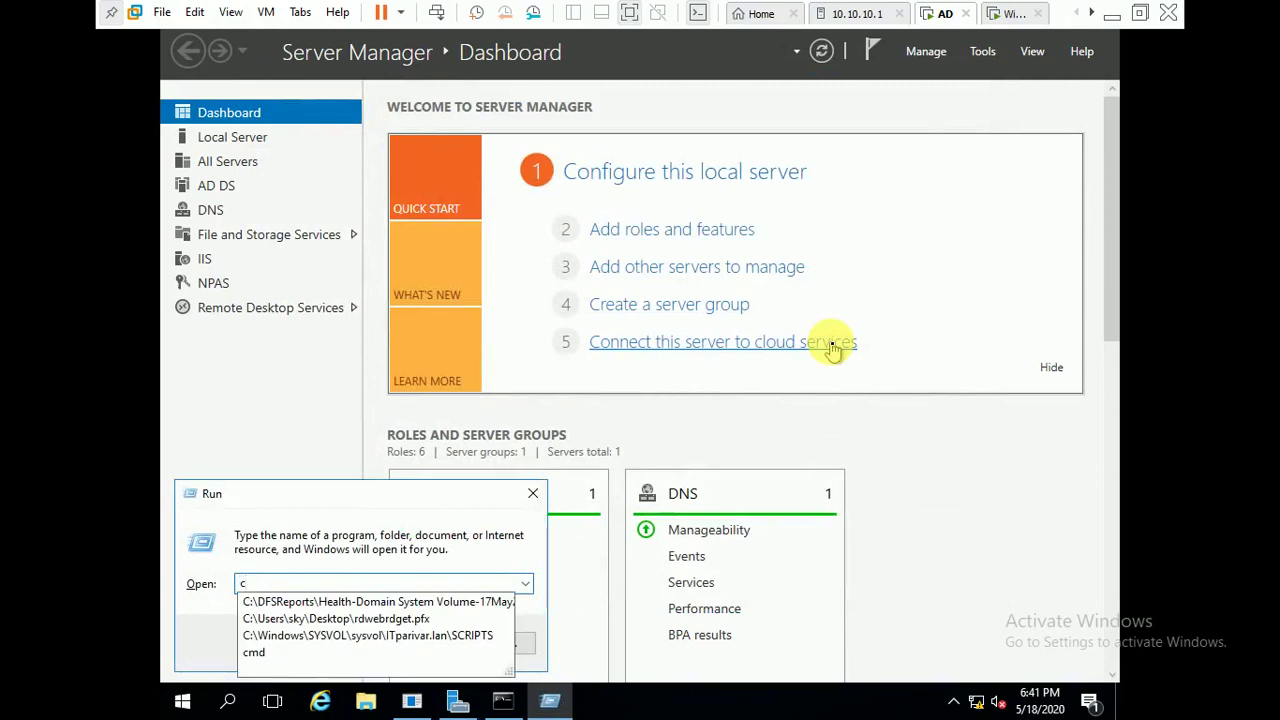
type("md")
key("Return")
type("gp")
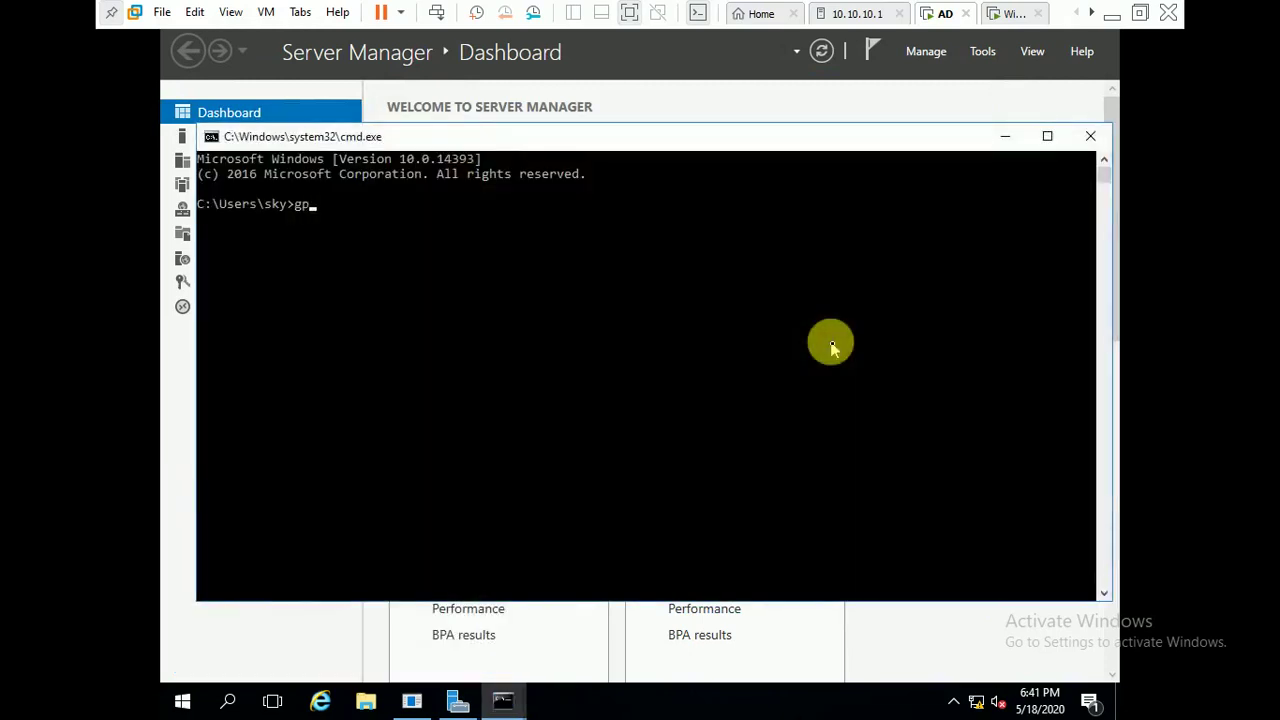
type("updat")
type("e")
key("Return")
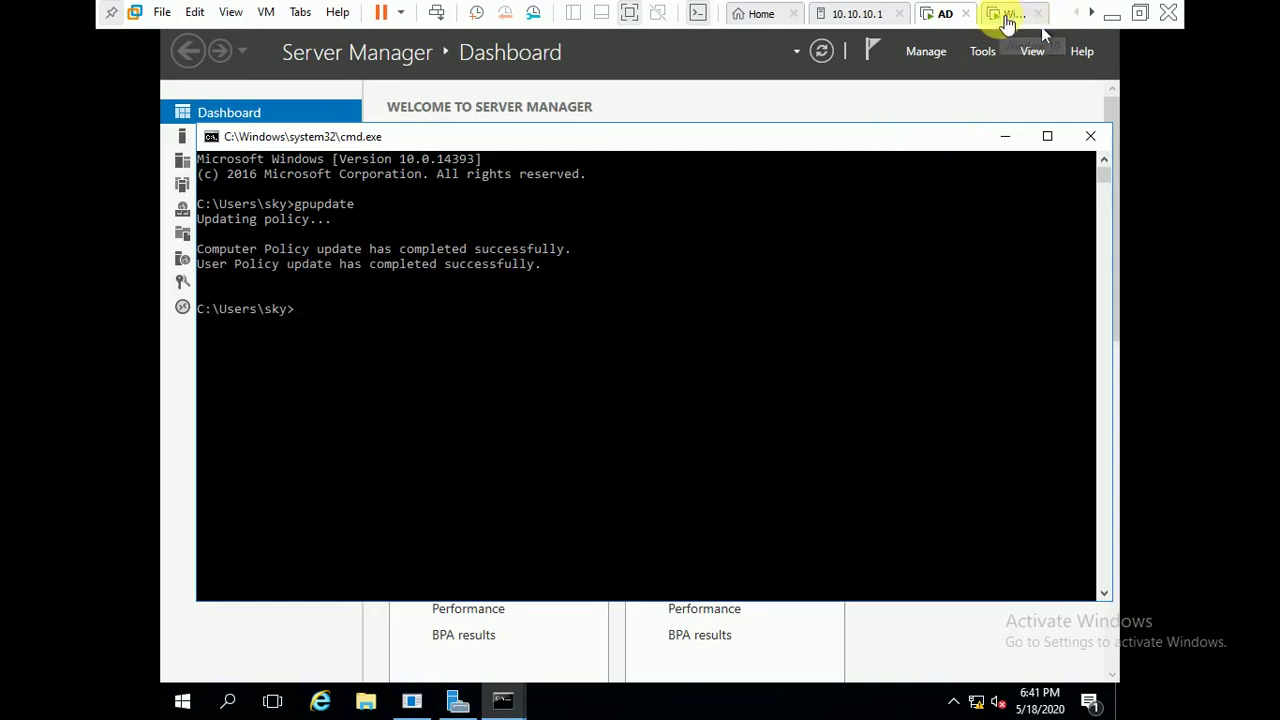
- On the Windows 10 client, run gpupdate in a Command Prompt to refresh Group Policy
left_click(1008, 14)
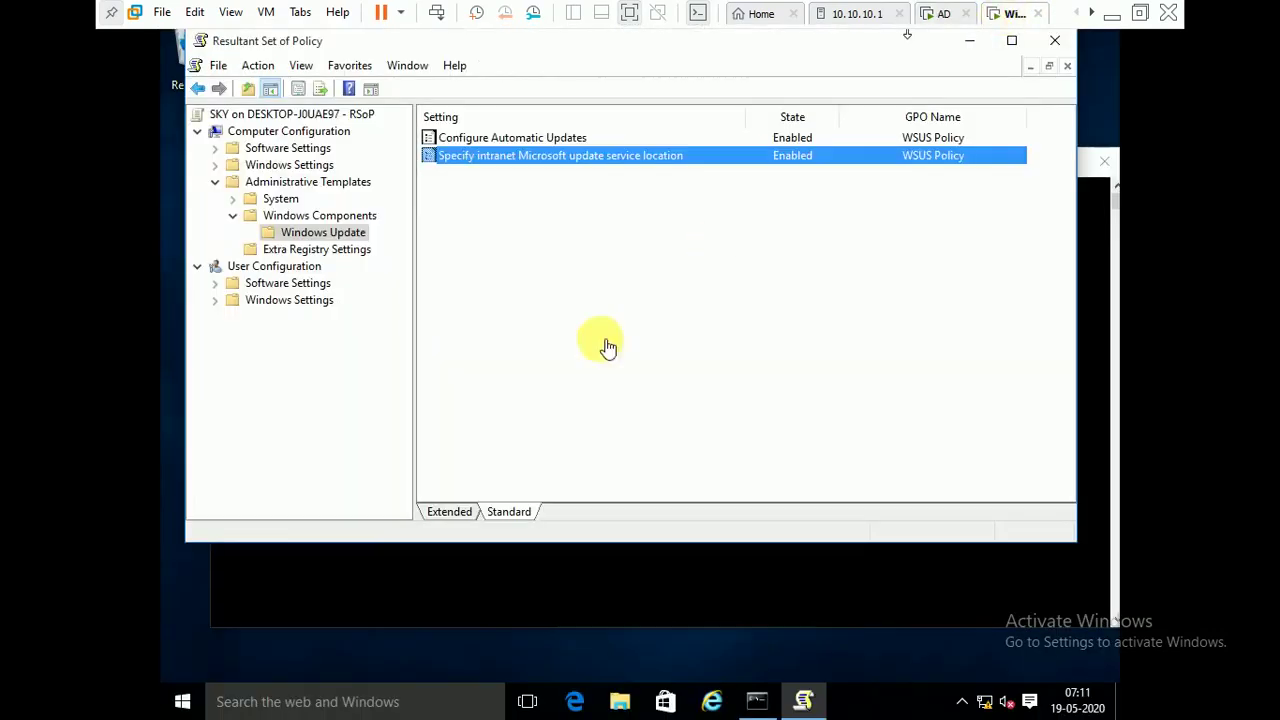
left_click(492, 350)
key("super+r")
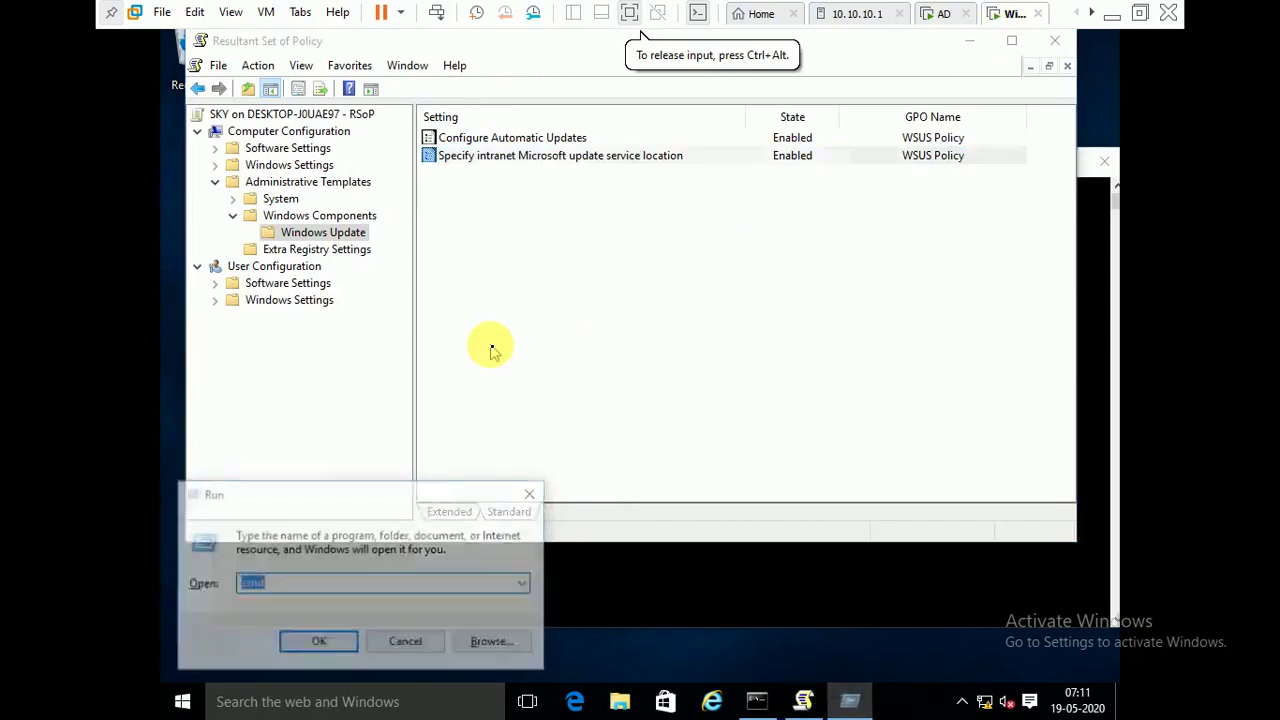
key("Return")
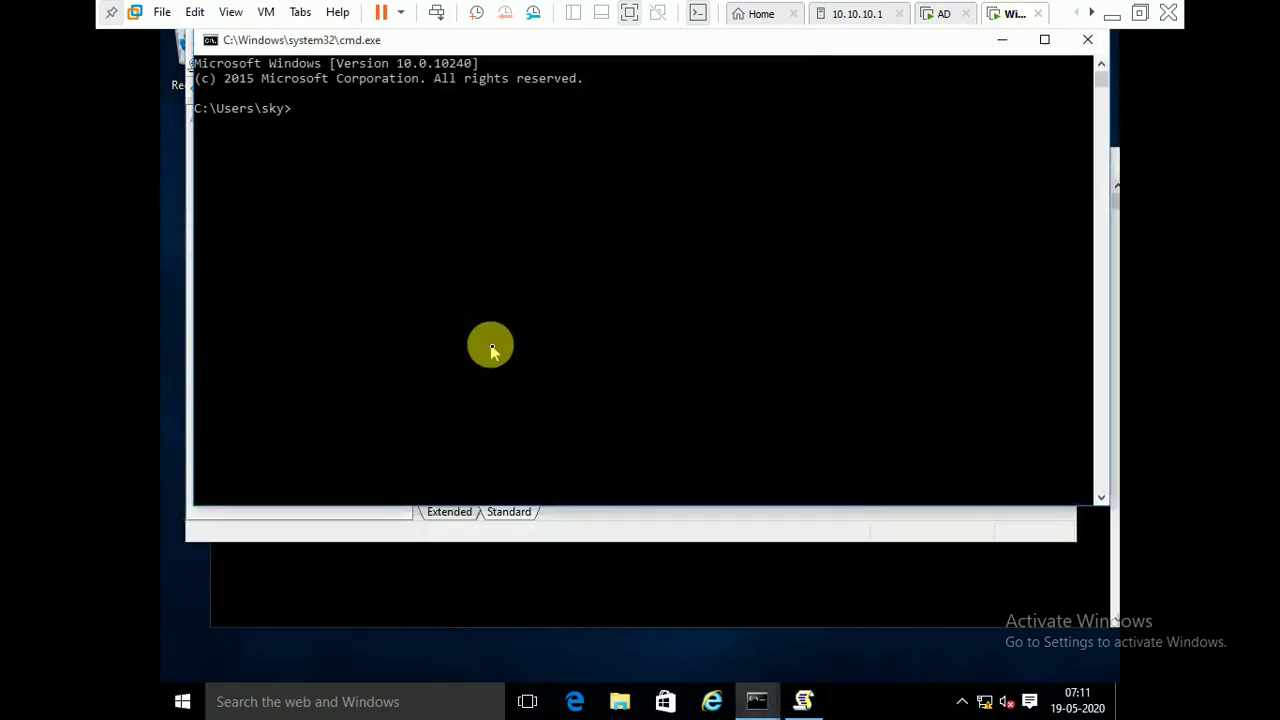
type("update")
key("Return")
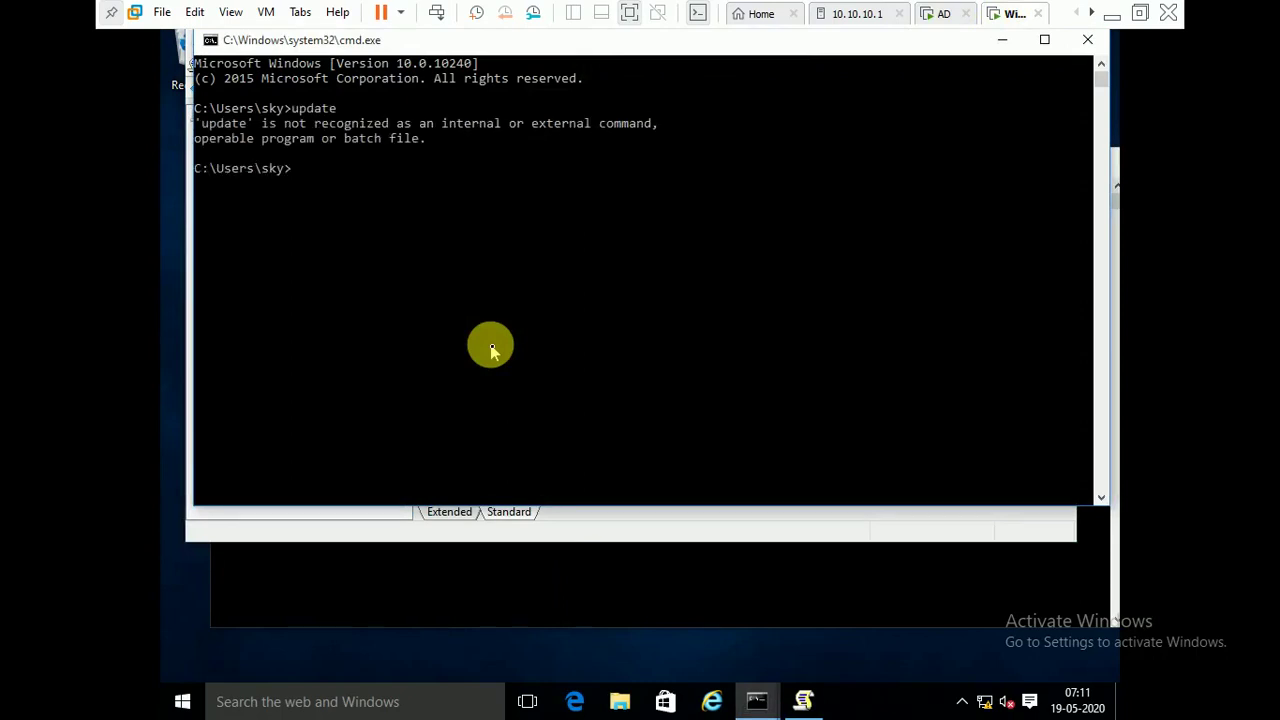
type("gpupdate")
key("Return")
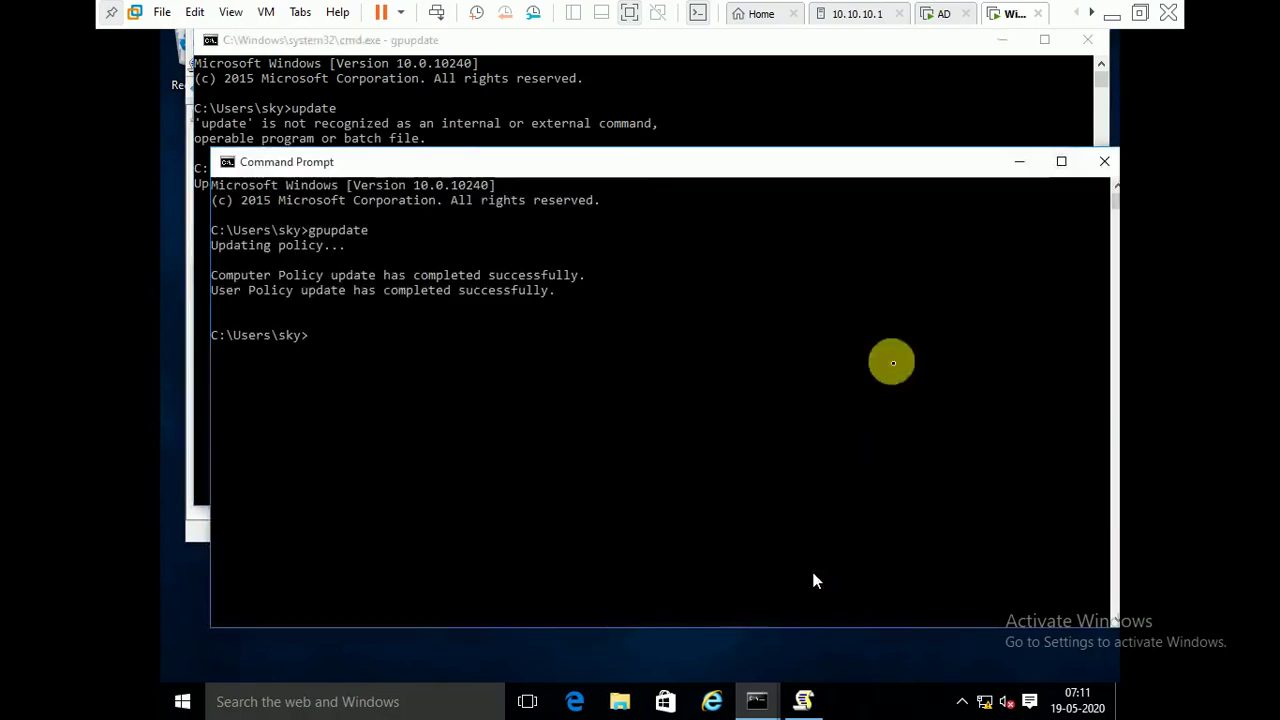
- Close both command windows and the old RSoP report without saving console settings
left_click(1080, 39)
left_click(1080, 39)
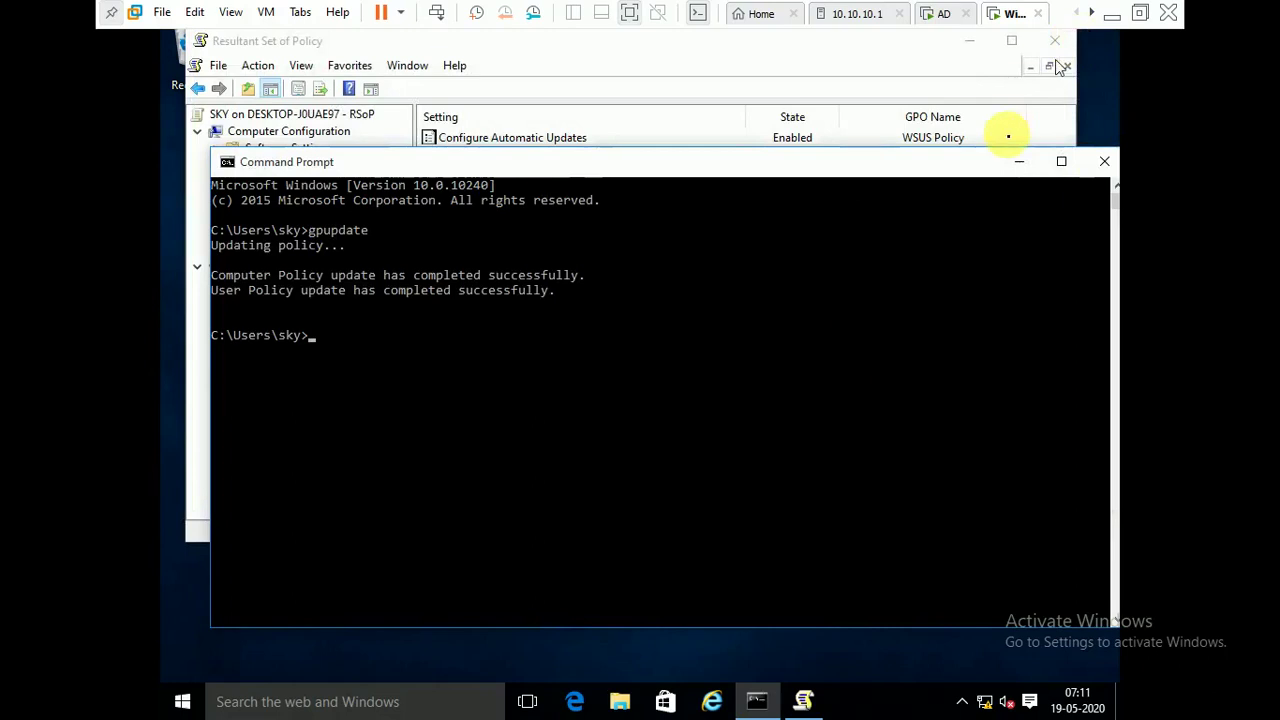
left_click(1103, 163)
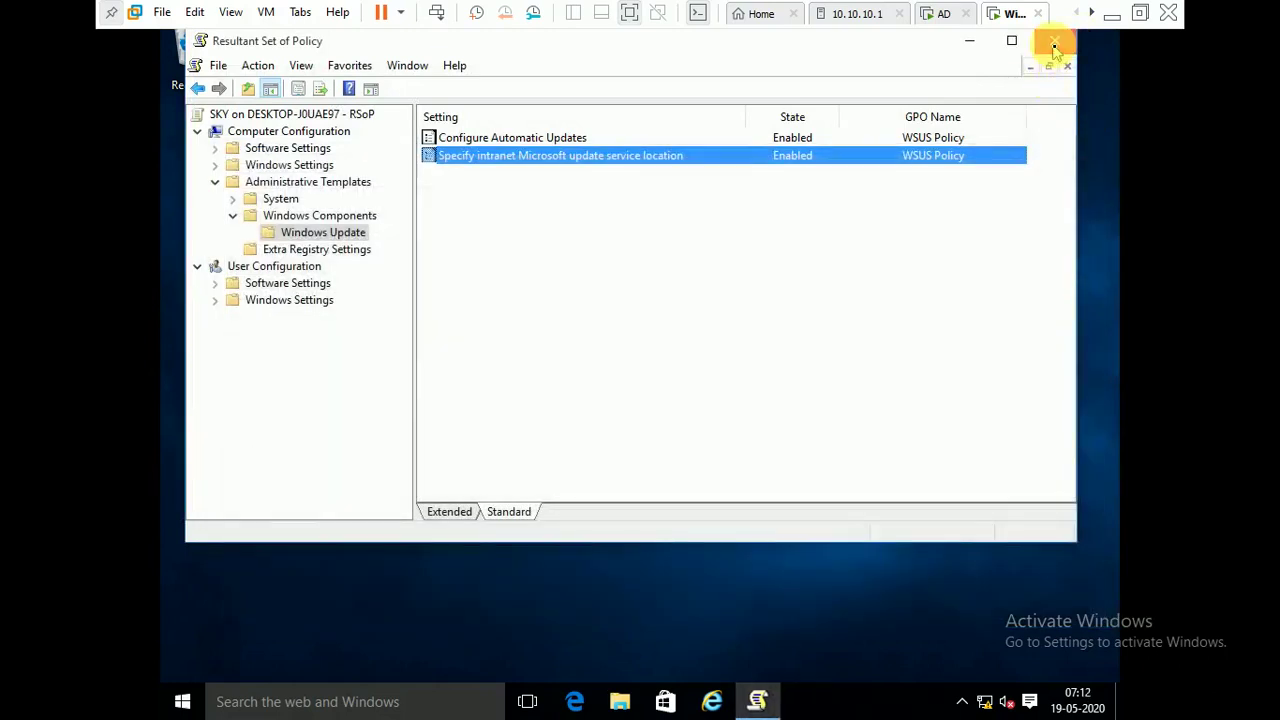
left_click(1054, 45)
left_click(646, 340)
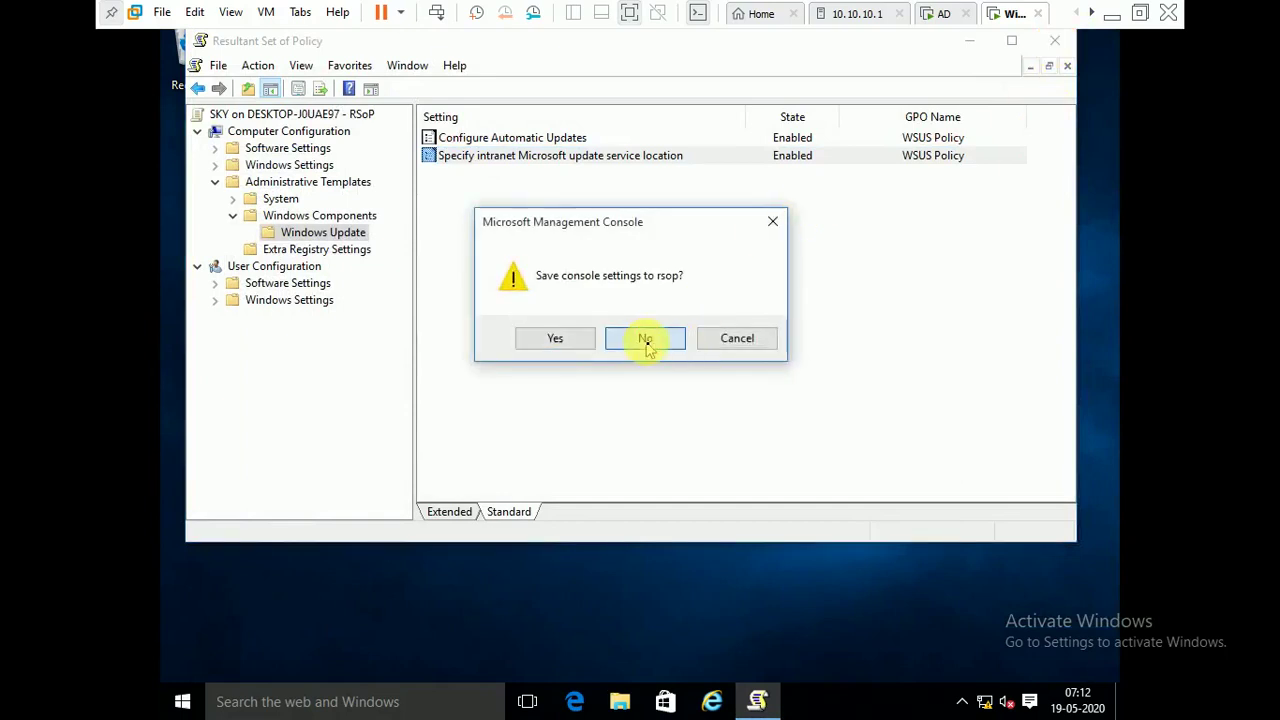
key("super+r")
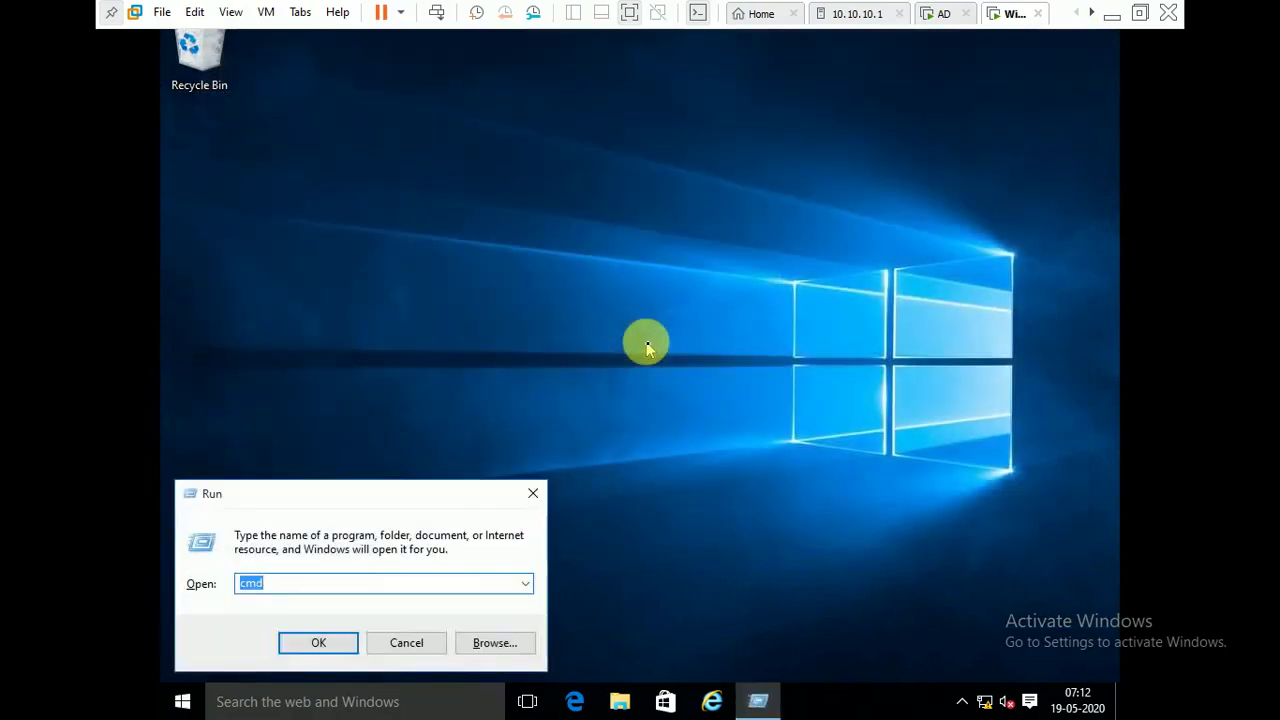
- Relaunch rsop.msc from Start search and close the Edge window that opened by mistake
key("BackSpace")
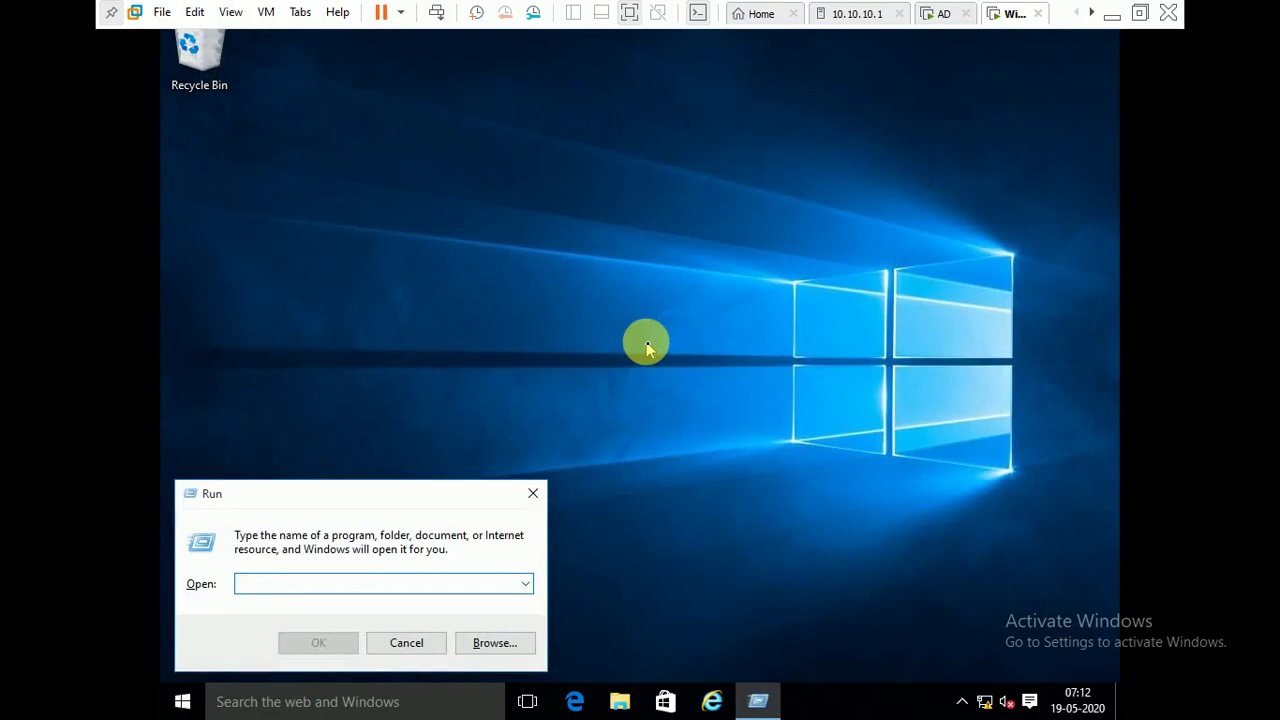
key("Escape")
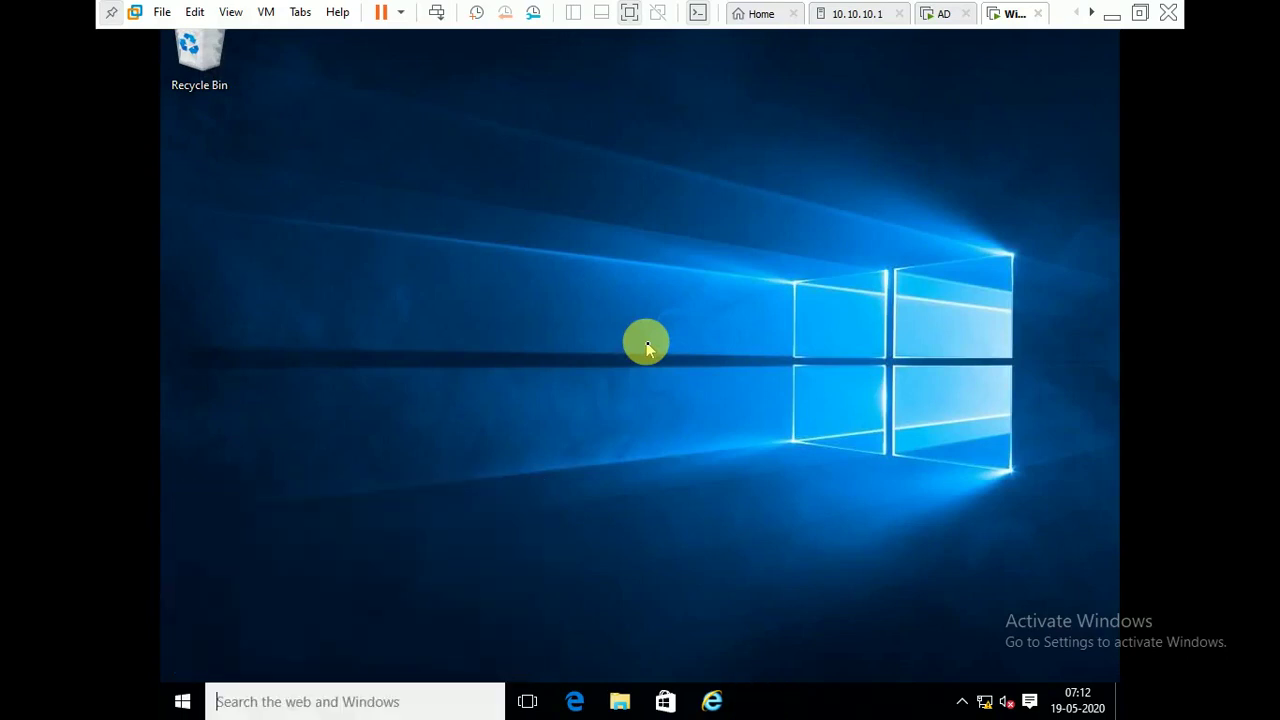
key("super")
type("rsop")
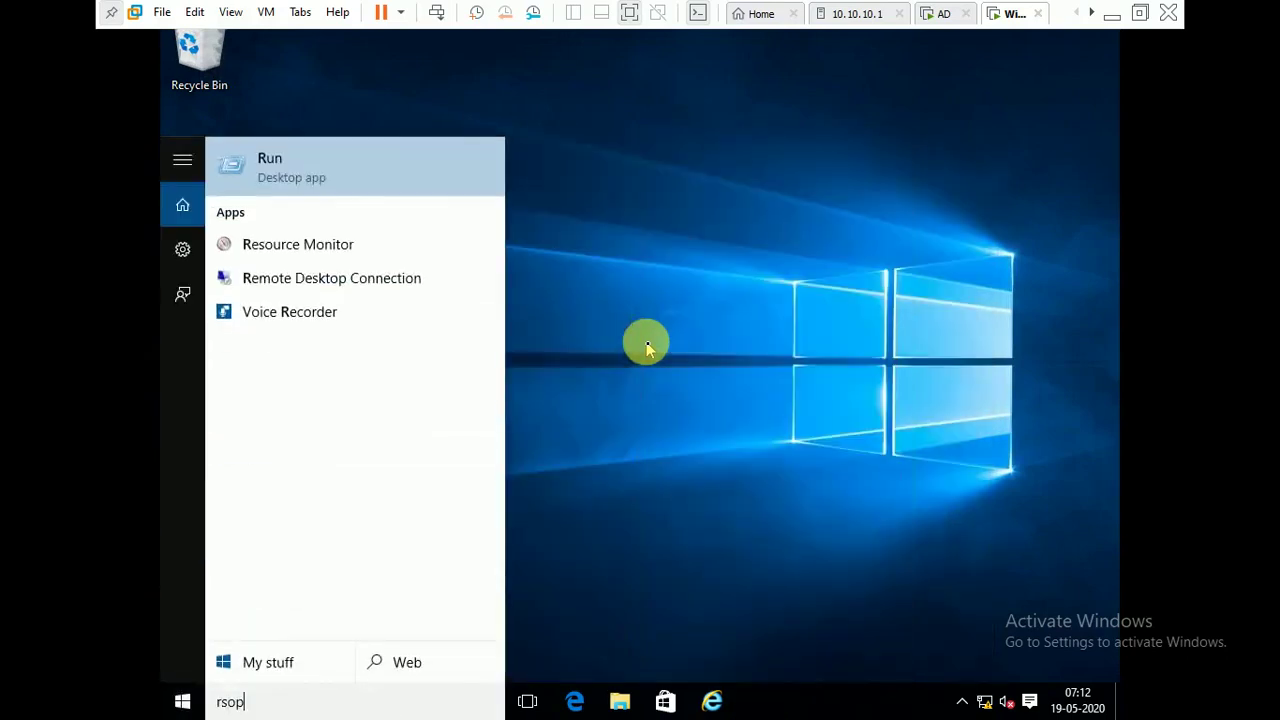
type(".,sc")
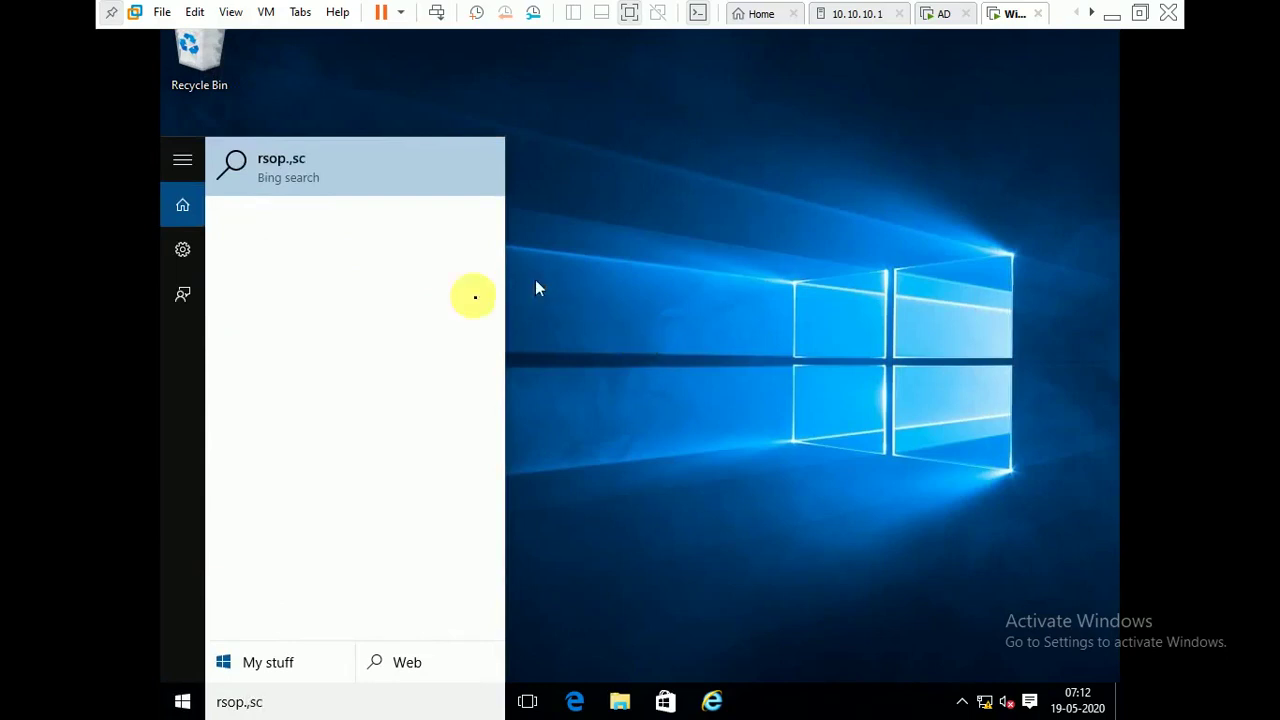
left_click(522, 428)
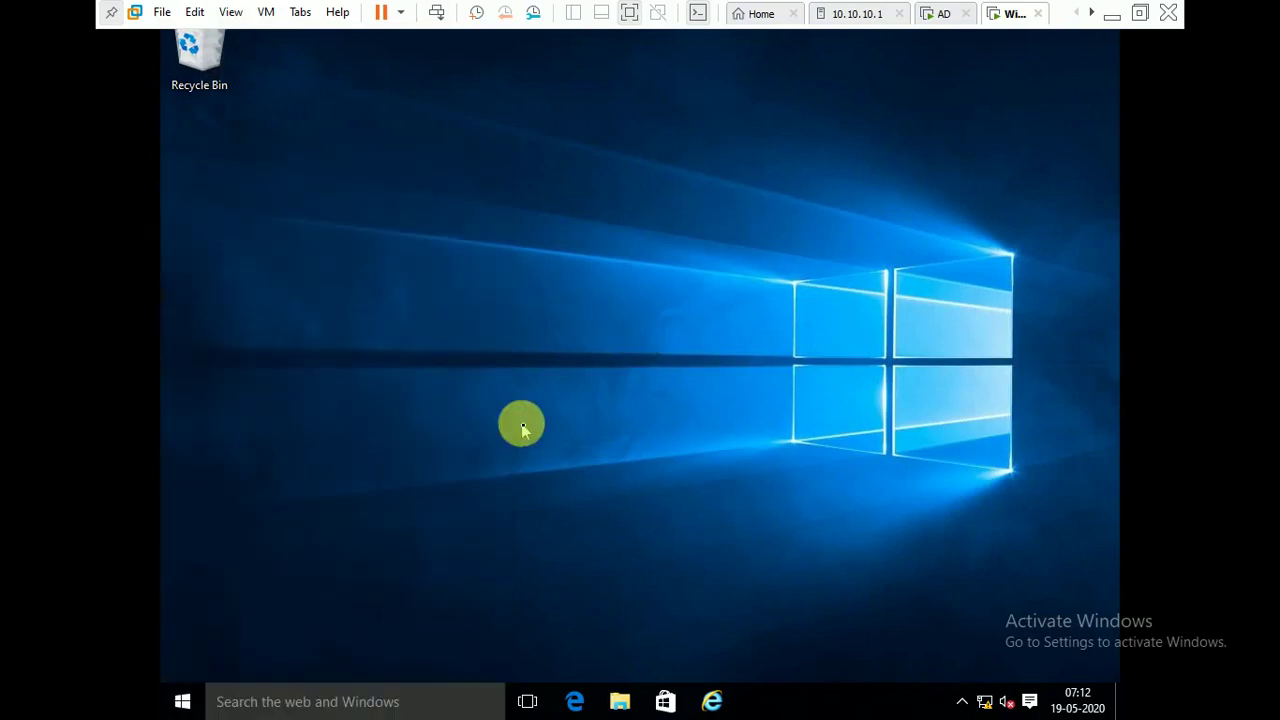
key("super")
type("rsop.")
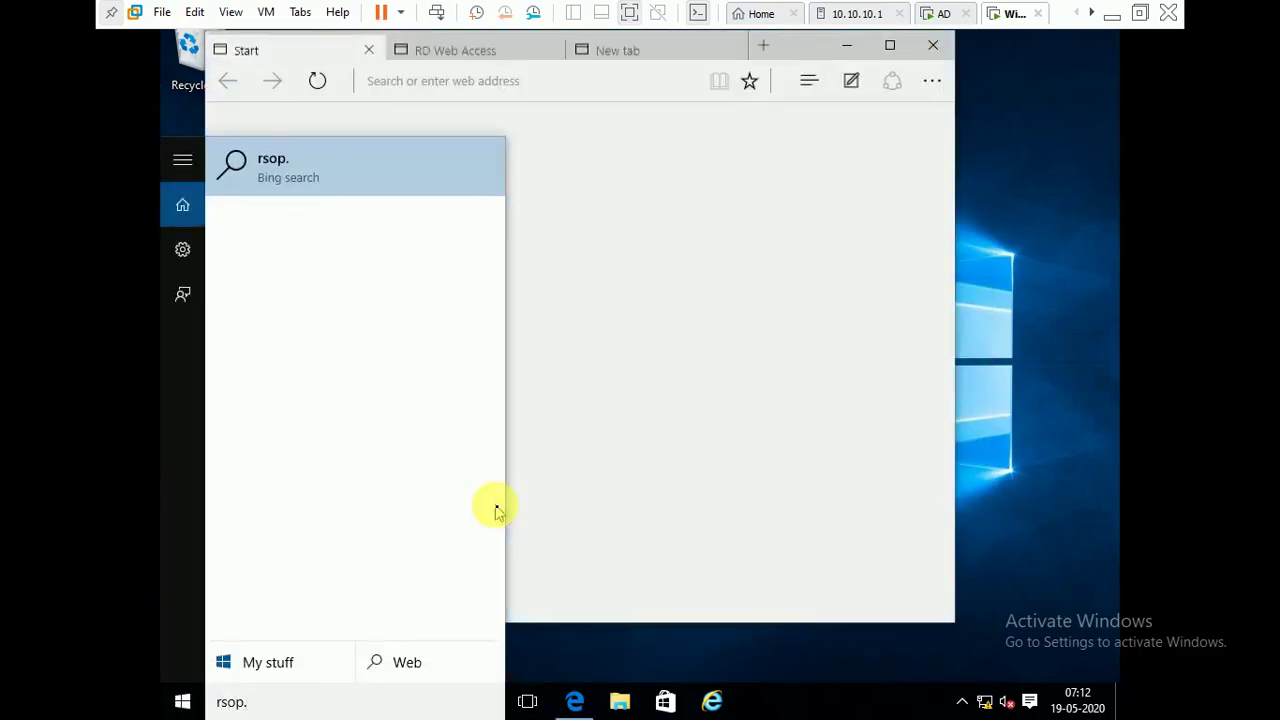
type("msc")
key("Return")
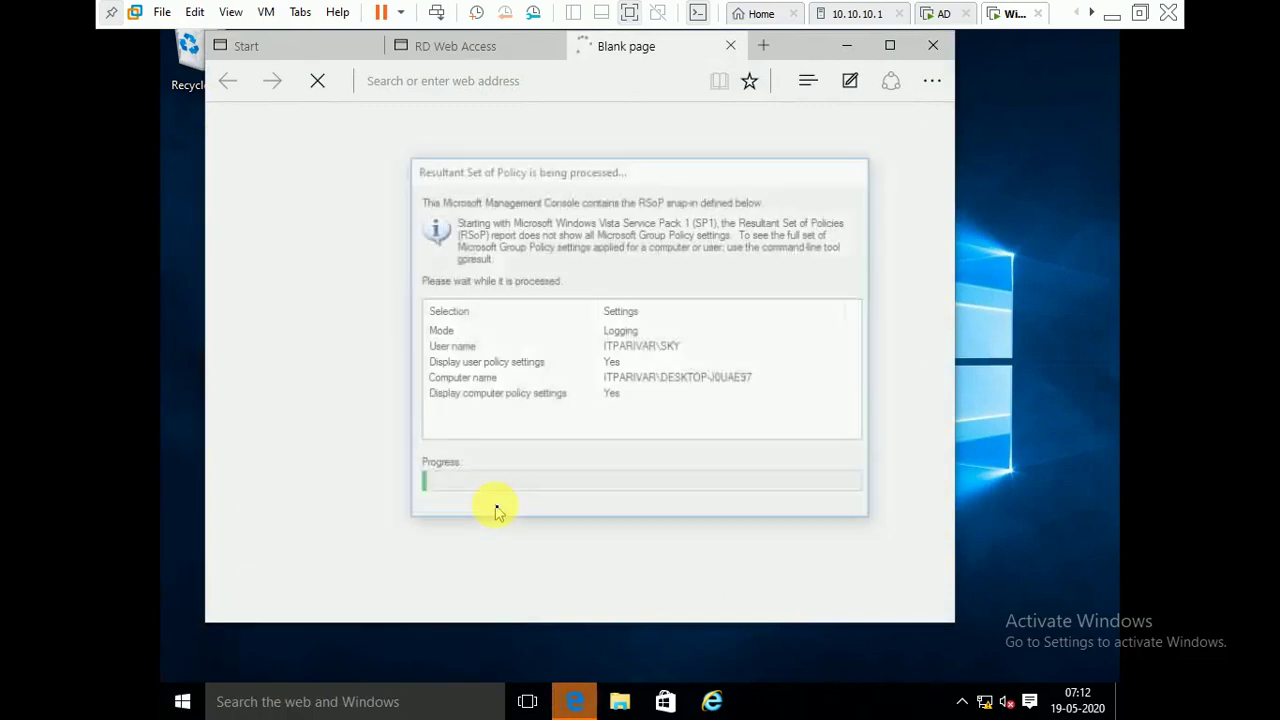
left_click(933, 45)
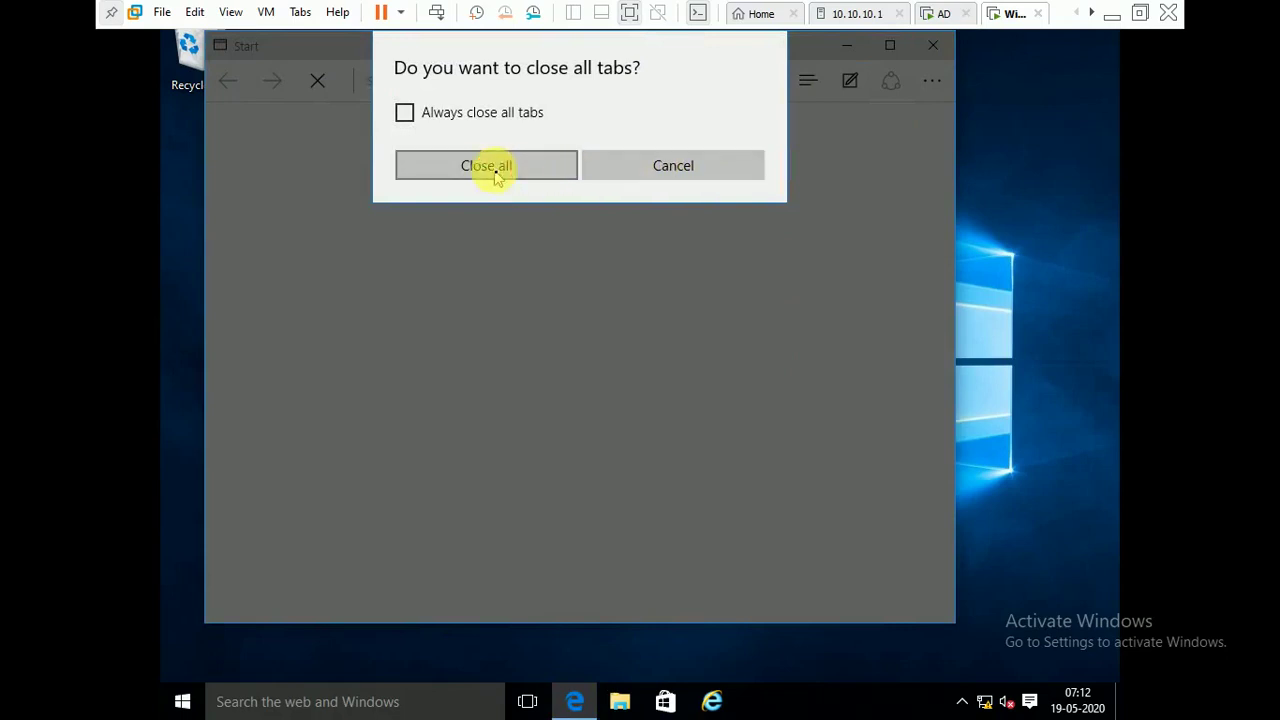
left_click(533, 176)
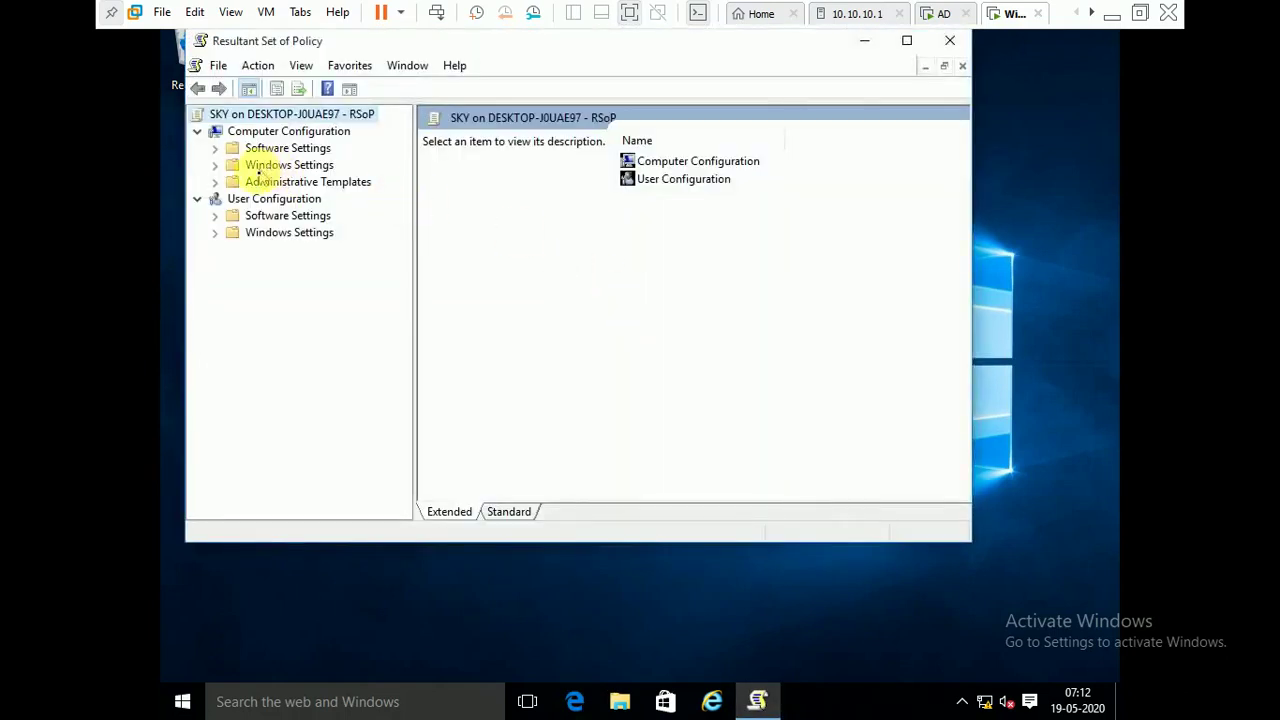
double_click(258, 182)
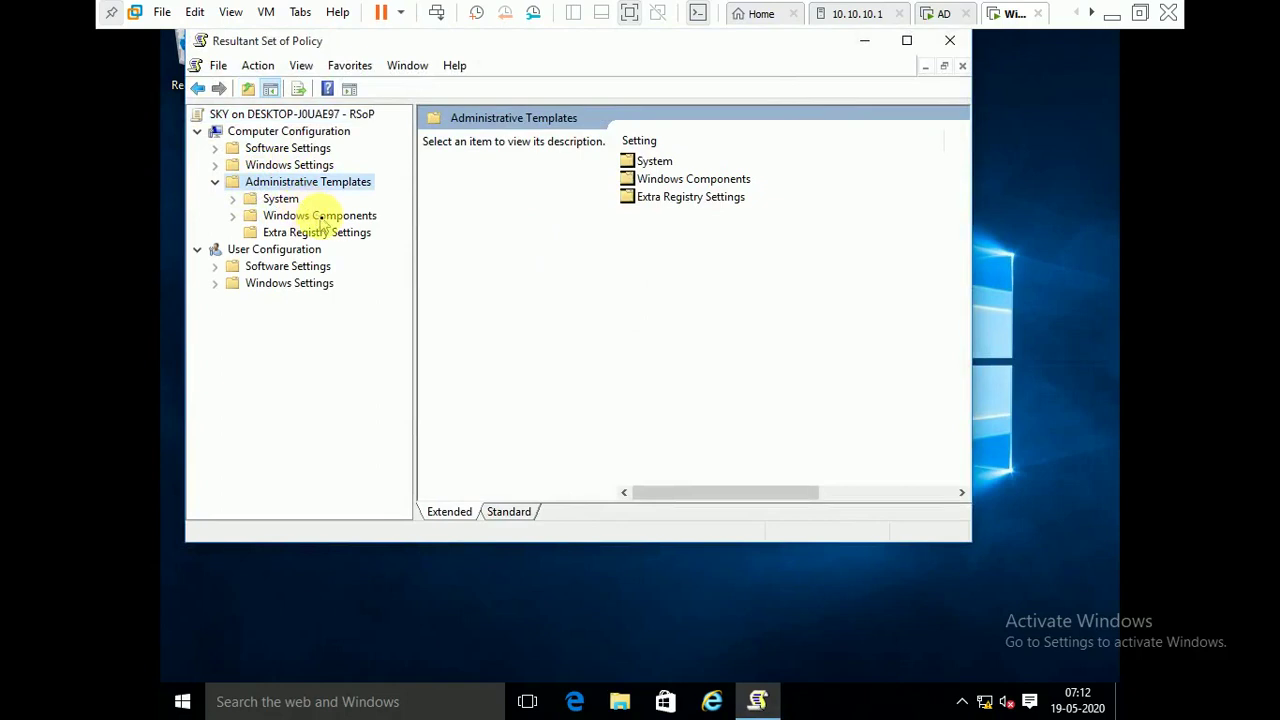
double_click(320, 216)
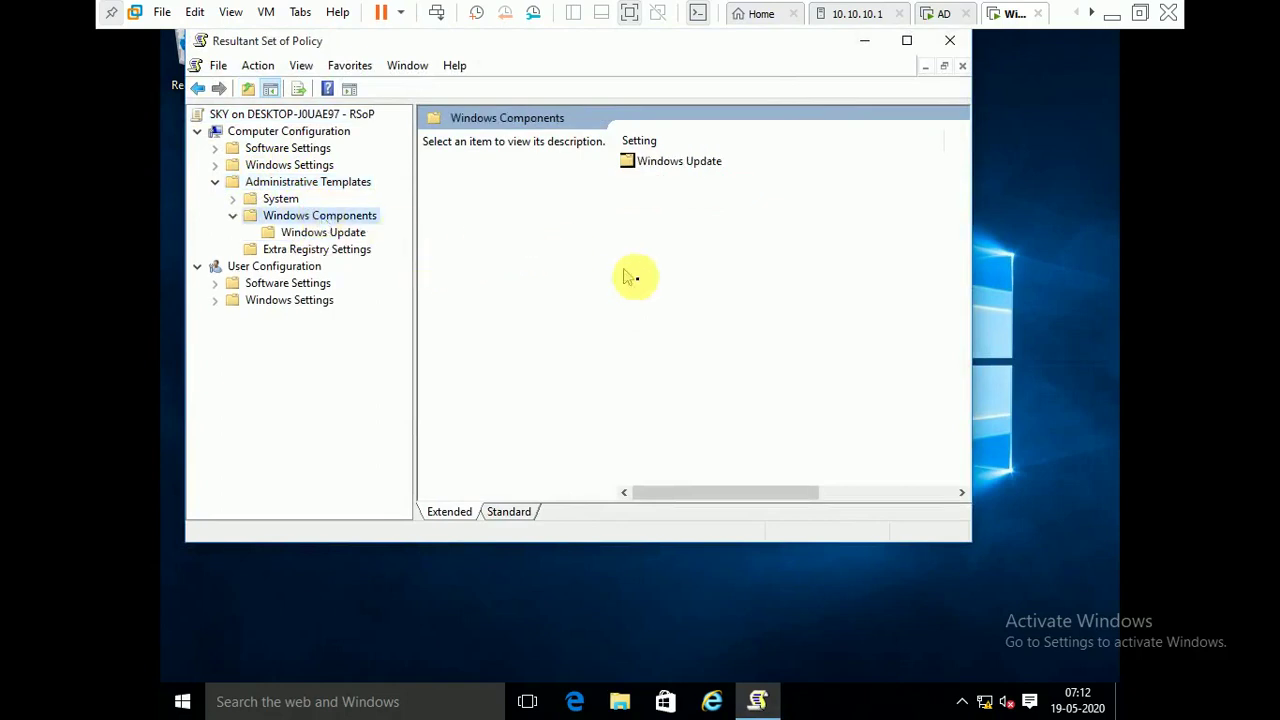
double_click(667, 172)
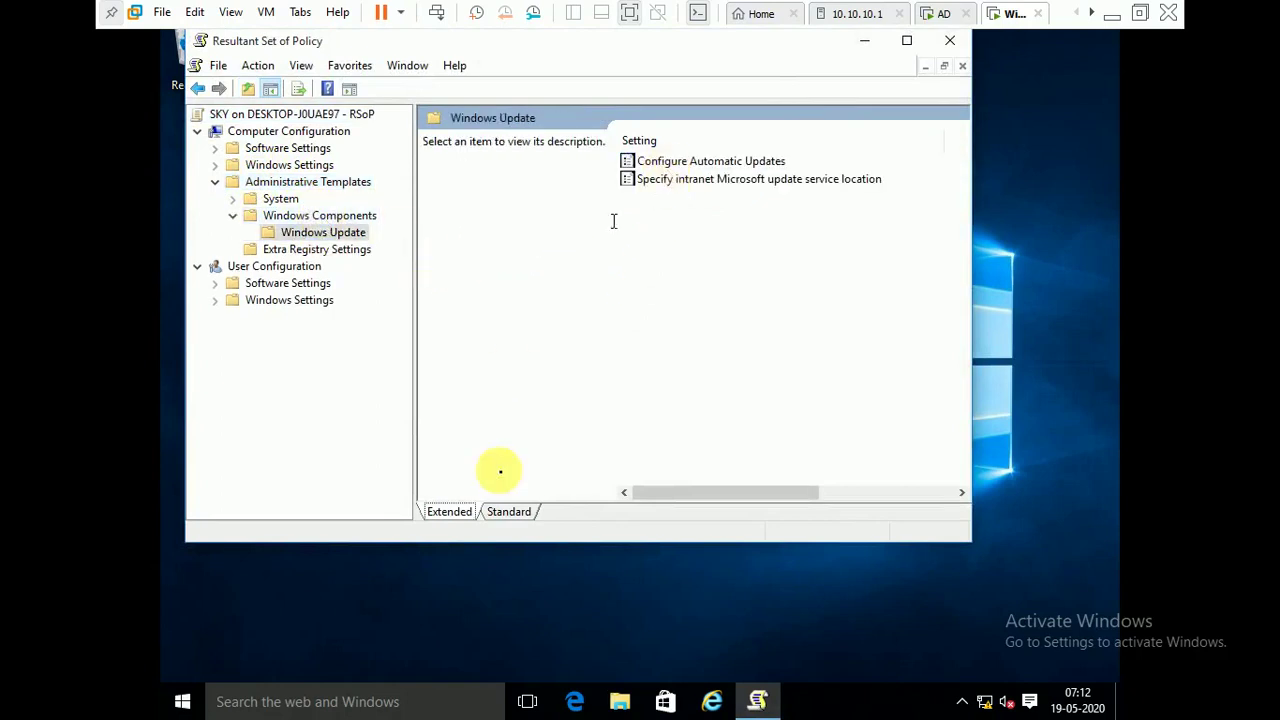
left_click(501, 510)
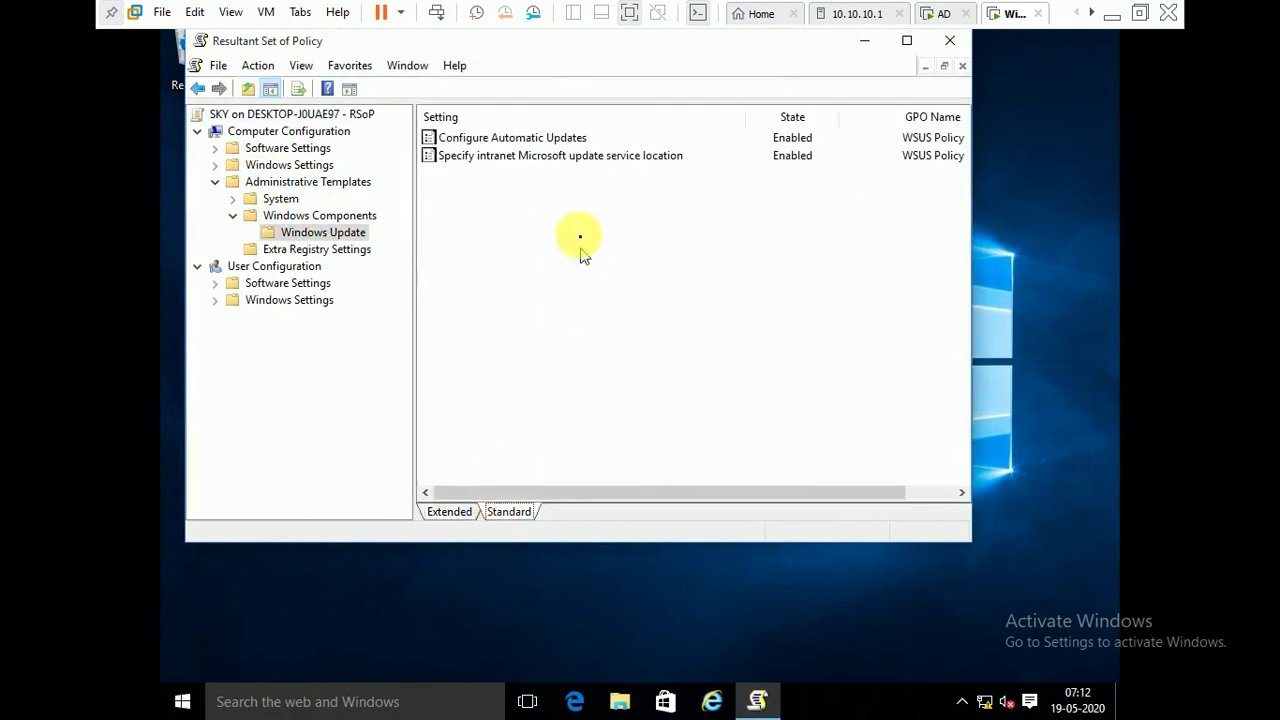
double_click(527, 155)
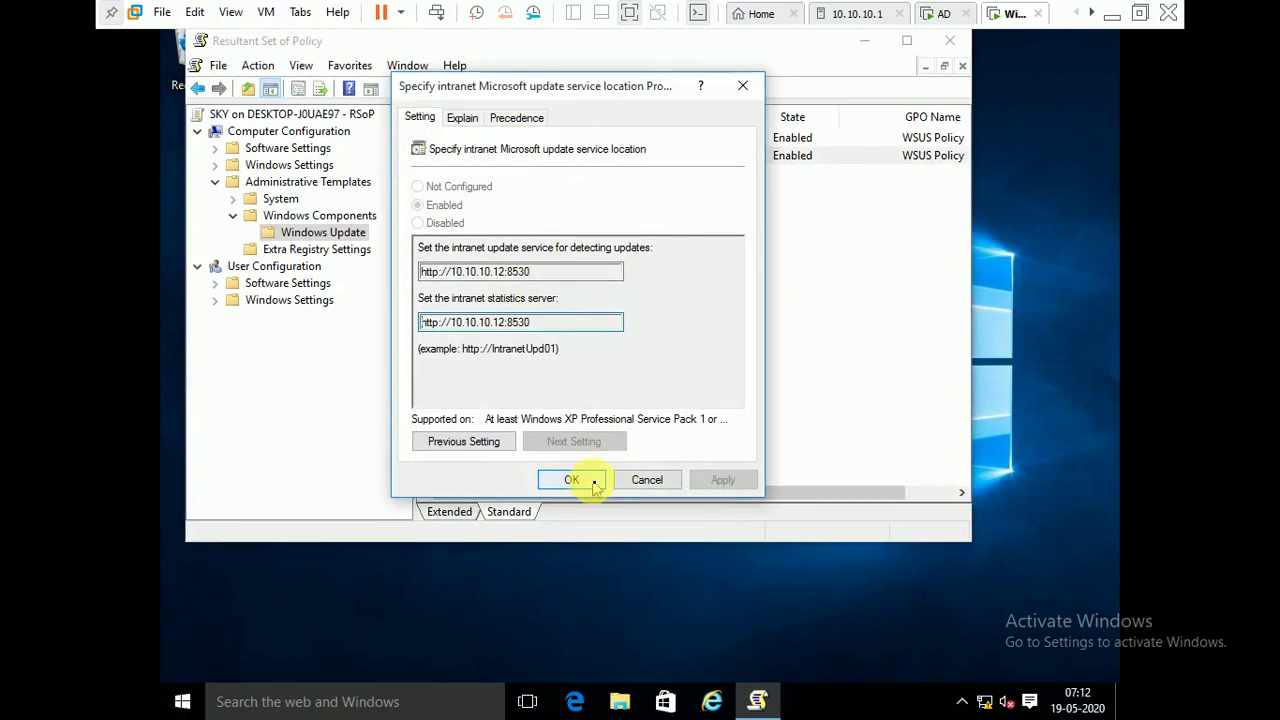
left_click(572, 480)
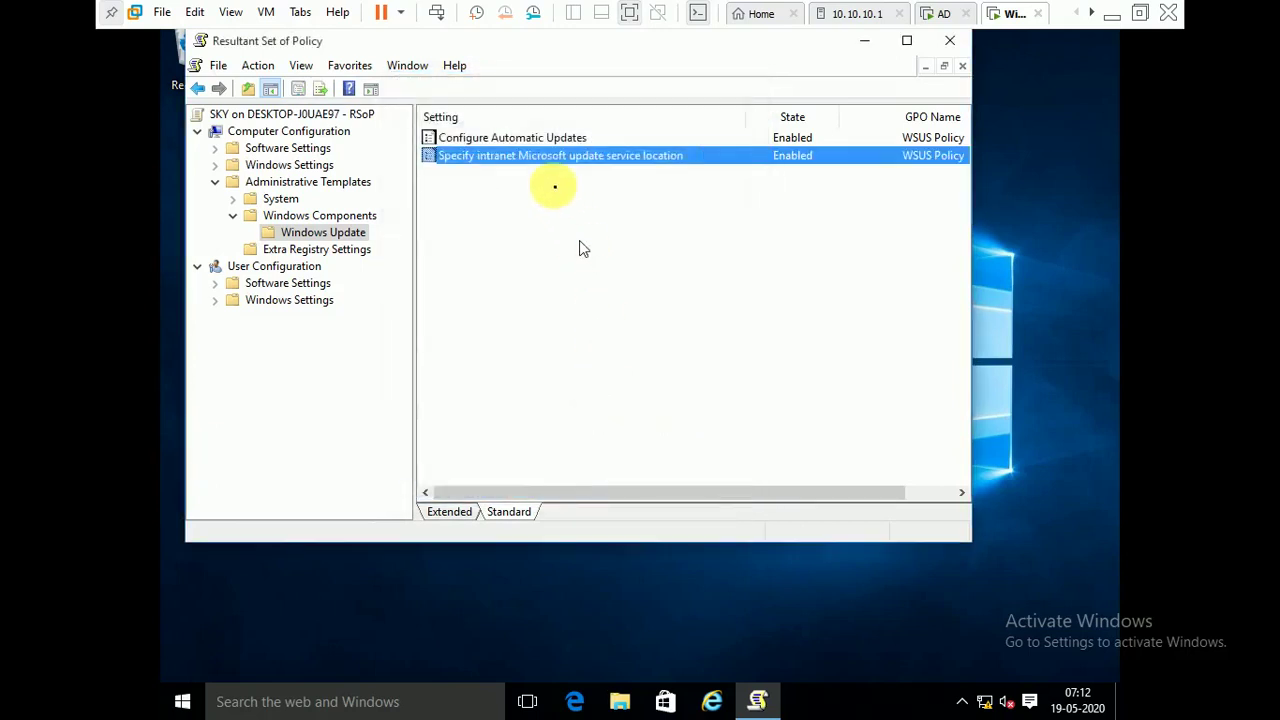
left_click(545, 139)
left_click(541, 156)
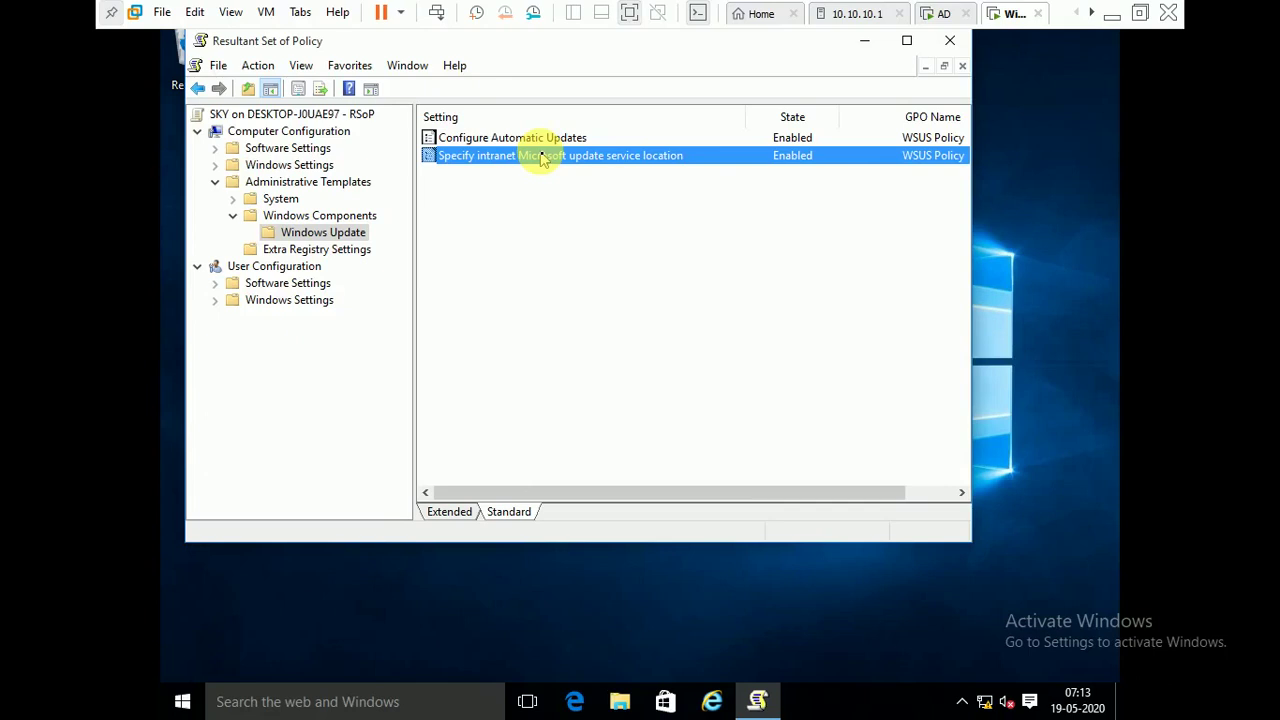
- Close the server's leftover gpupdate window and minimize VMware to show the host desktop
left_click(946, 14)
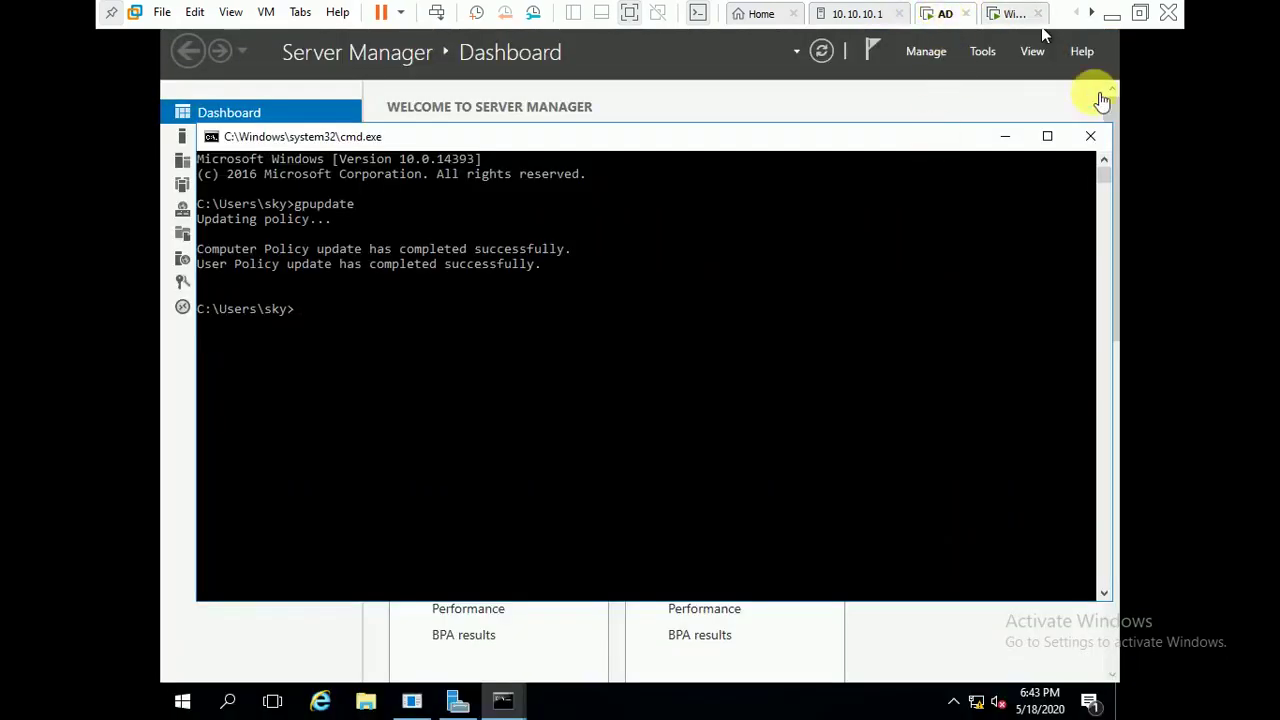
left_click(1092, 138)
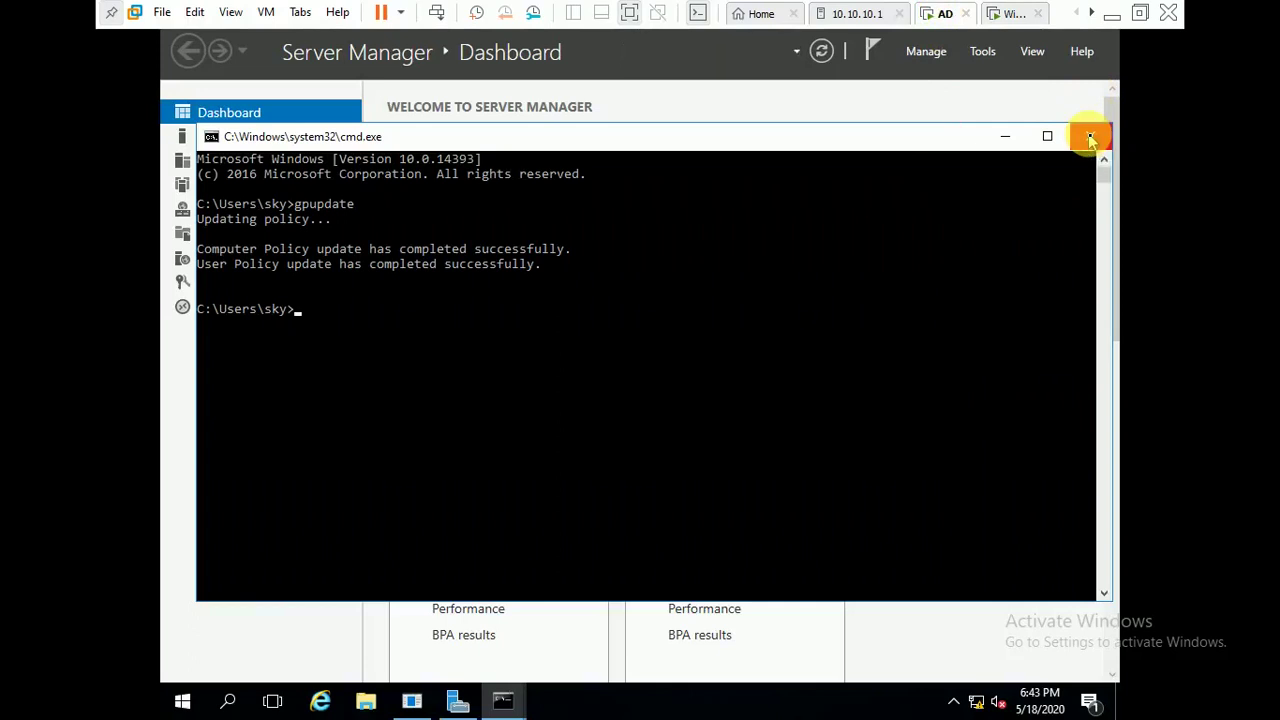
left_click(1090, 137)
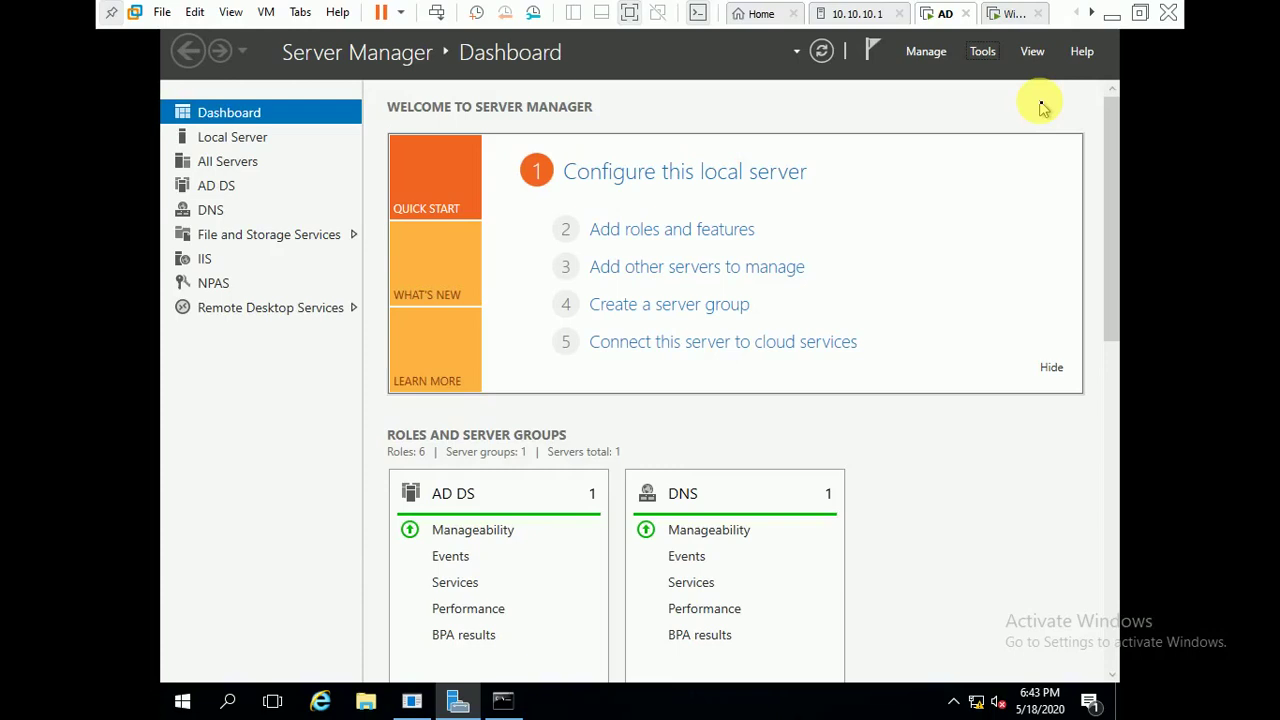
left_click(1118, 17)
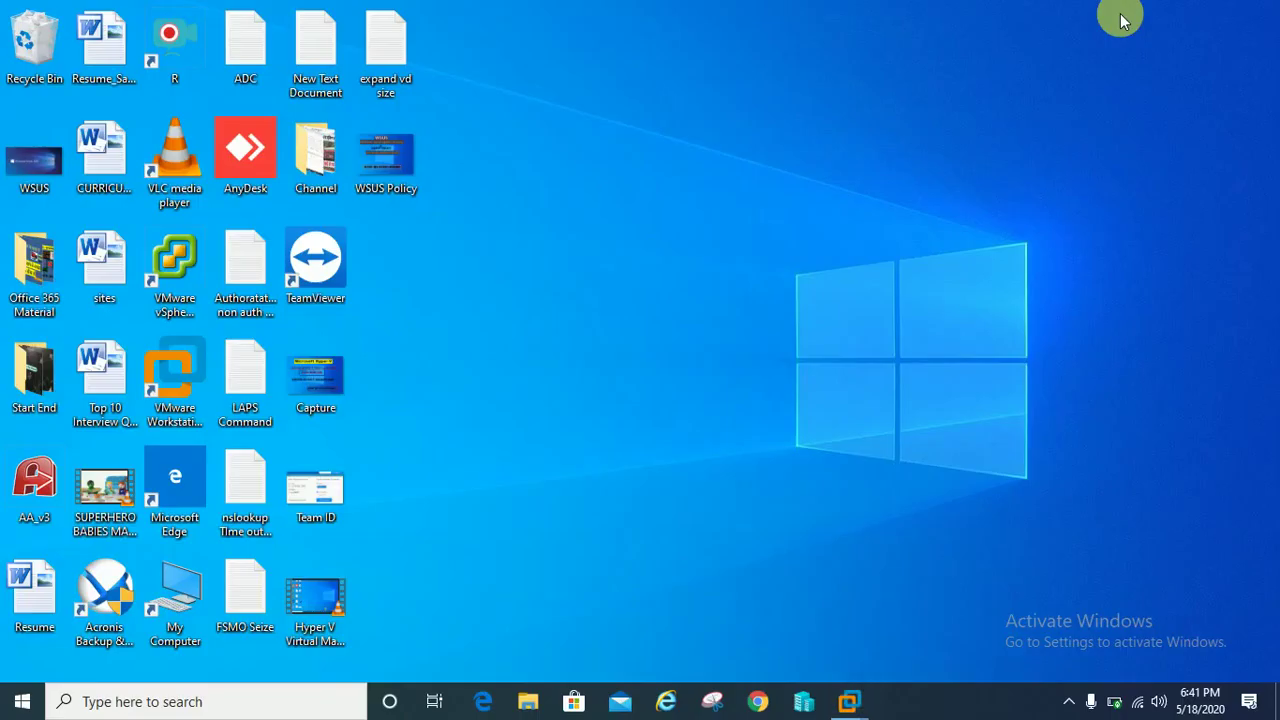